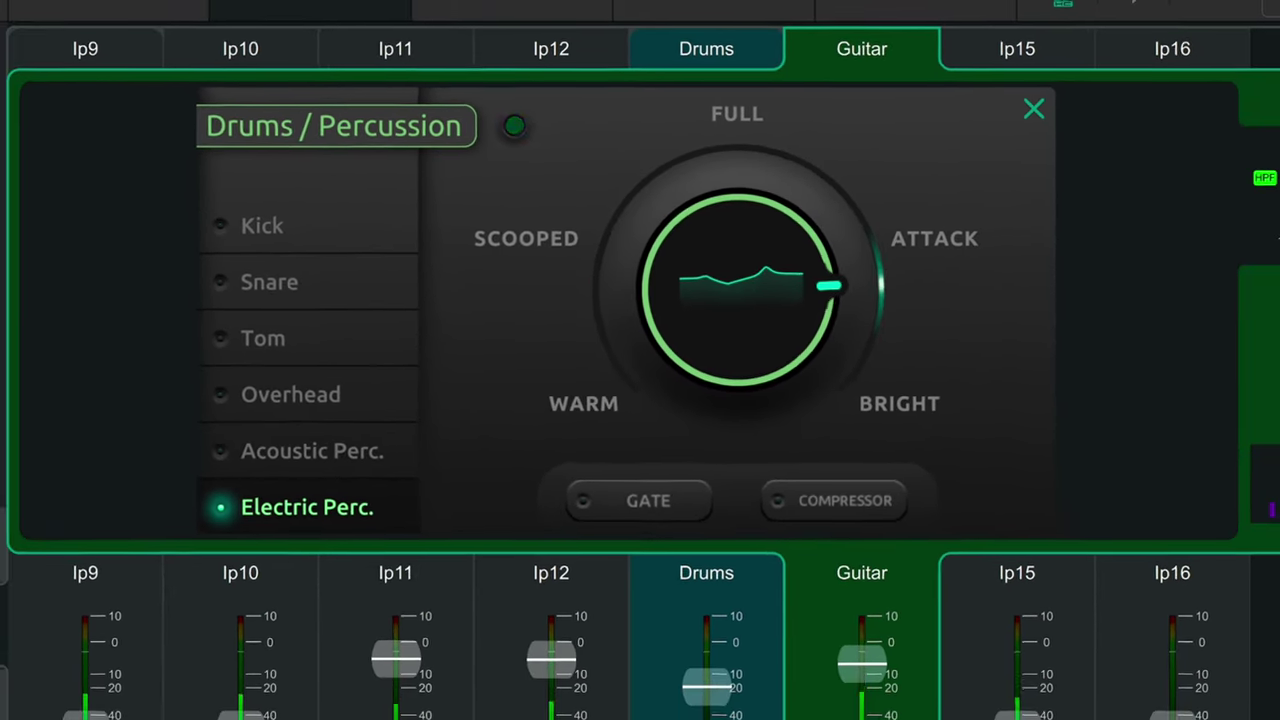
- Convert the Guitar channel to Complete processing
left_click(1195, 27)
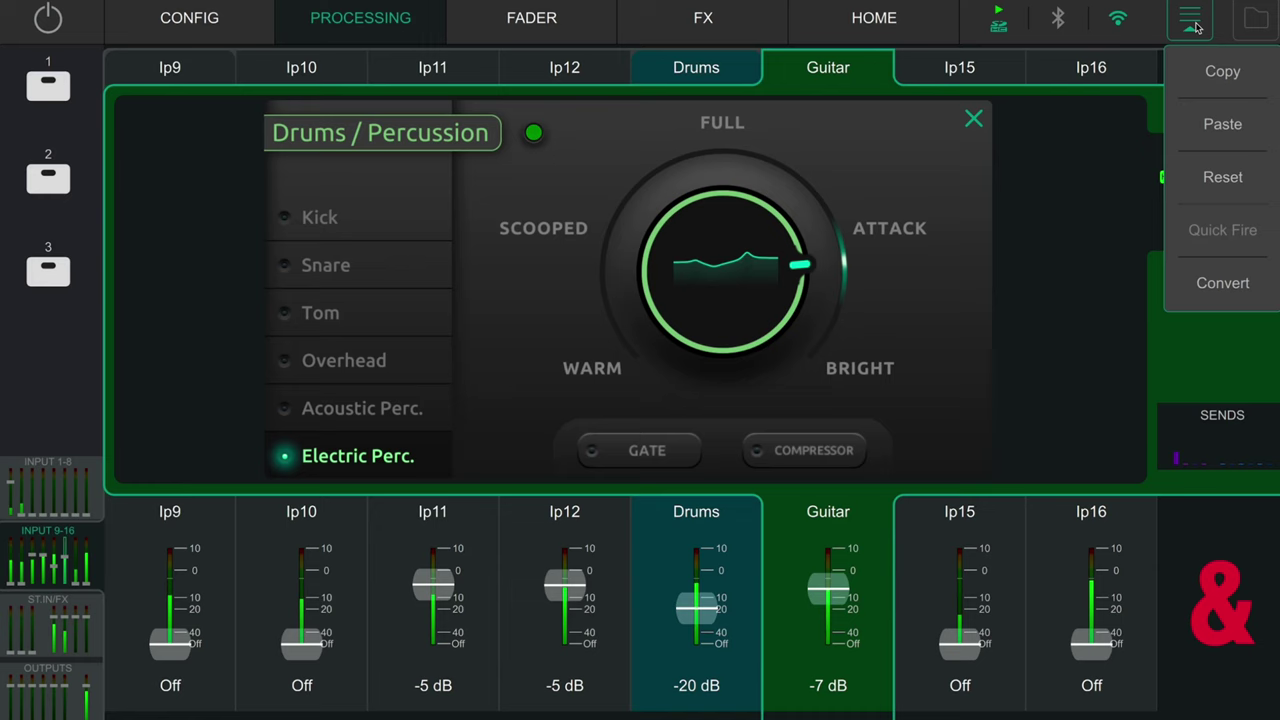
left_click(1216, 284)
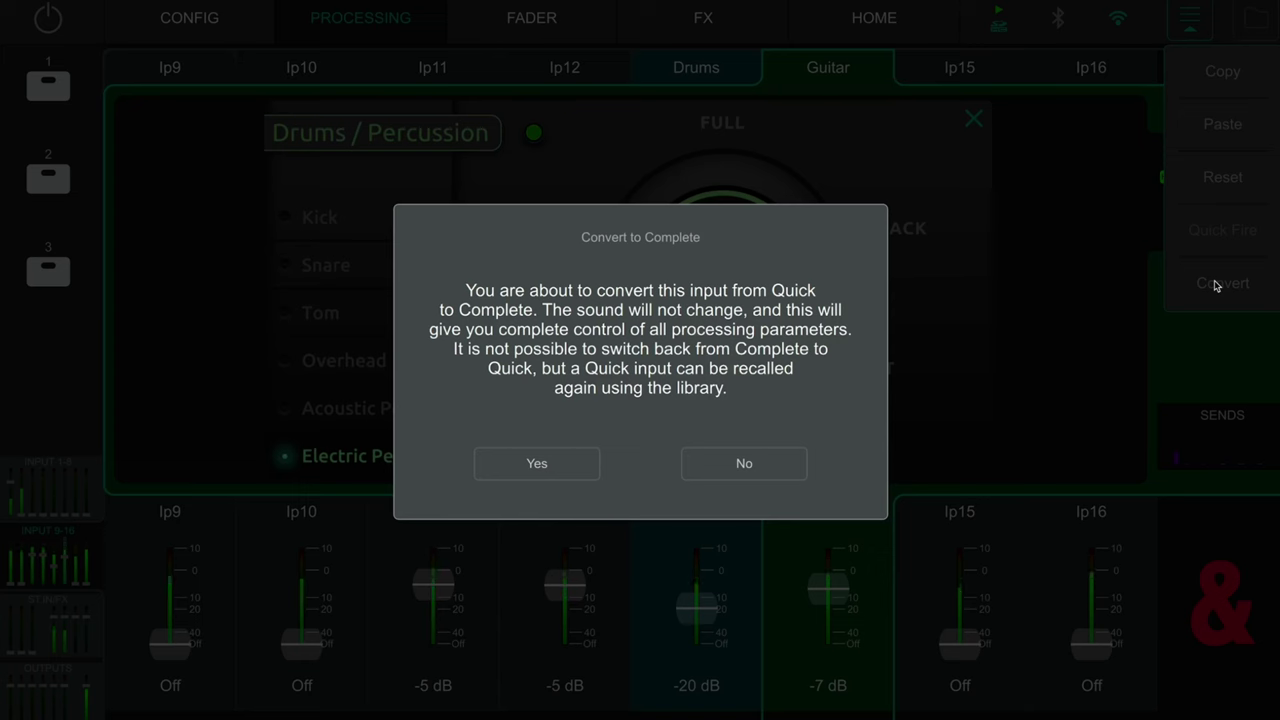
left_click(545, 460)
- Cut the Guitar PEQ high-mid band to -7.0 dB and raise low-mid to -1.6 dB
left_click(828, 340)
left_click_drag(737, 195, 733, 240)
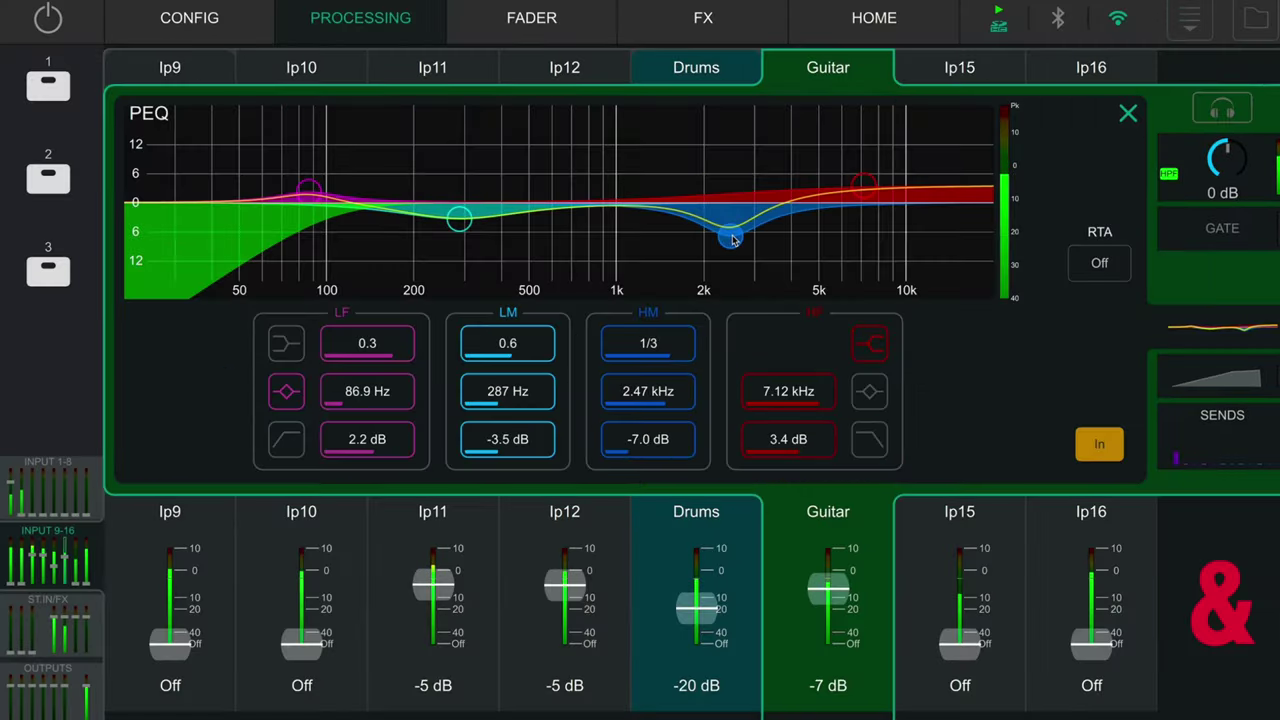
left_click_drag(459, 219, 460, 195)
left_click(1100, 262)
left_click(1100, 262)
- Set the Guitar compressor to -17.4 dB threshold, 4:1 ratio and 11.5 ms attack
left_click(1222, 378)
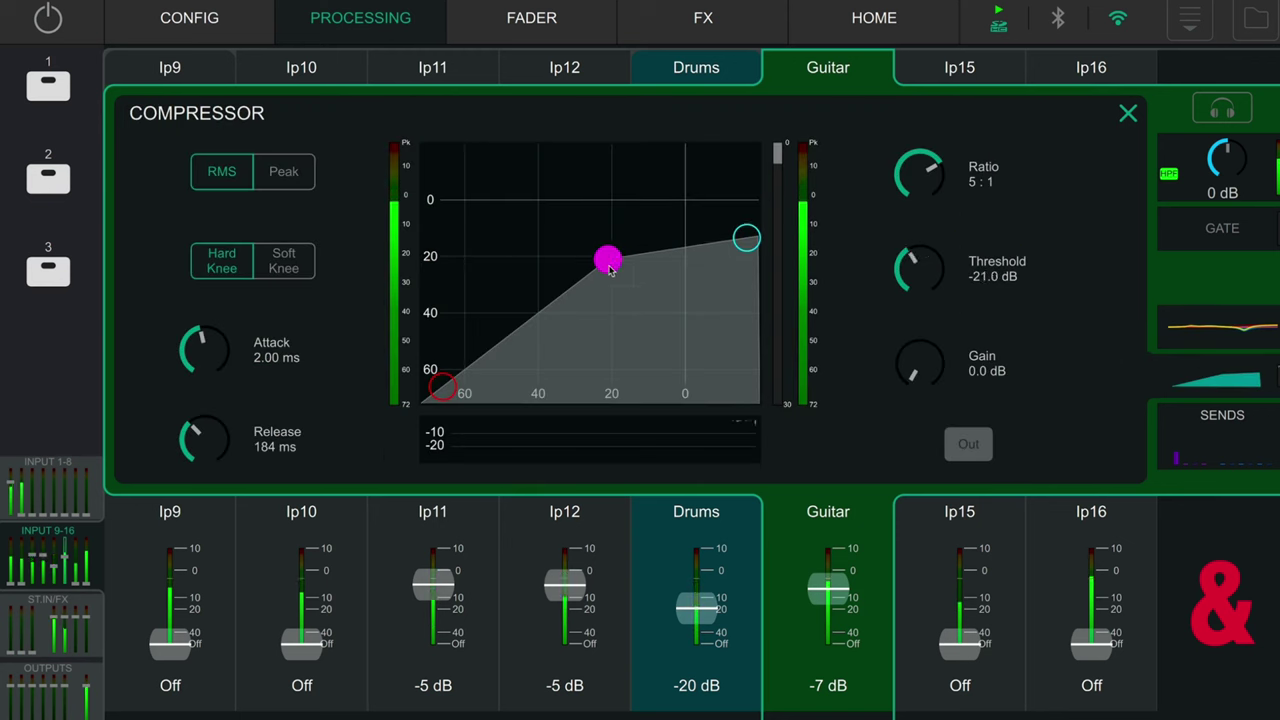
mouse_move(610, 270)
left_mouse_down()
mouse_move(583, 277)
mouse_move(619, 249)
left_mouse_up()
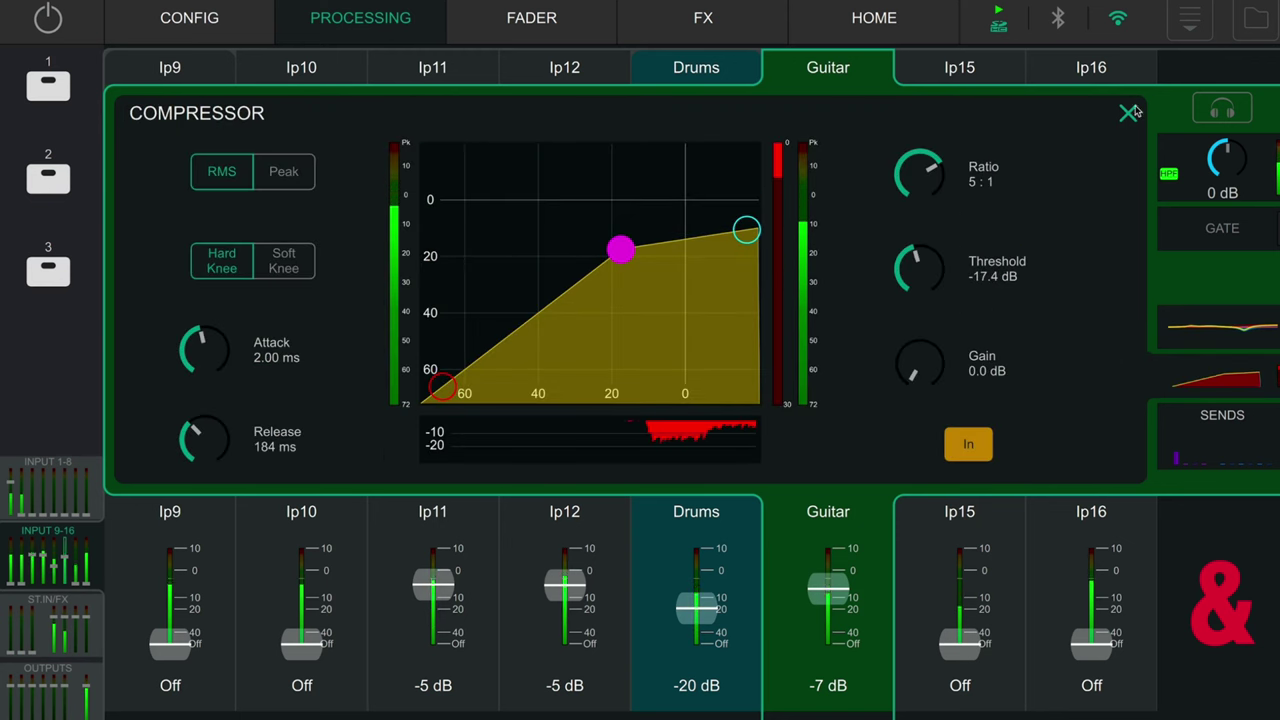
left_click_drag(918, 172, 918, 185)
left_click_drag(203, 348, 205, 320)
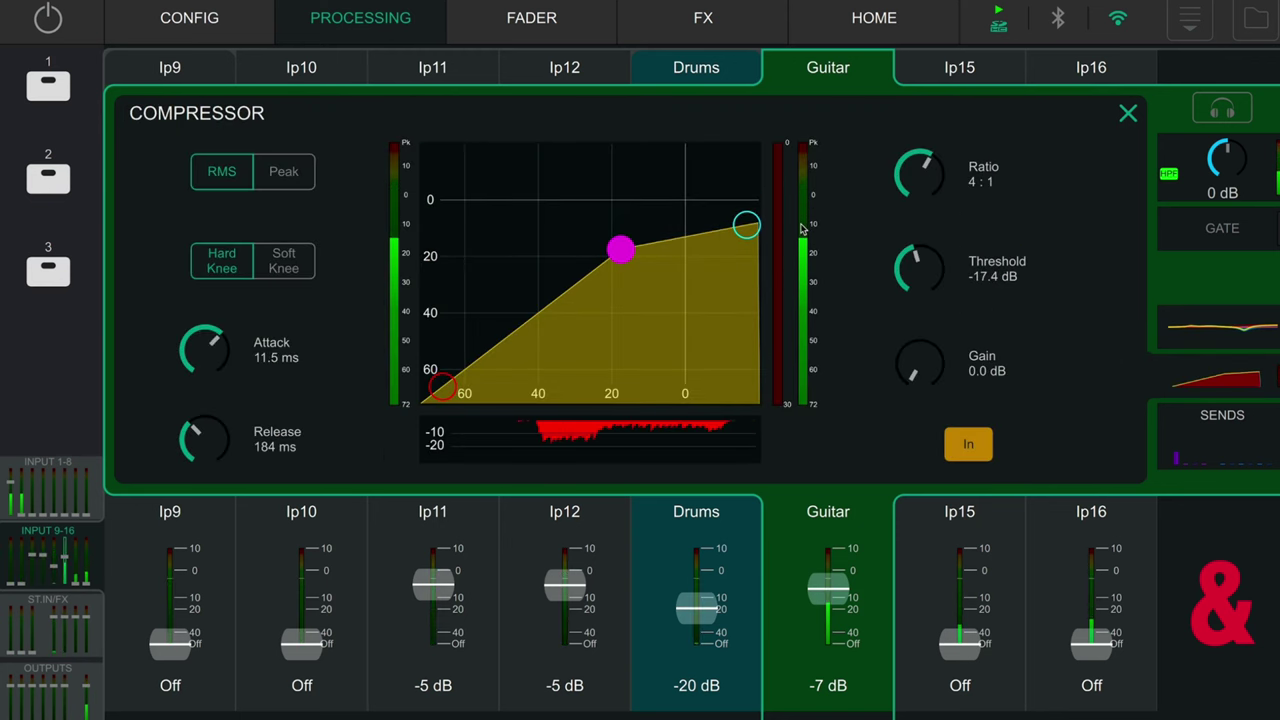
left_click(1128, 113)
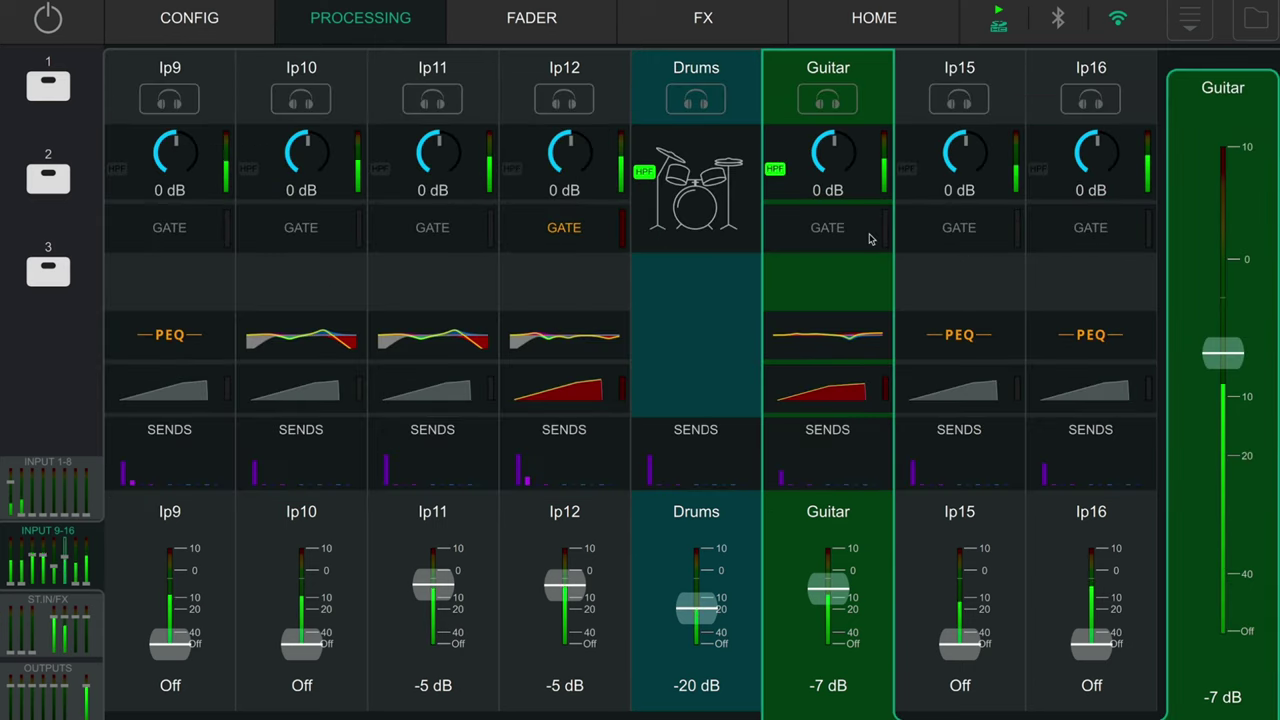
- Recall the Drums / Perc. factory preset onto input 1 in the input configuration
left_click(229, 26)
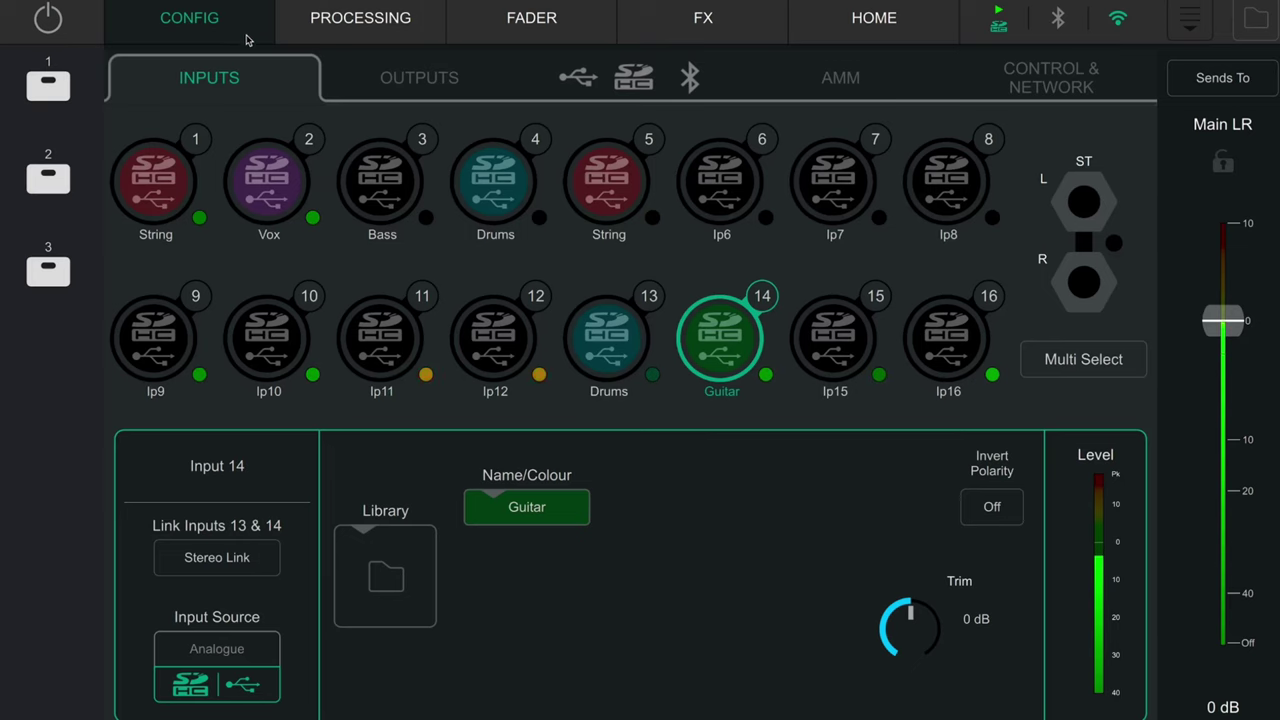
left_click(389, 574)
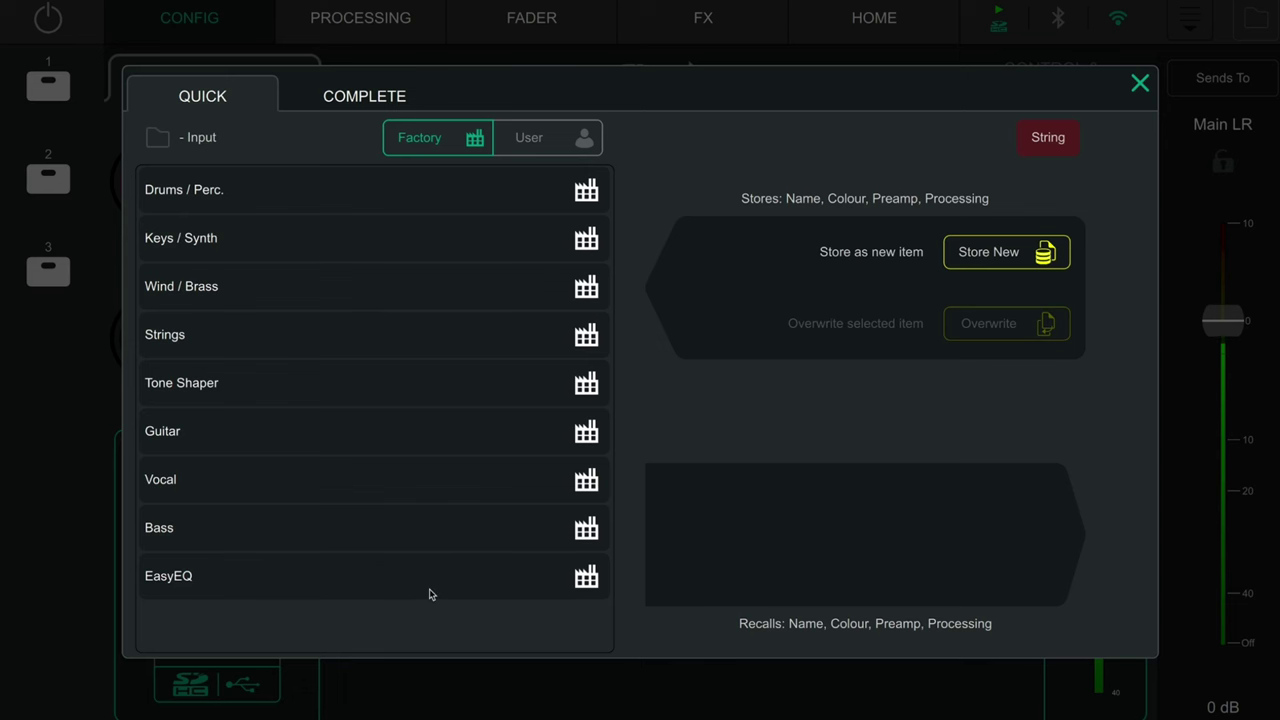
left_click(290, 200)
left_click(981, 536)
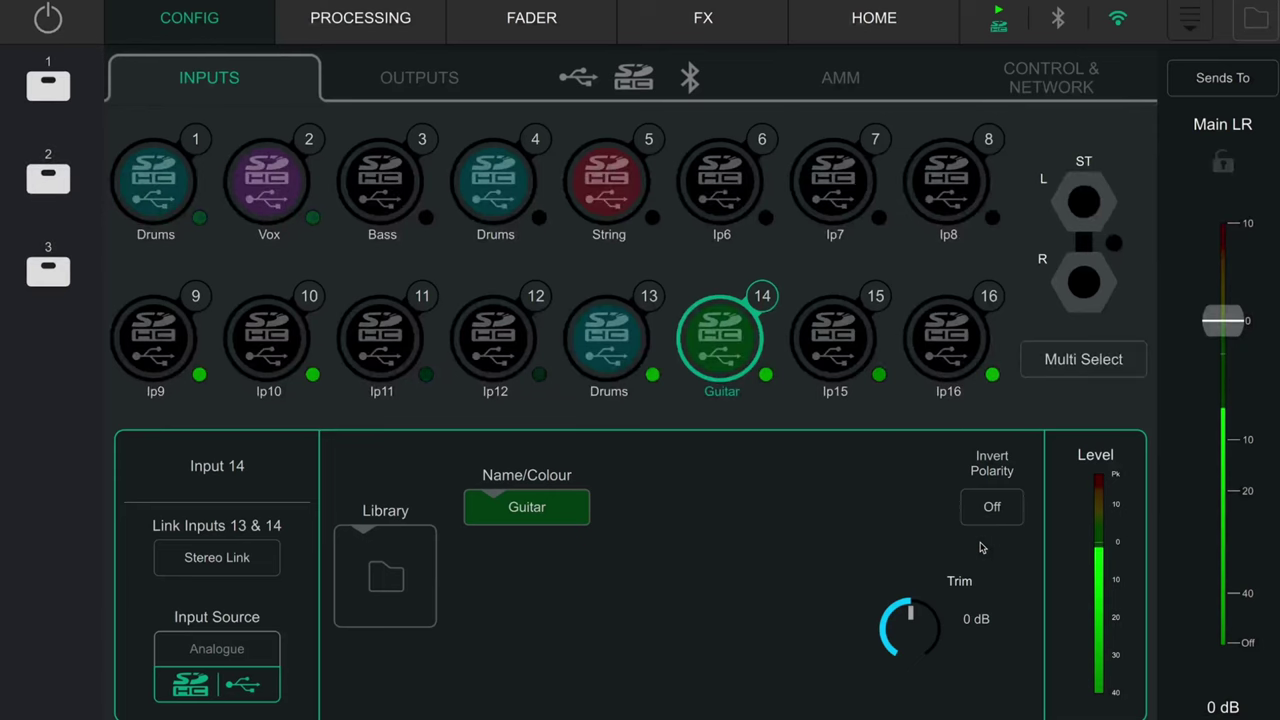
- Recall the Drums / Perc. factory preset onto the Guitar channel's processing
left_click(417, 30)
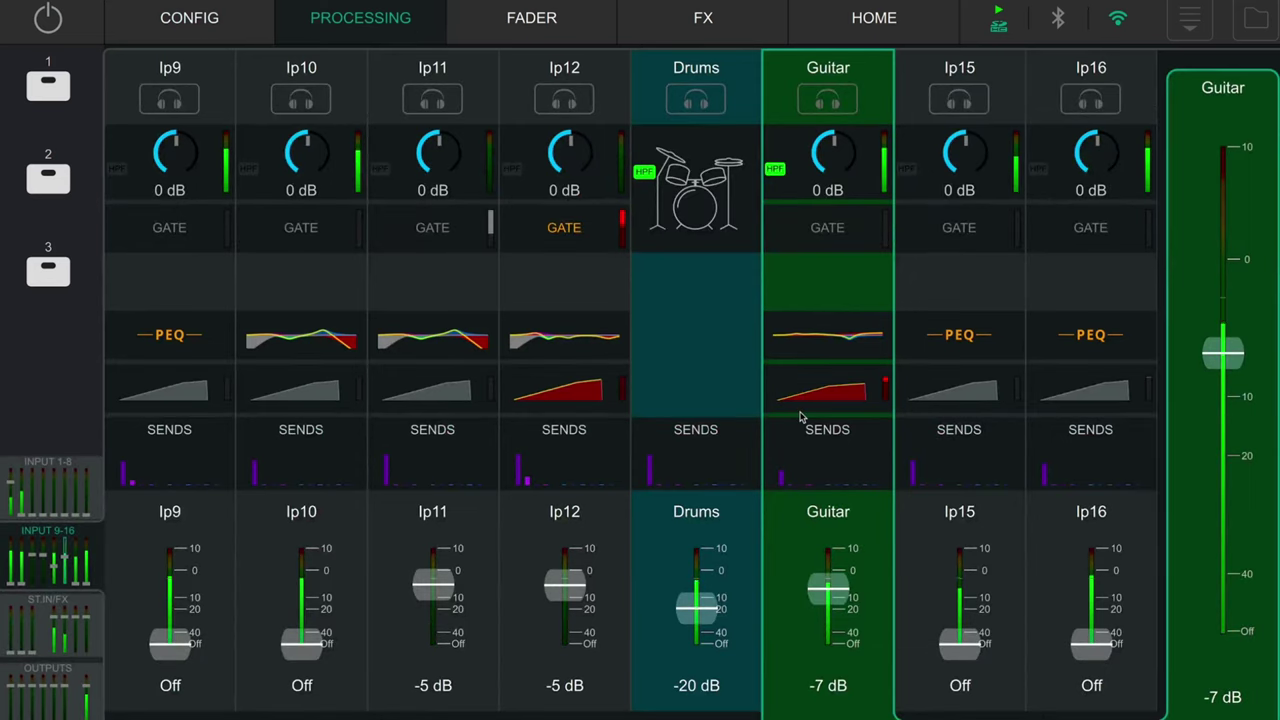
left_click(1252, 24)
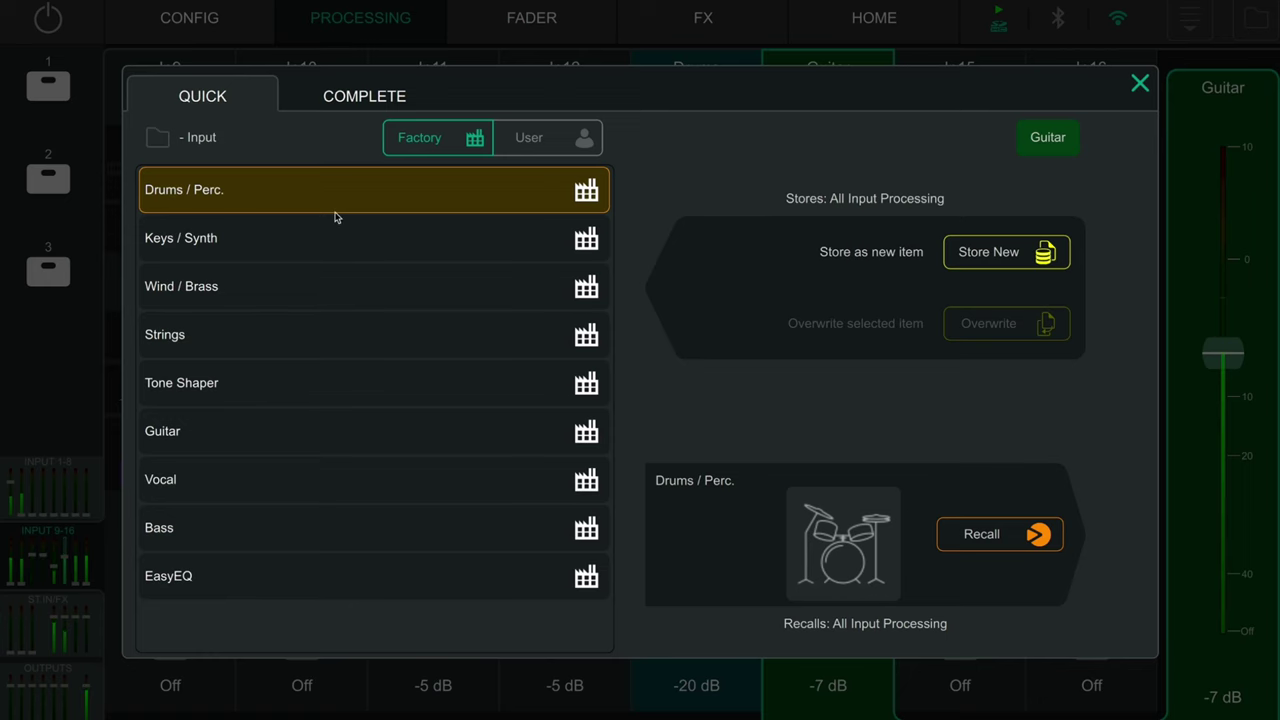
left_click(947, 540)
left_click(849, 286)
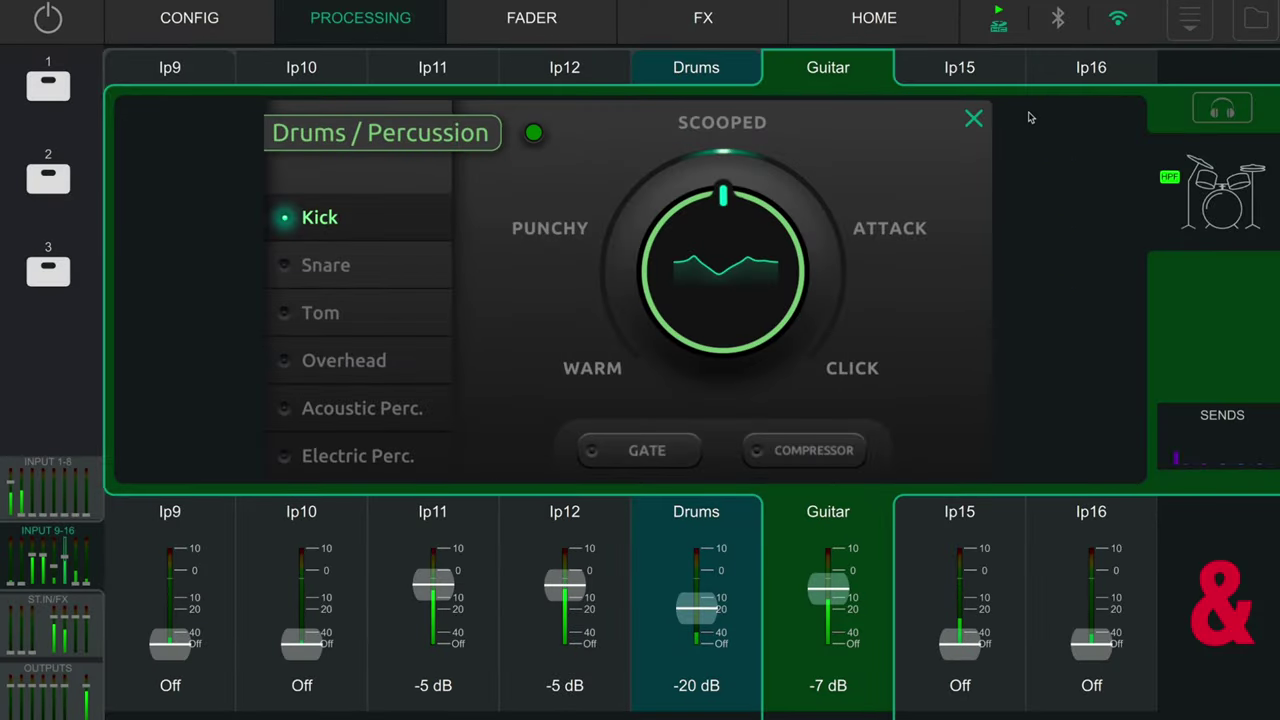
- Close the Drums / Percussion quick panel and convert Guitar back to Complete processing
left_click(973, 117)
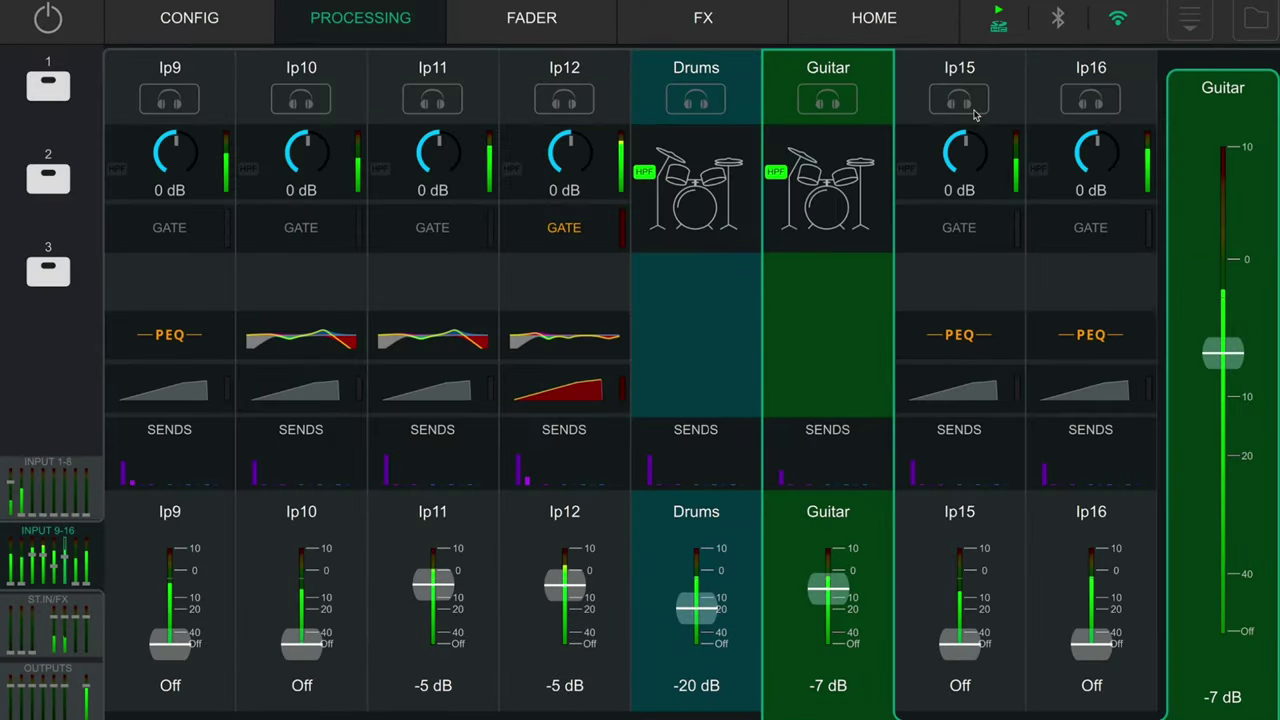
left_click(1188, 30)
left_click(1205, 283)
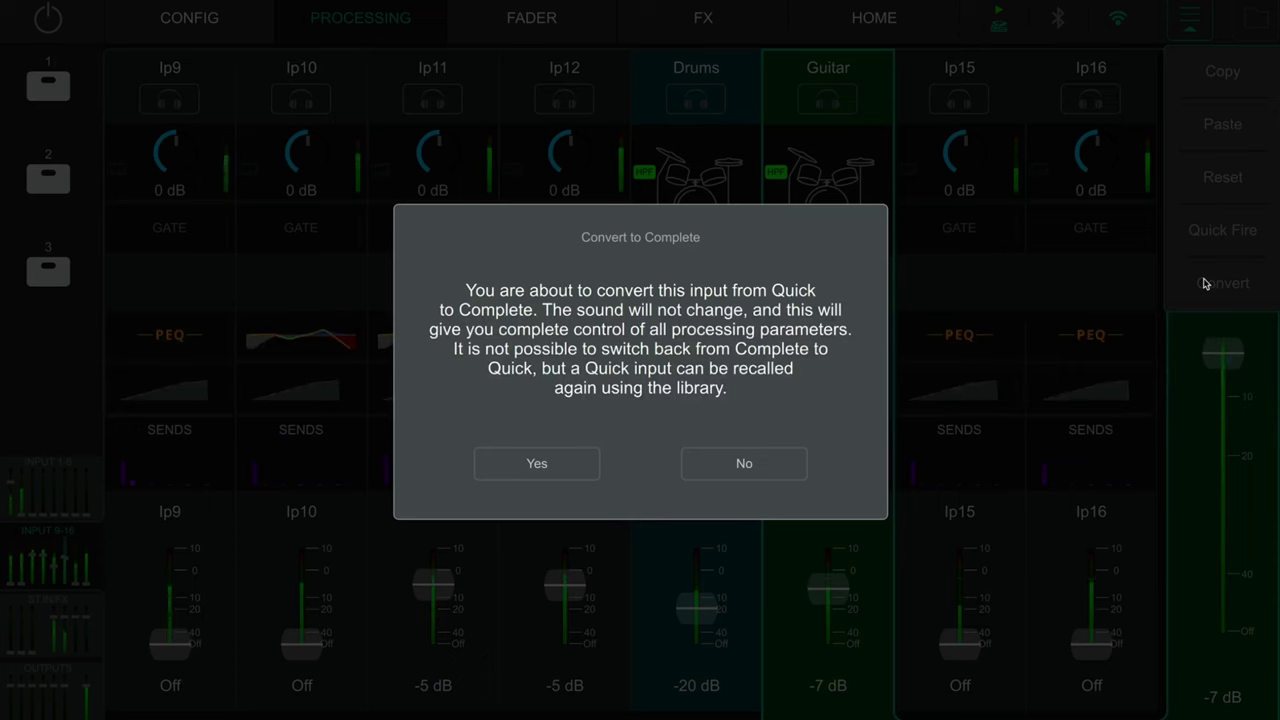
left_click(519, 476)
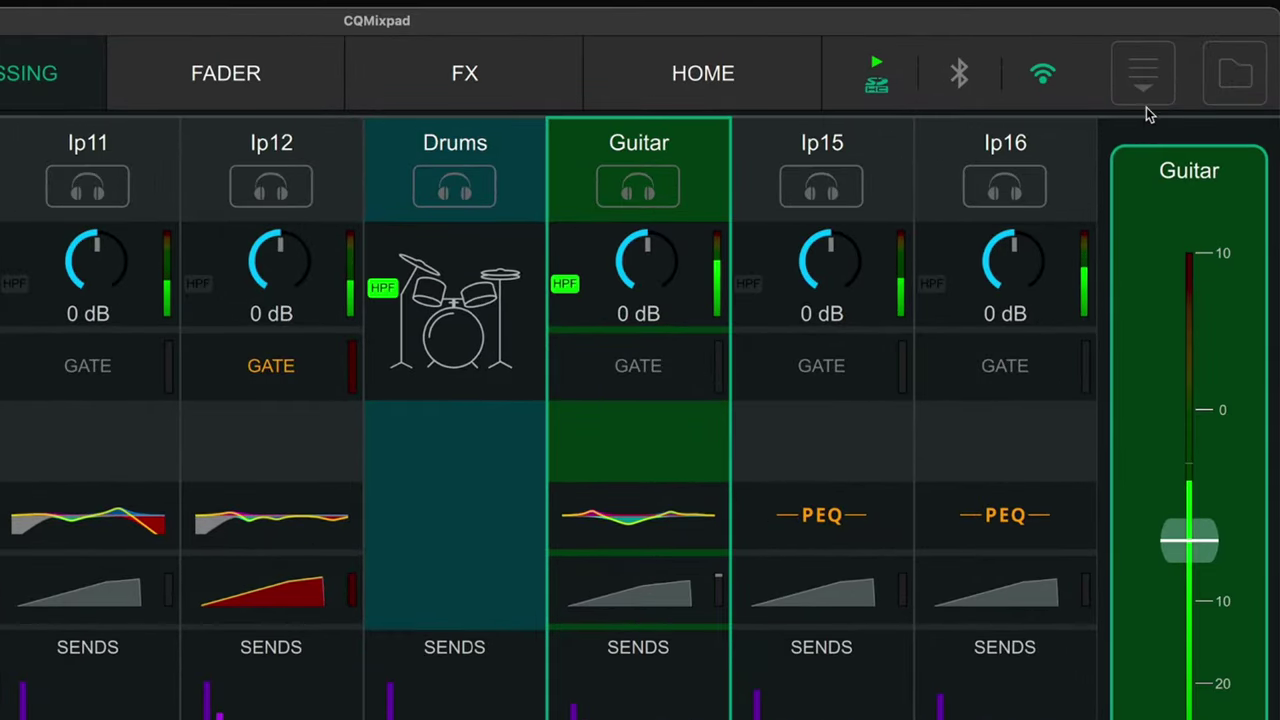
left_click(1186, 24)
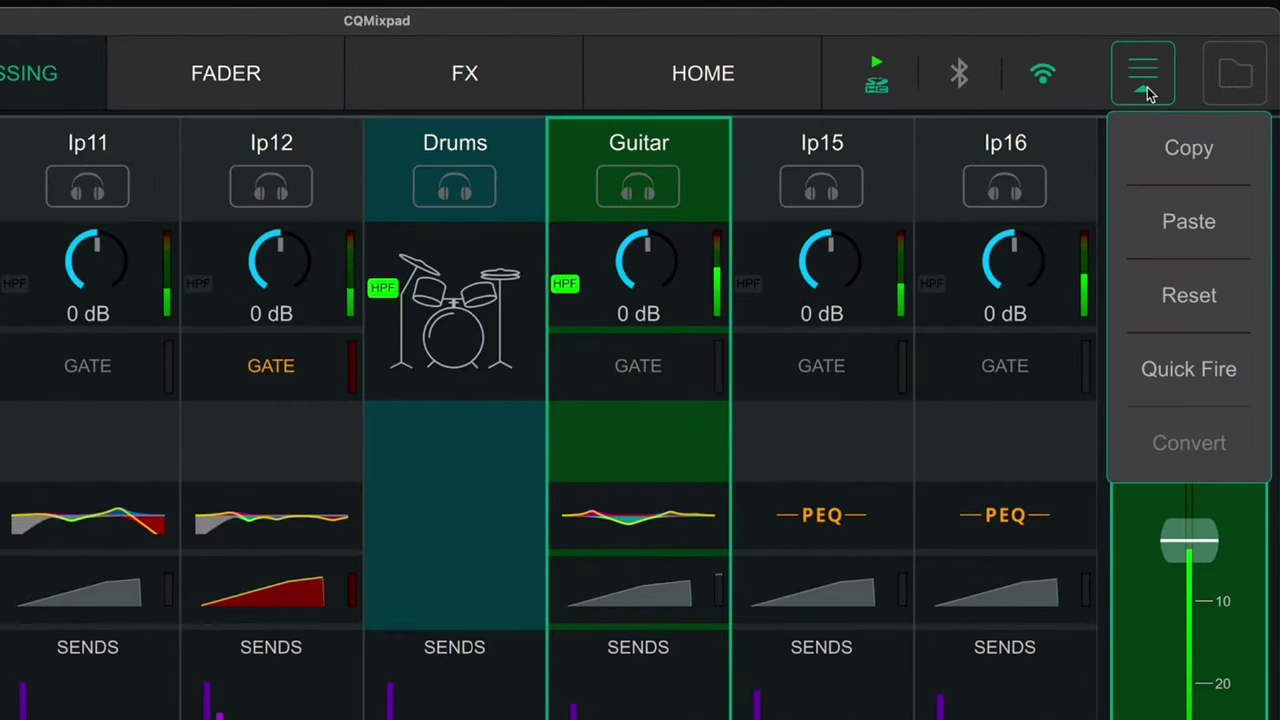
- Copy the Guitar channel's PEQ onto Ip12, Ip11, Ip10 and Ip9
left_click(1172, 148)
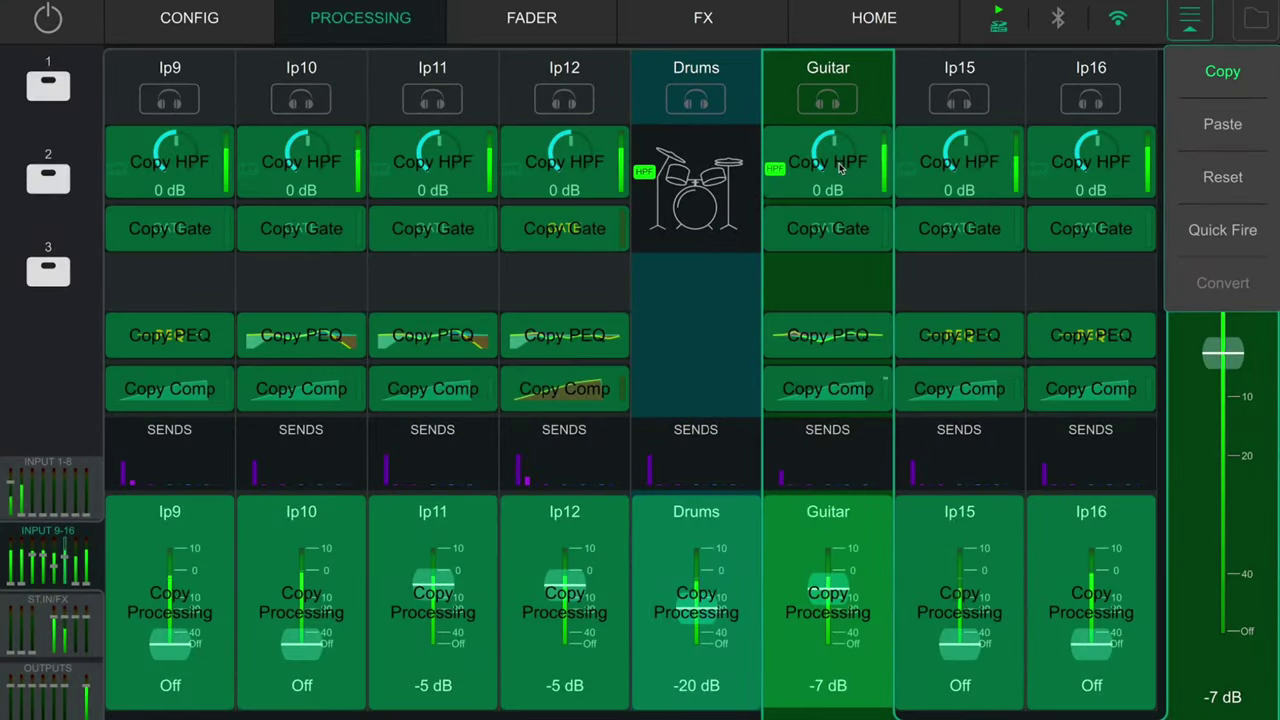
left_click(808, 345)
left_click(564, 335)
left_click(432, 335)
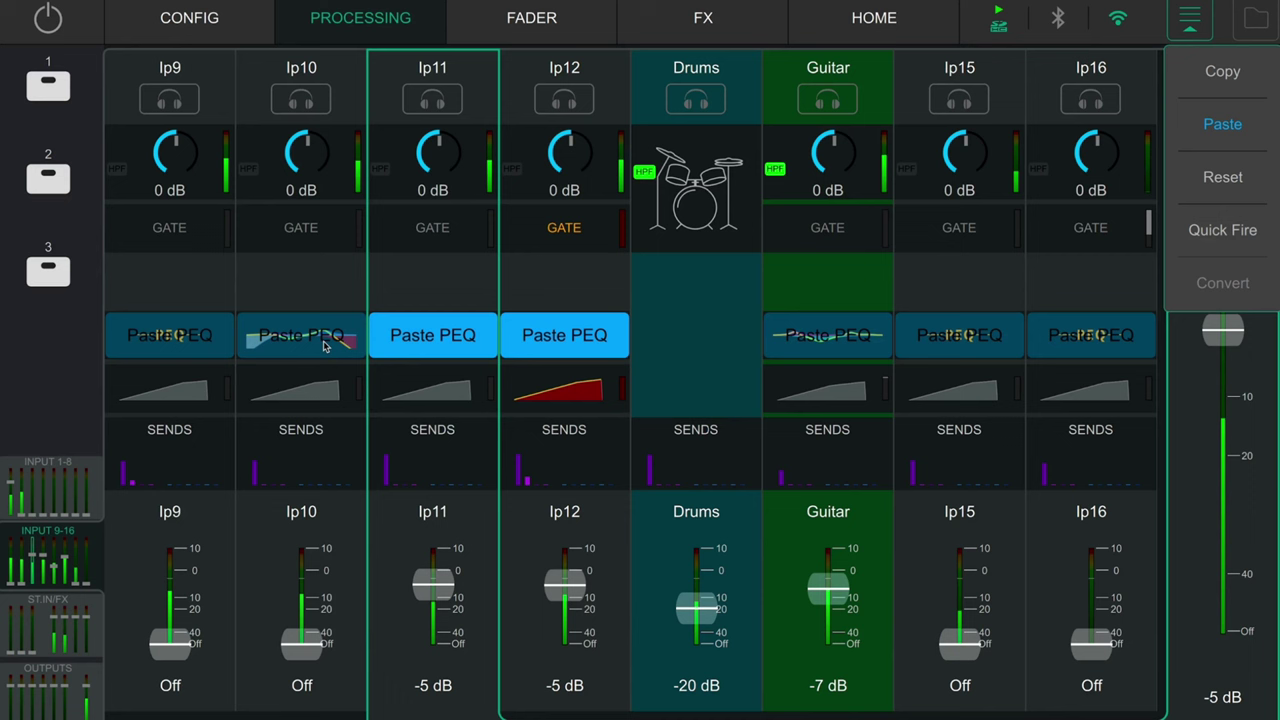
left_click(322, 345)
left_click(170, 335)
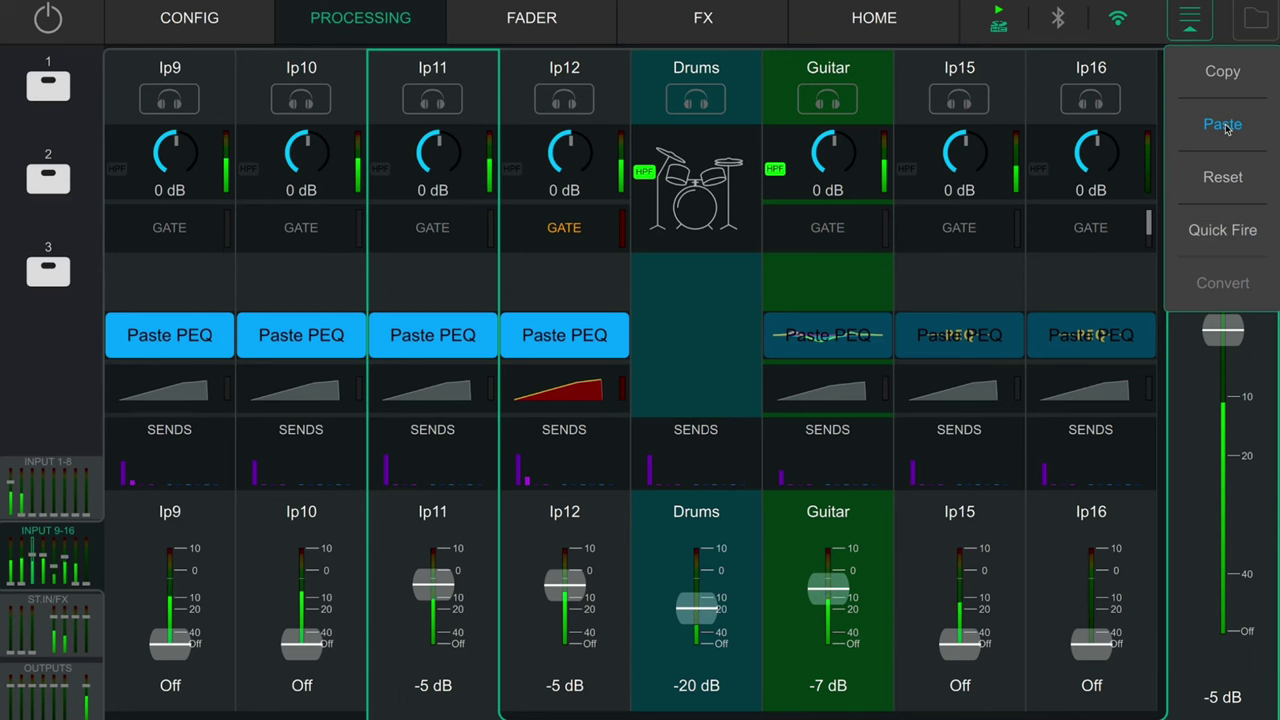
- Reset the PEQ on Ip9–Ip12, Ip12's compressor and gate, and all Drums processing
left_click(1223, 180)
left_click(596, 335)
left_click(432, 335)
left_click(301, 335)
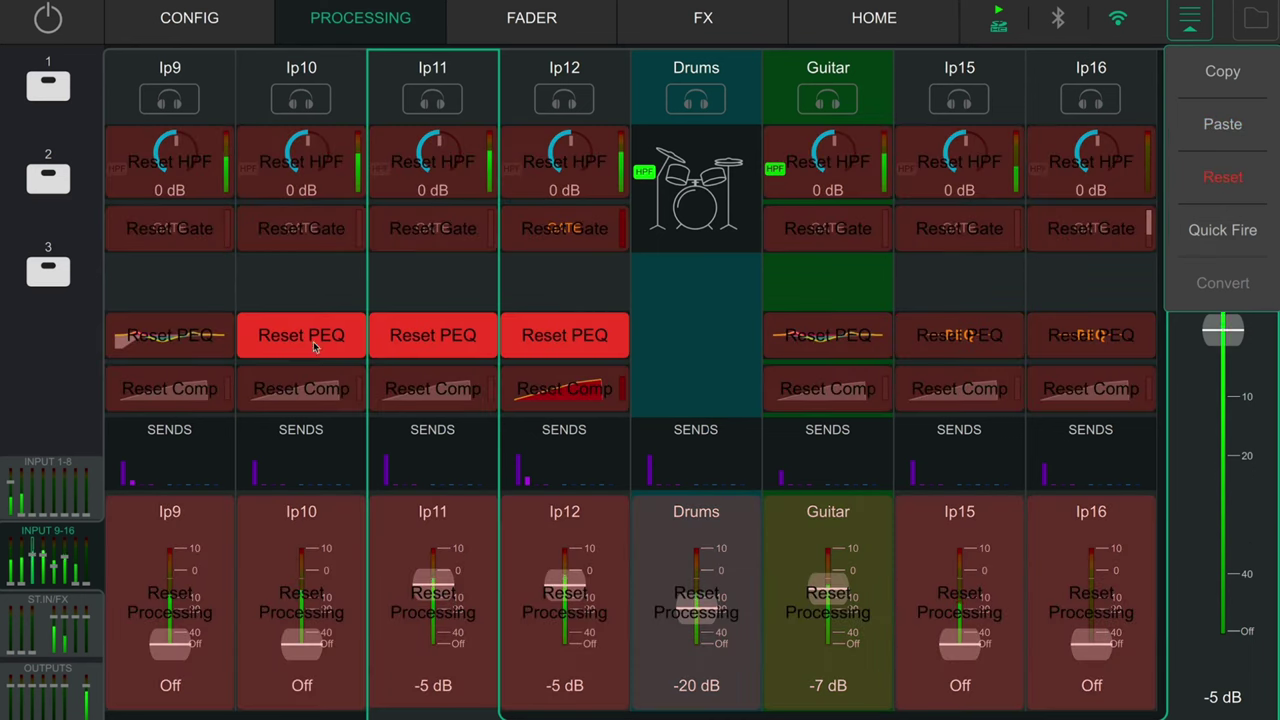
left_click(170, 335)
left_click(564, 388)
left_click(564, 228)
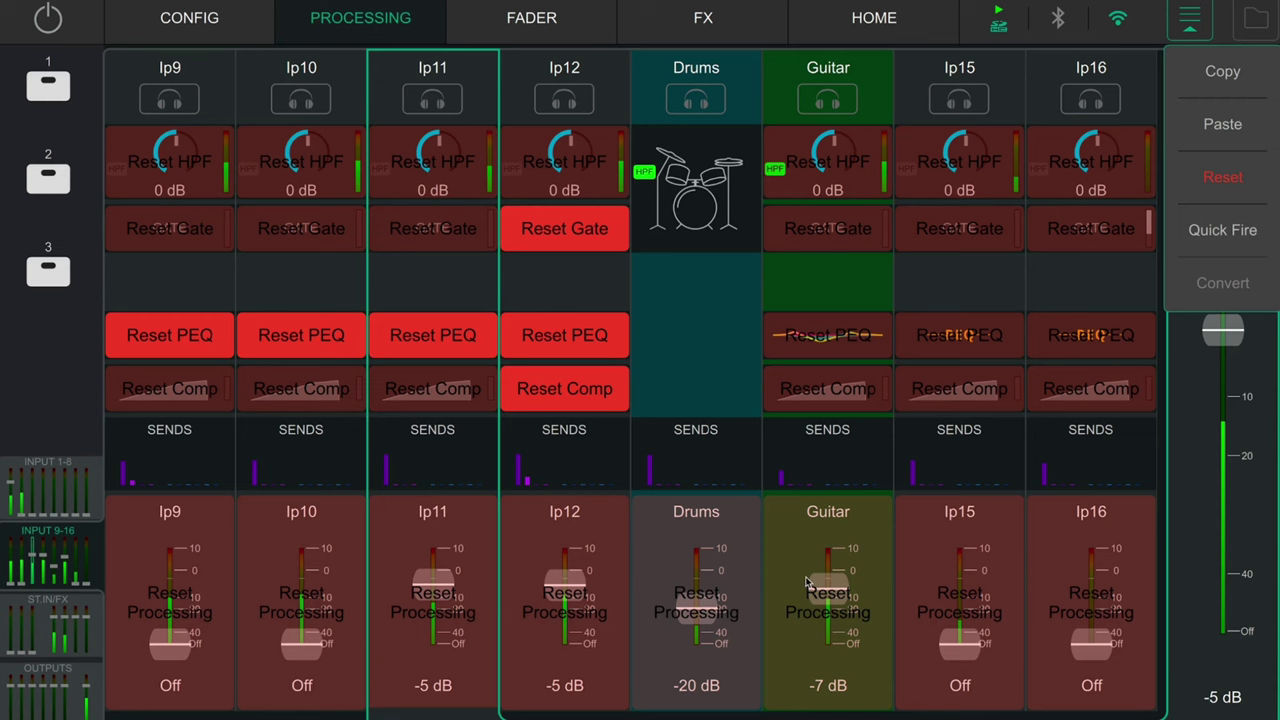
left_click(727, 573)
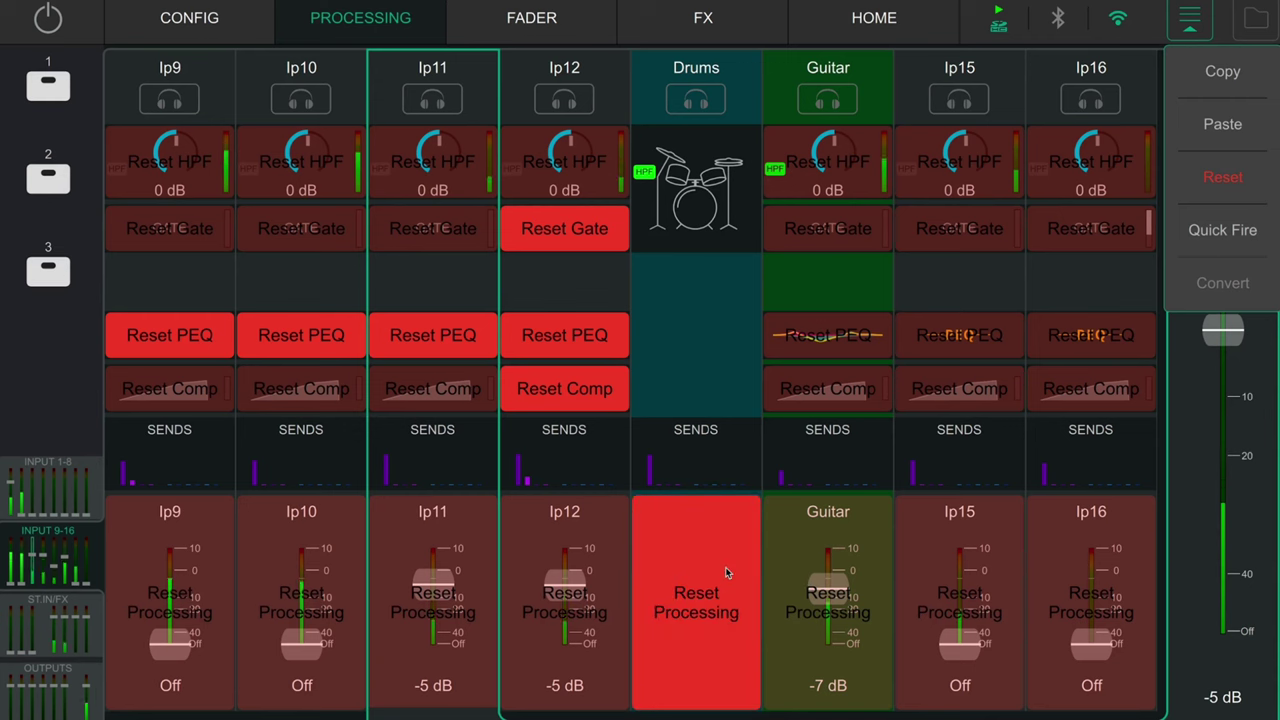
- Toggle Ip12's compressor in and out with Quick Fire, then turn Quick Fire off
left_click(1220, 234)
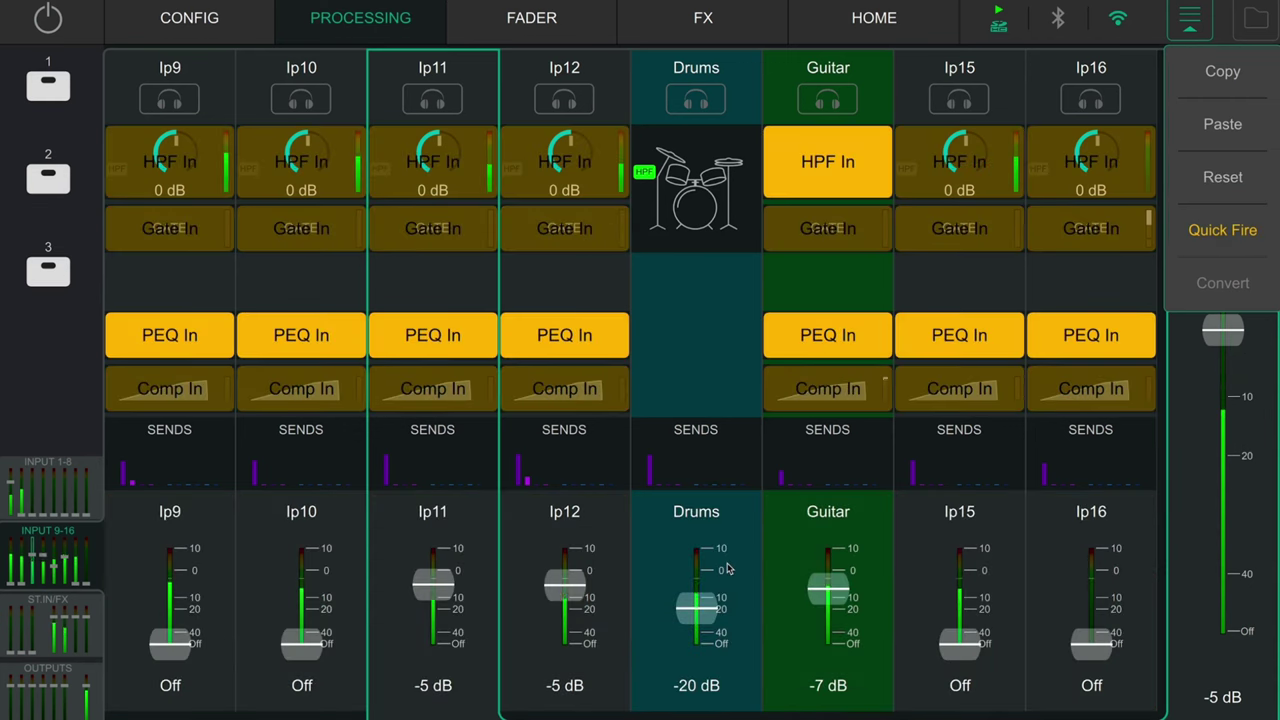
left_click(727, 569)
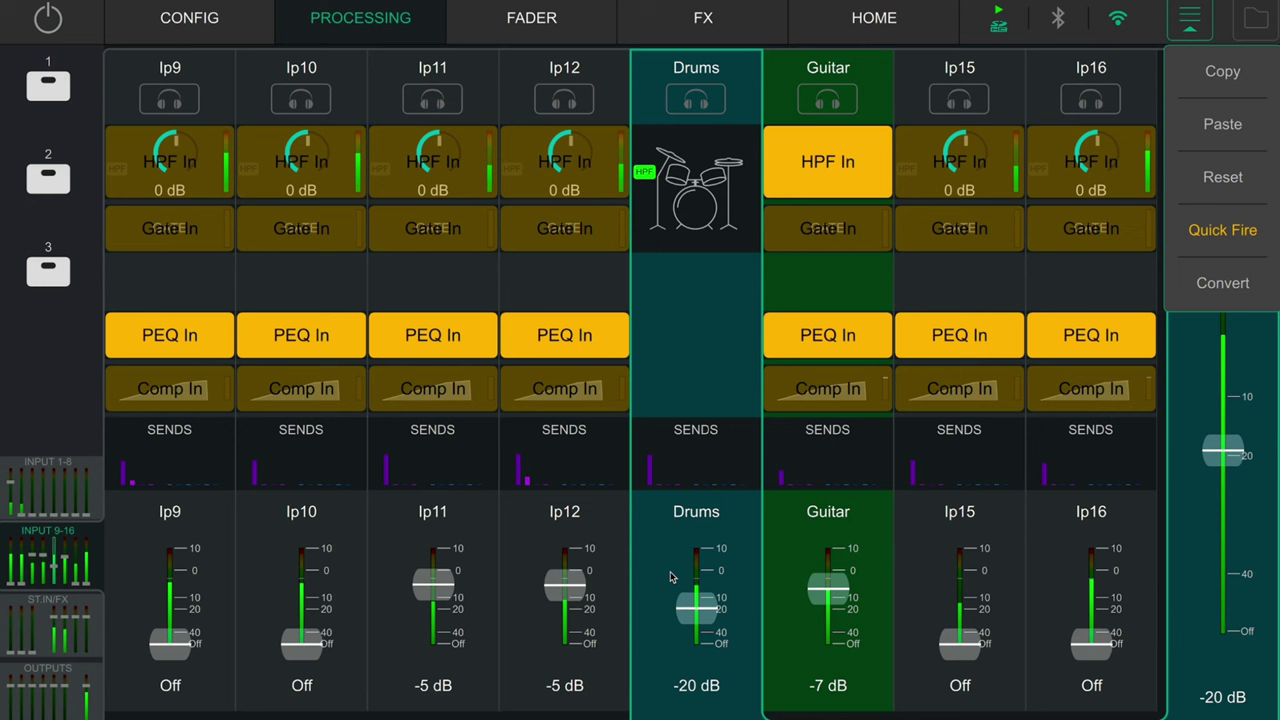
left_click(560, 389)
left_click(560, 389)
left_click(560, 389)
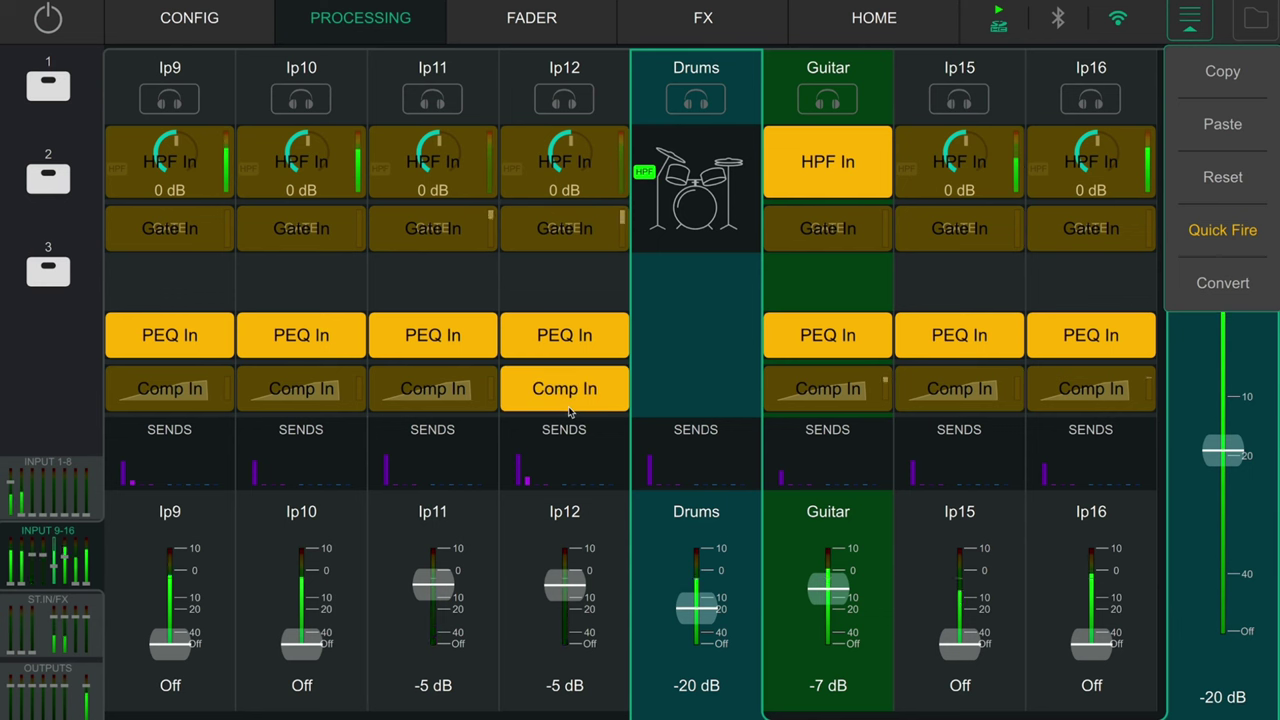
left_click(560, 389)
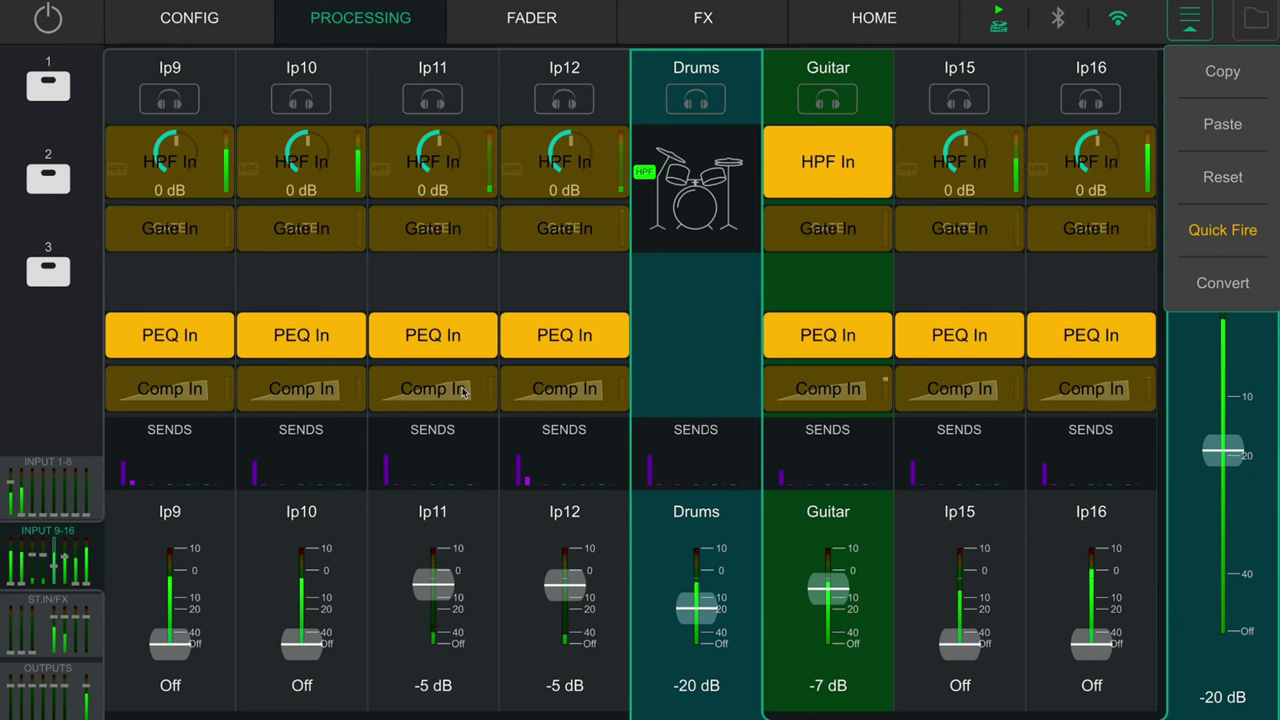
left_click(1224, 232)
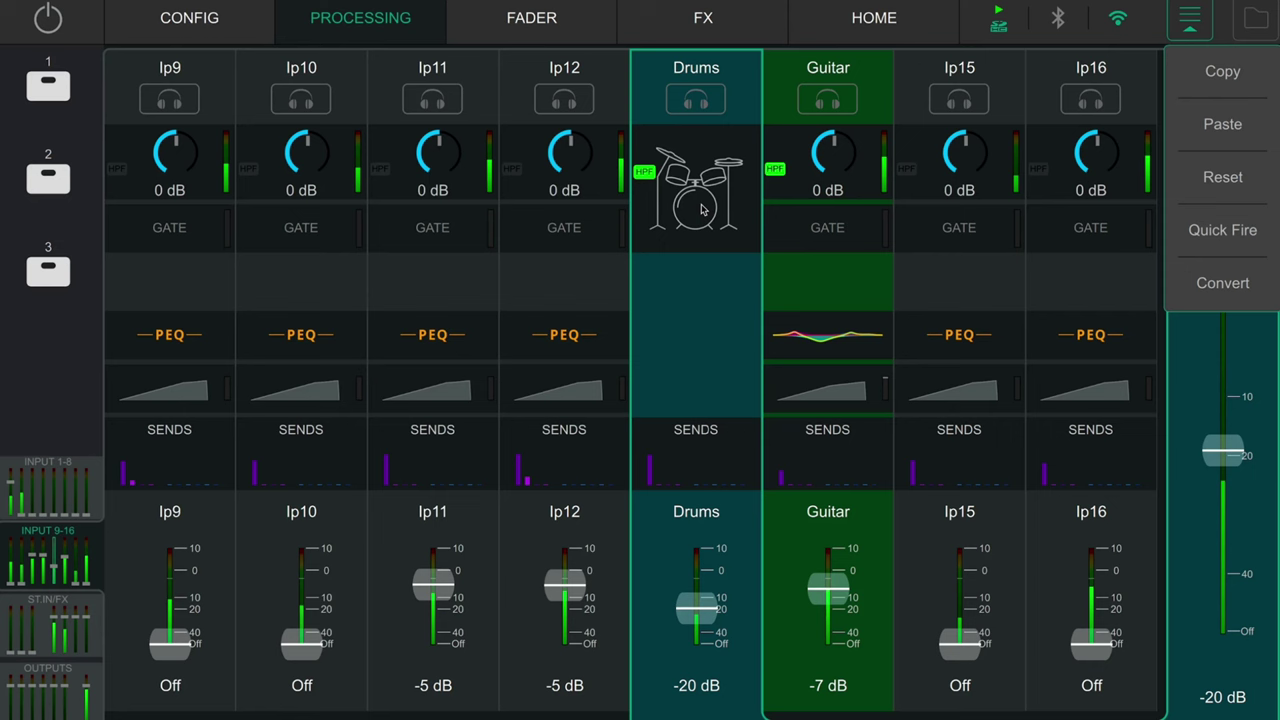
- Check the Drums quick channel settings, then select Guitar with Quick Fire ending off
left_click(703, 210)
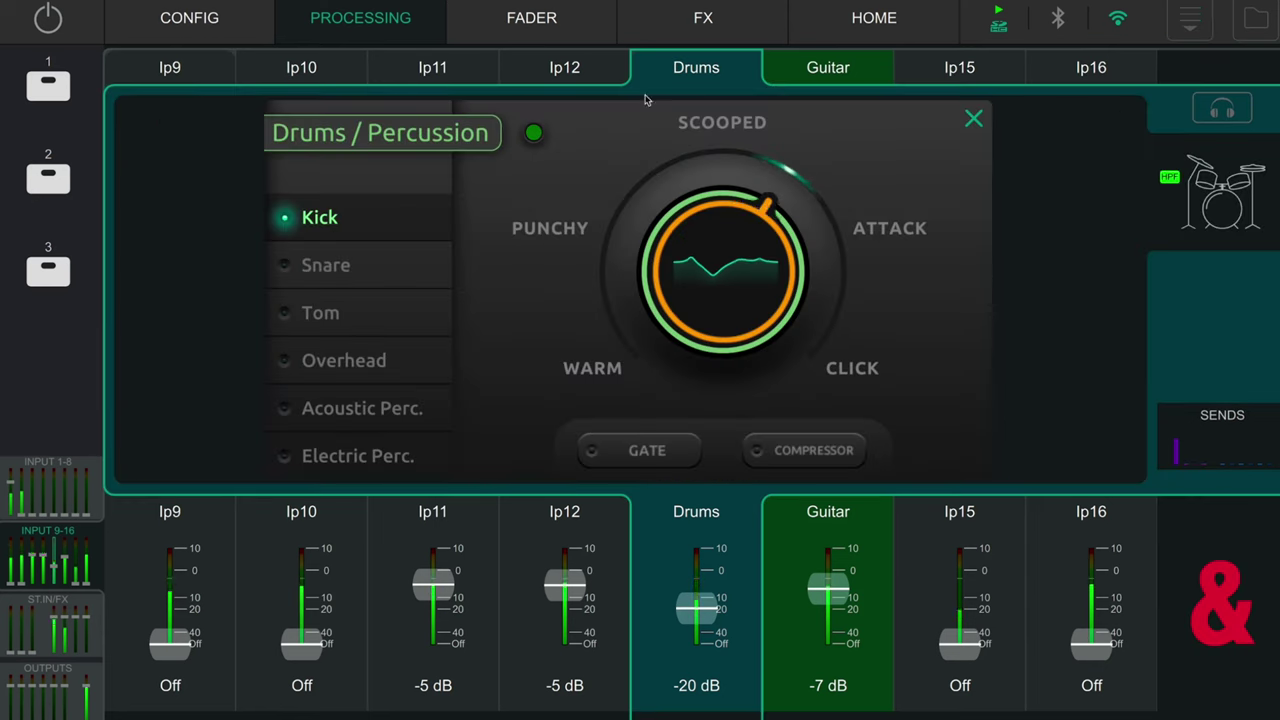
left_click(974, 120)
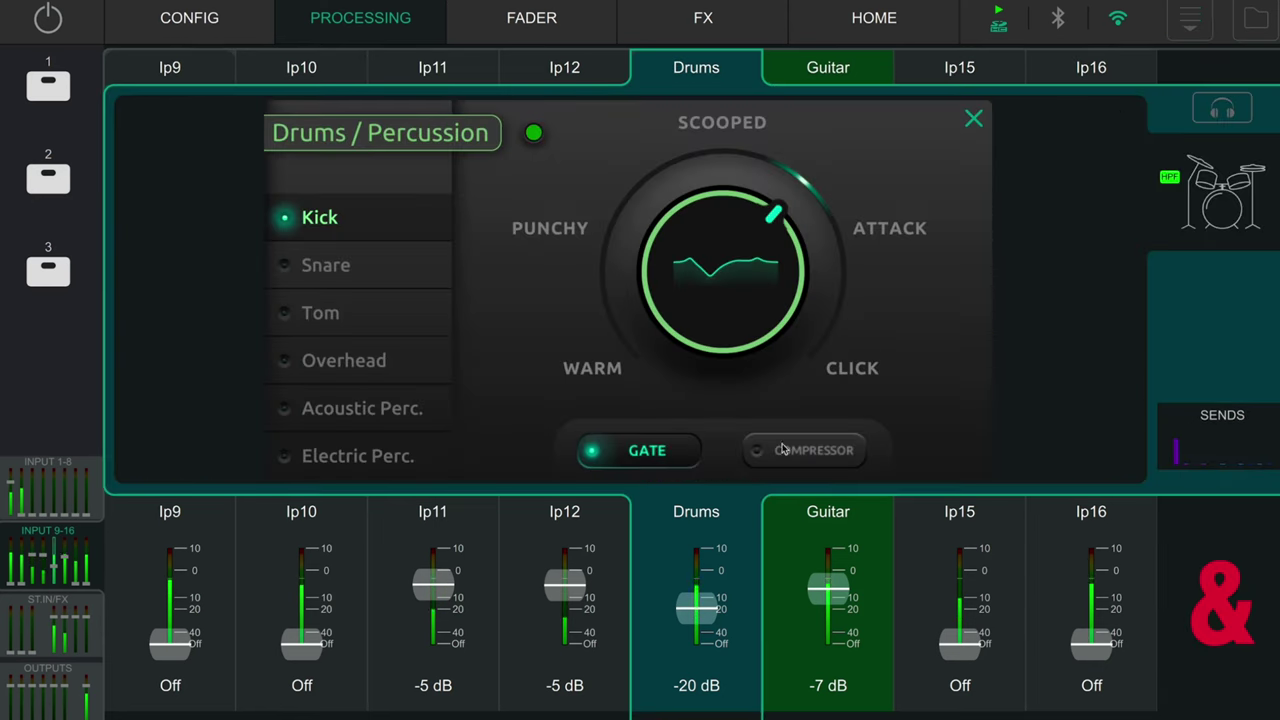
left_click(971, 120)
left_click(1188, 20)
left_click(1222, 230)
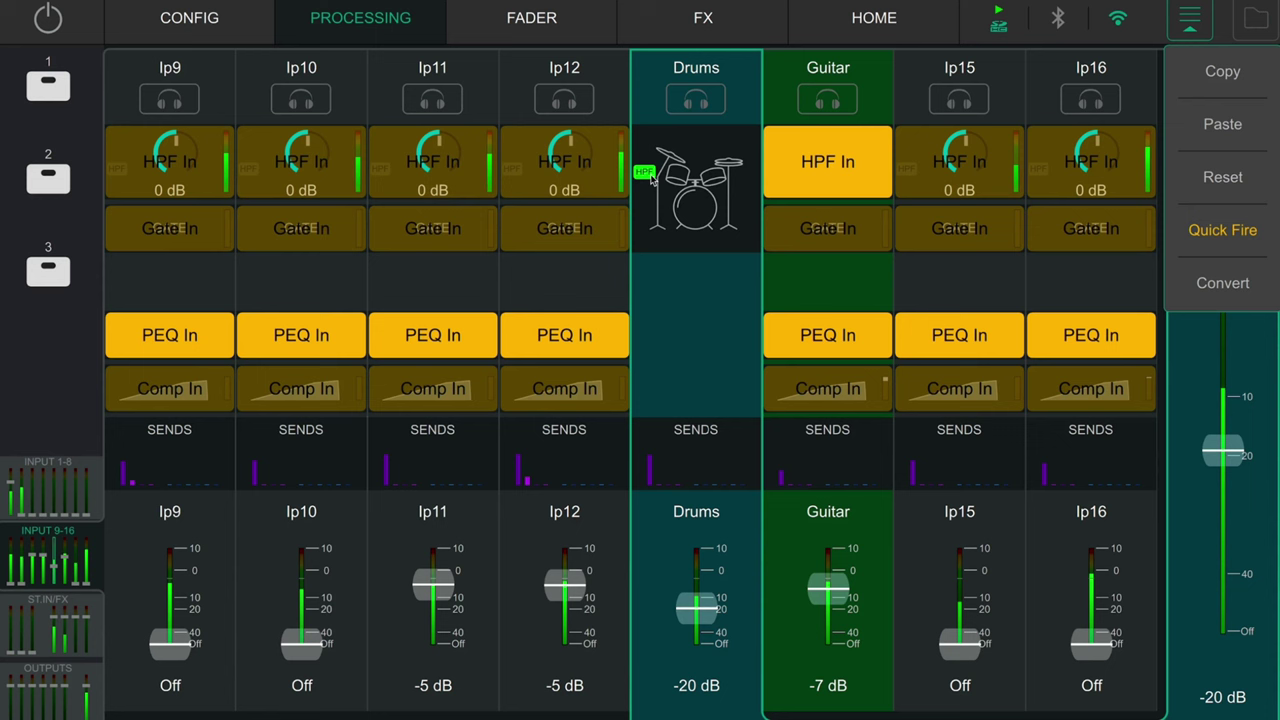
left_click(855, 548)
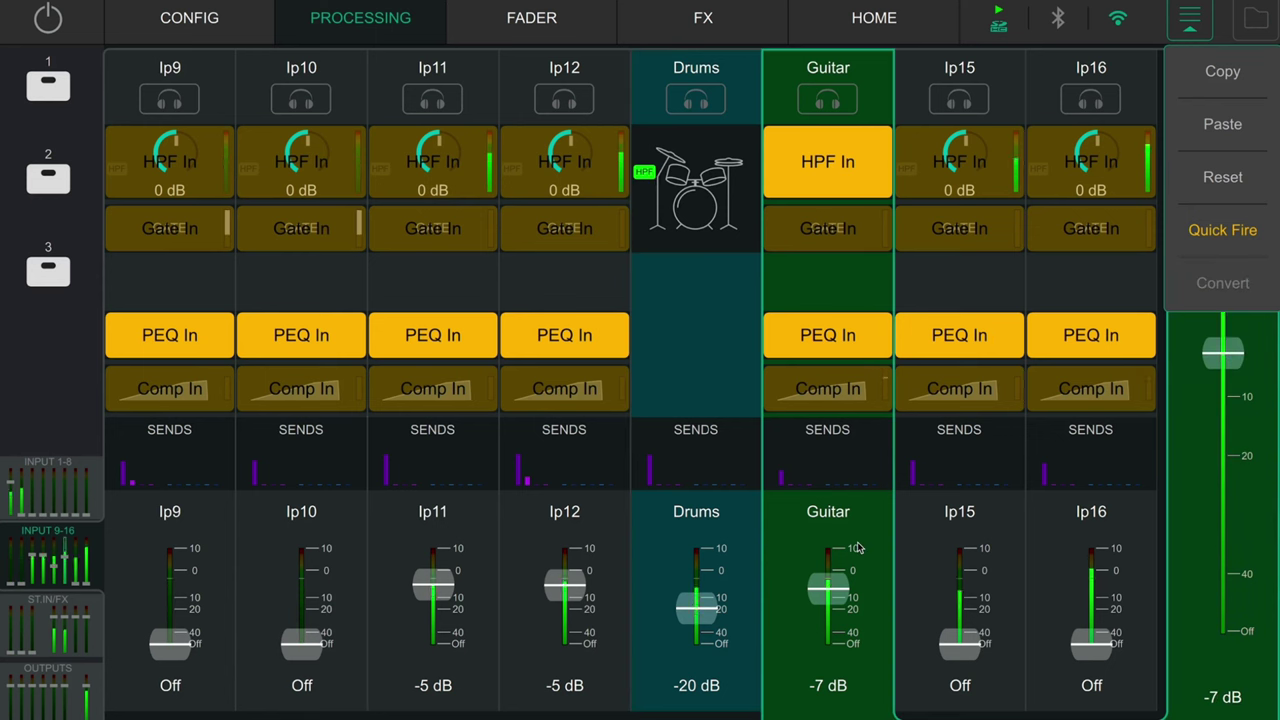
left_click(778, 172)
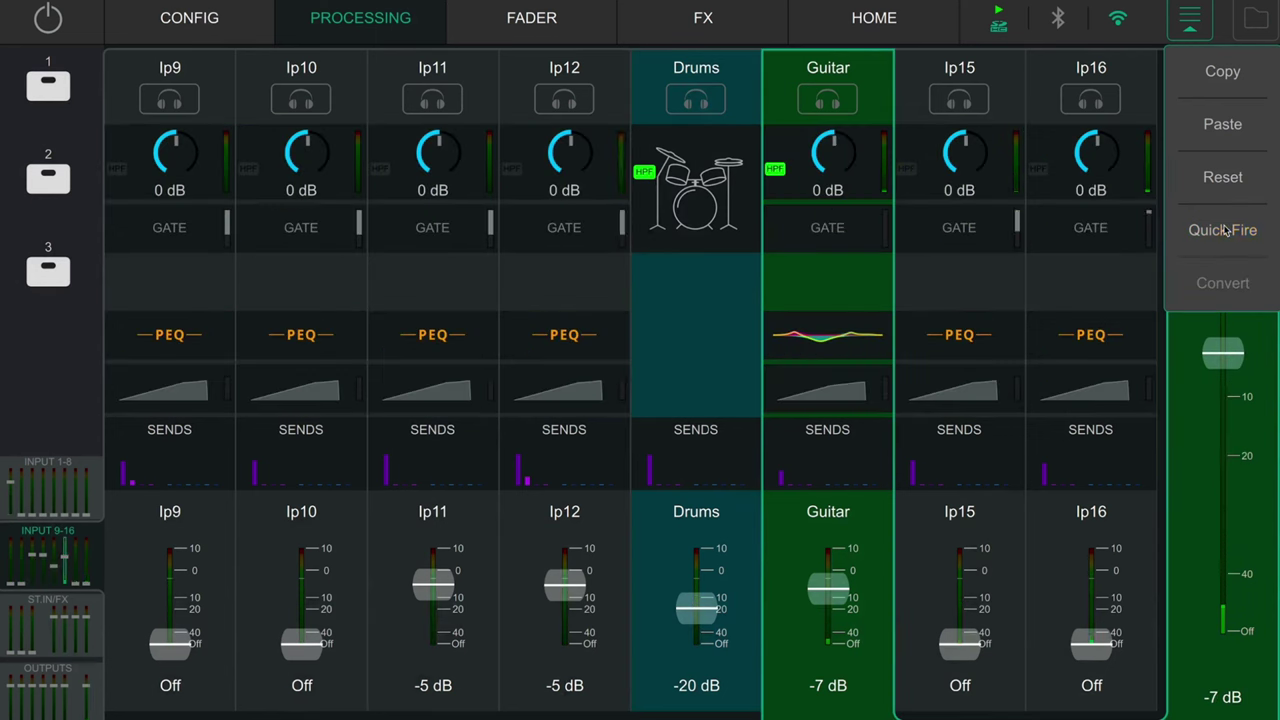
- Browse the Guitar channel's Source, PEQ, Compressor and Sends pages, returning to Source
left_click(838, 158)
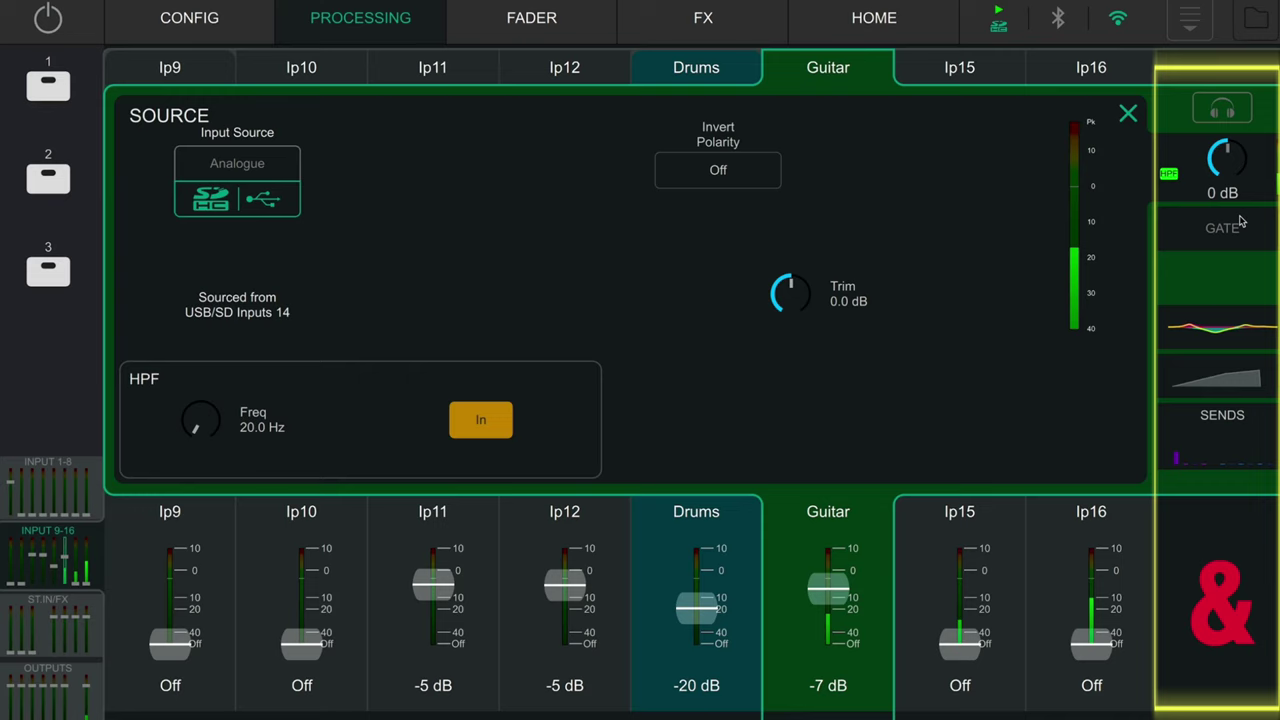
left_click(1222, 326)
left_click(1216, 377)
left_click(1217, 444)
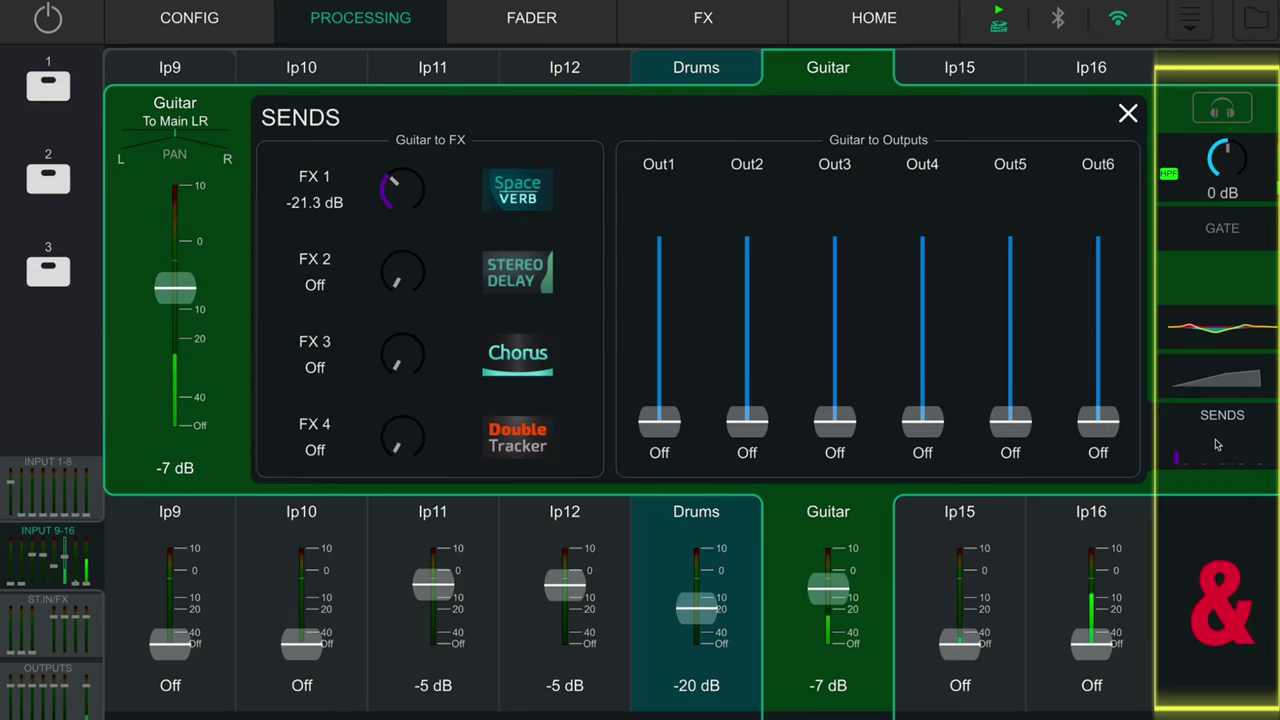
left_click(1203, 163)
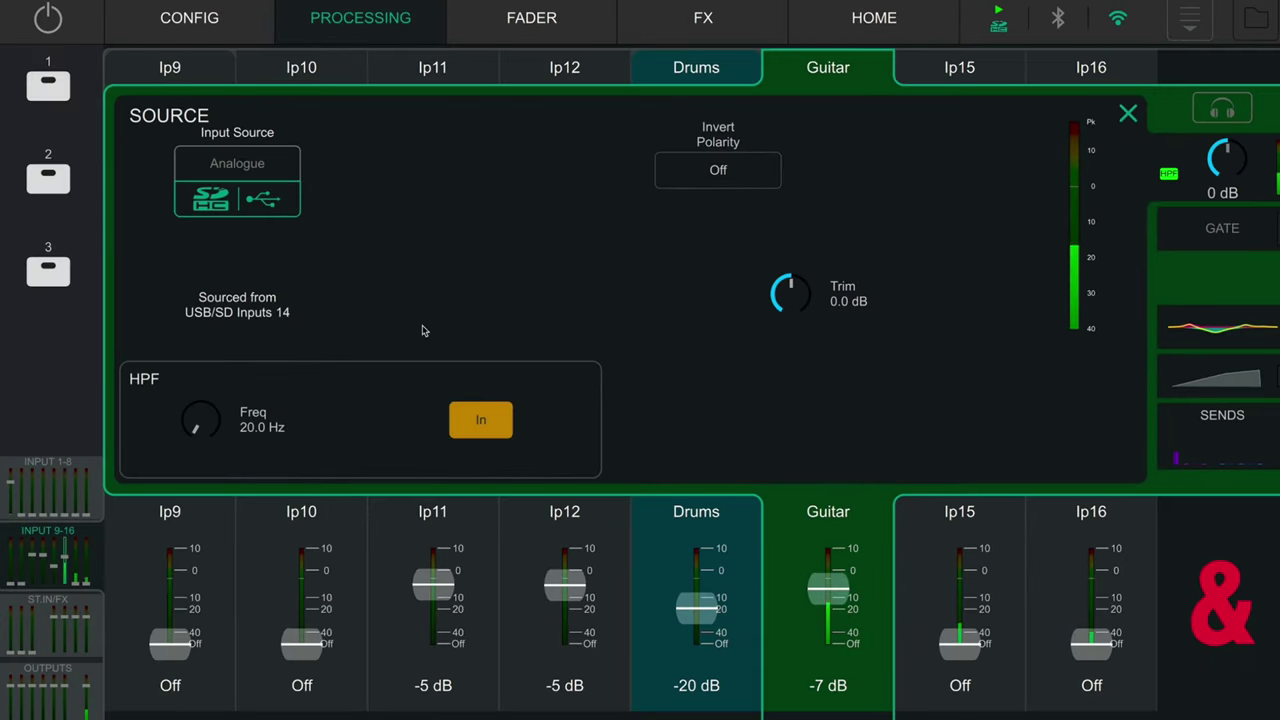
- Switch in the Guitar high-pass filter and set its frequency to 97.0 Hz
left_click_drag(200, 418, 380, 411)
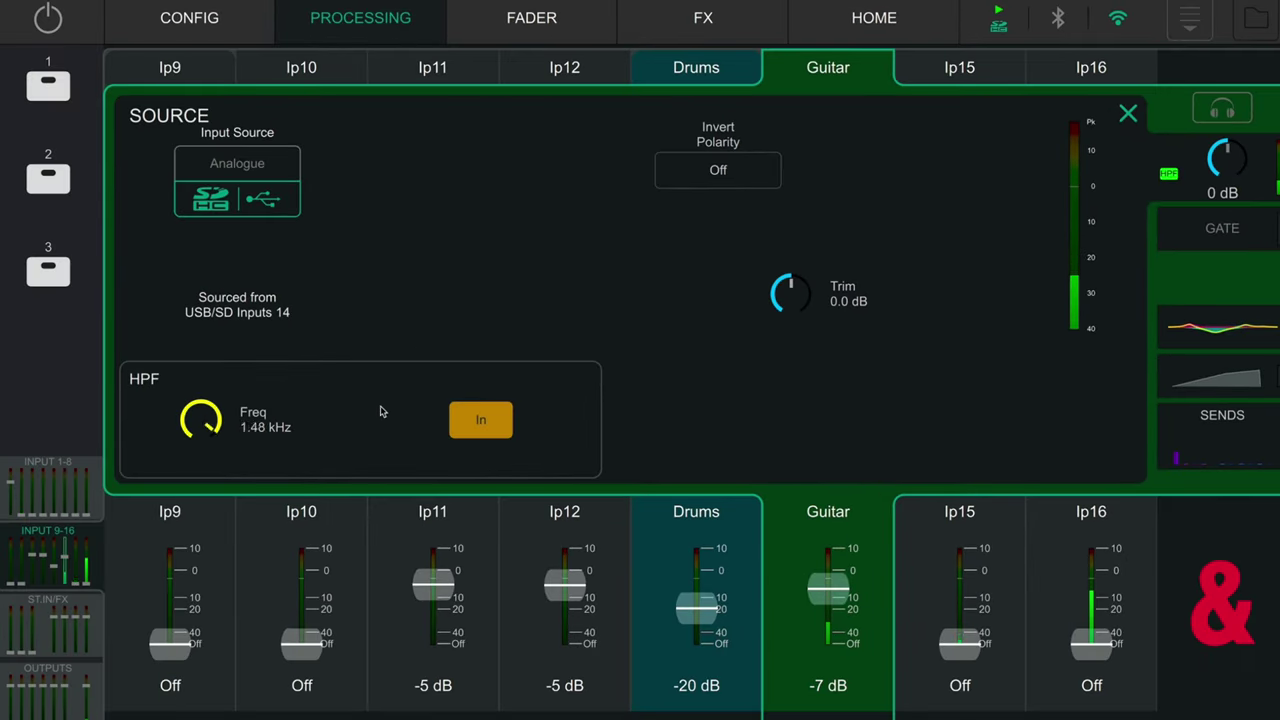
left_click_drag(457, 417, 301, 414)
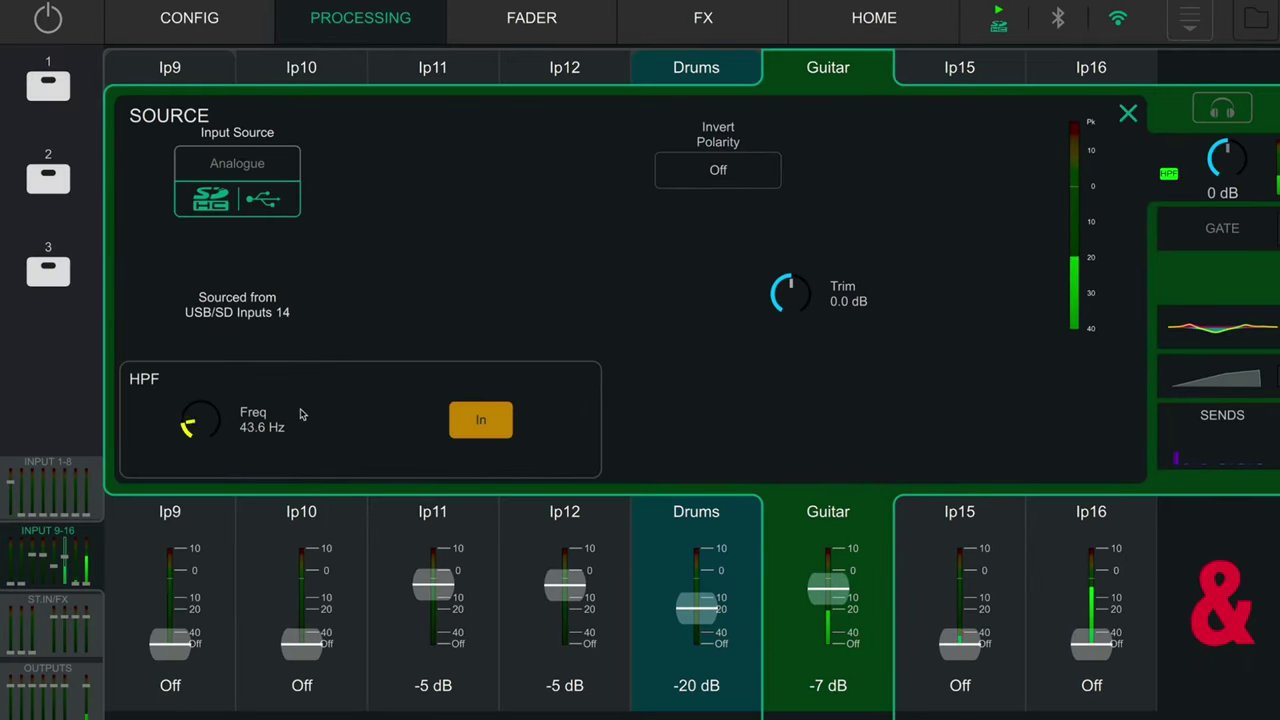
left_click(507, 423)
left_click(507, 423)
left_click_drag(210, 424, 290, 424)
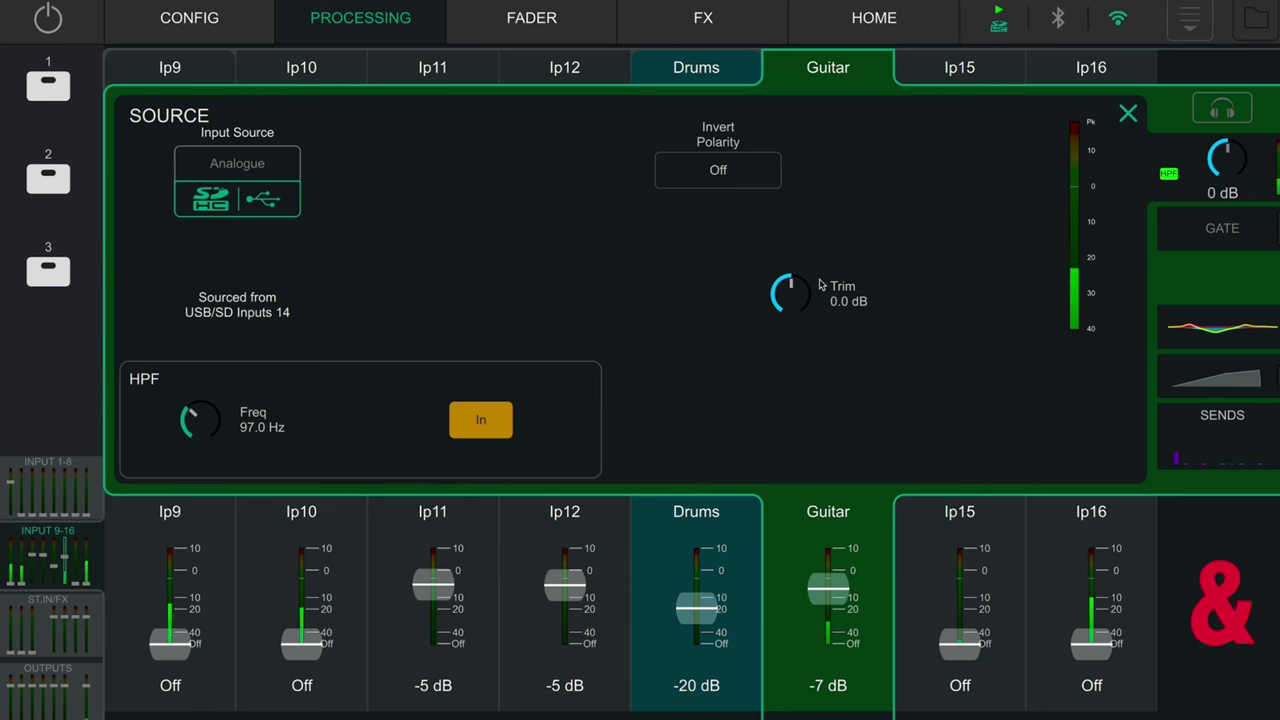
- Switch in the Guitar gate: threshold -38.2 dB, hold 87.7 ms, depth 20.5 dB
left_click(1207, 232)
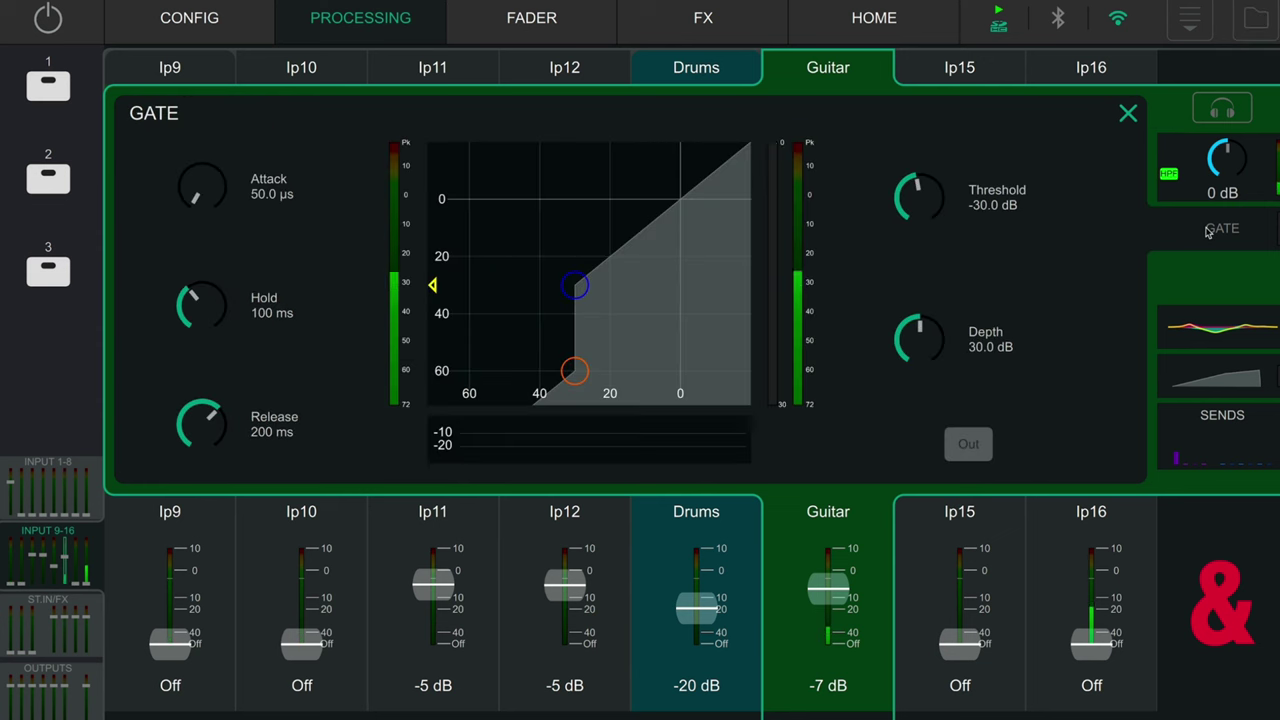
left_click(968, 444)
mouse_move(578, 287)
left_mouse_down()
mouse_move(598, 266)
mouse_move(557, 299)
left_mouse_up()
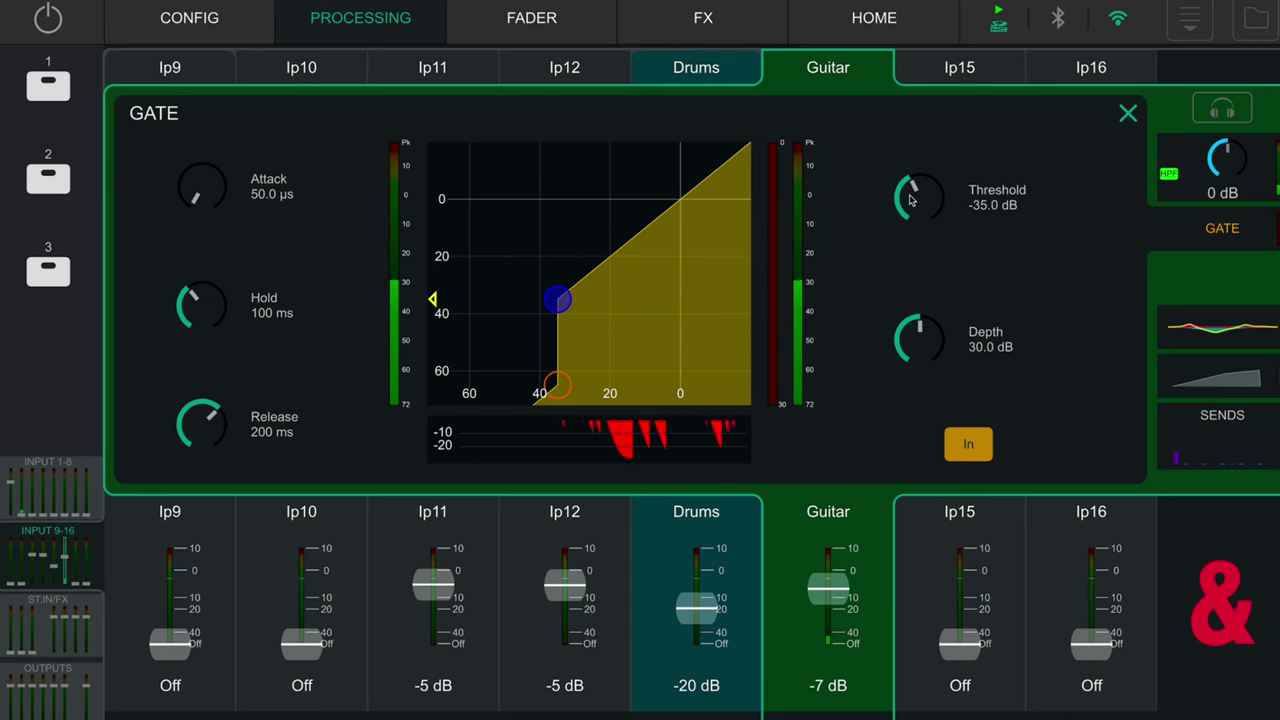
mouse_move(200, 305)
left_mouse_down()
mouse_move(223, 286)
mouse_move(220, 312)
left_mouse_up()
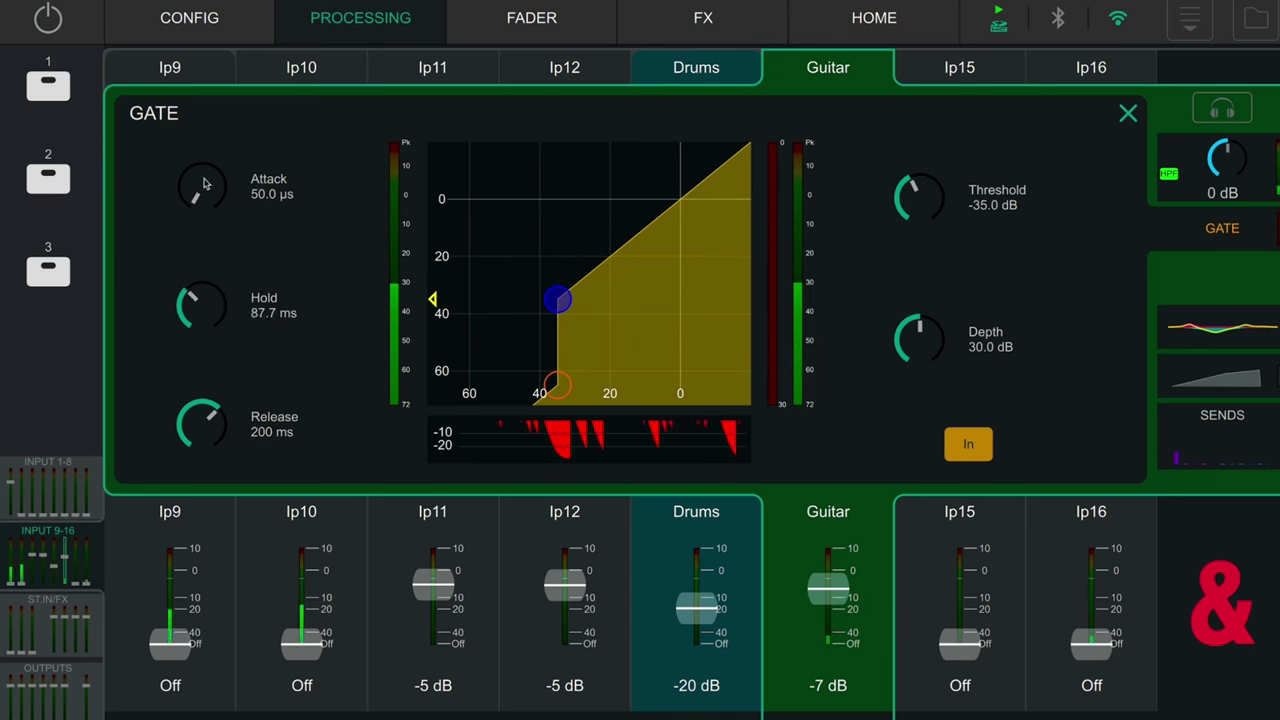
mouse_move(925, 340)
left_mouse_down()
mouse_move(943, 347)
mouse_move(905, 352)
left_mouse_up()
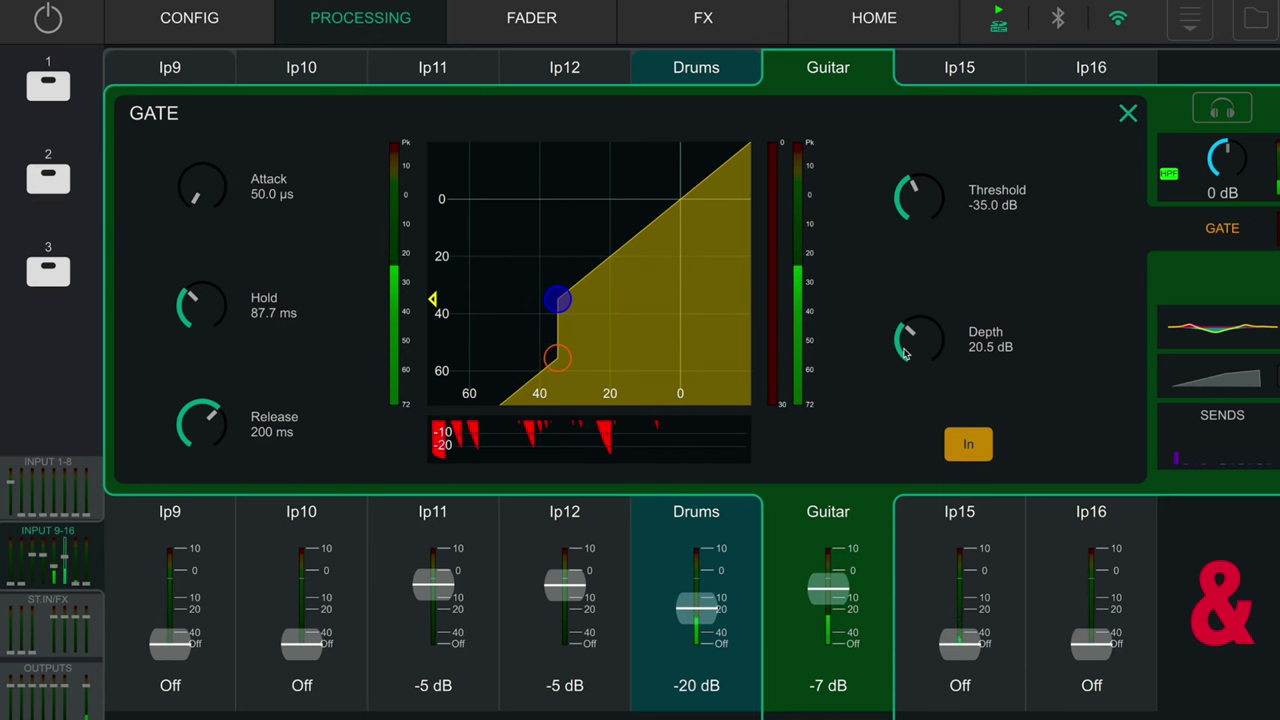
mouse_move(918, 198)
left_mouse_down()
mouse_move(940, 207)
mouse_move(905, 204)
left_mouse_up()
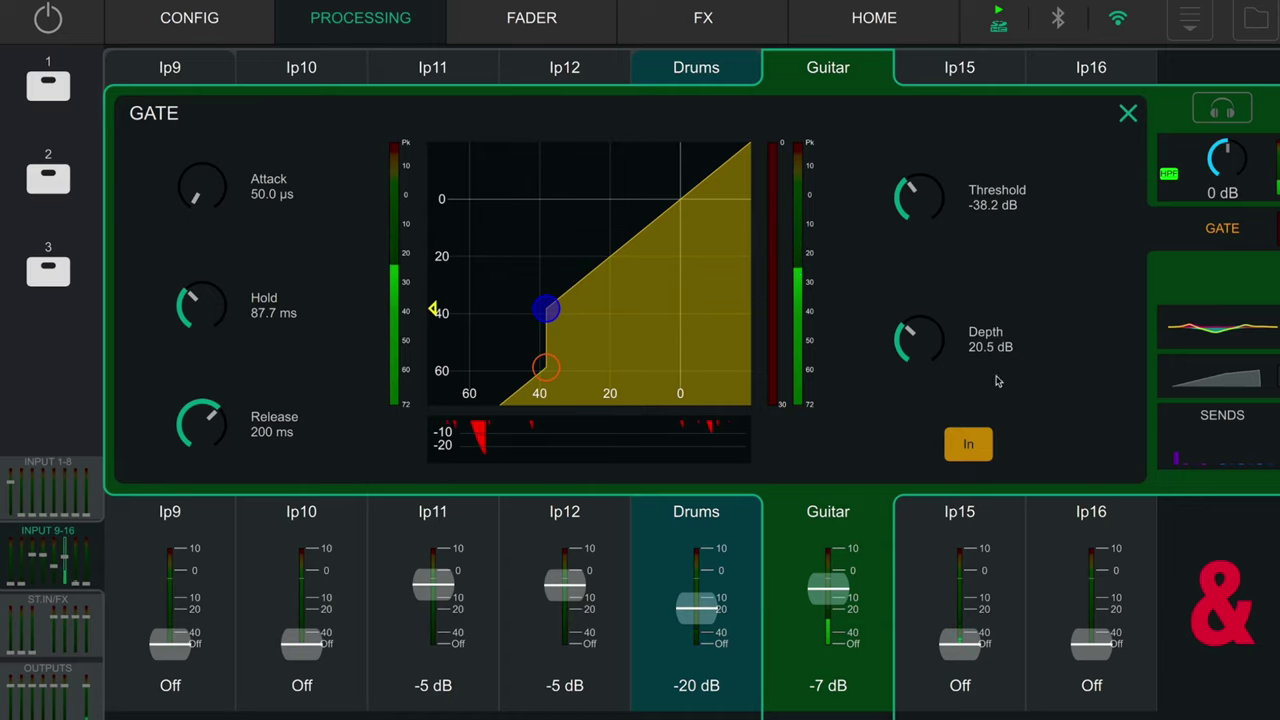
- Flatten the HM band, boost HF around 7.68 kHz, turn RTA on and adjust HM width
left_click(1222, 325)
left_click_drag(740, 180, 740, 203)
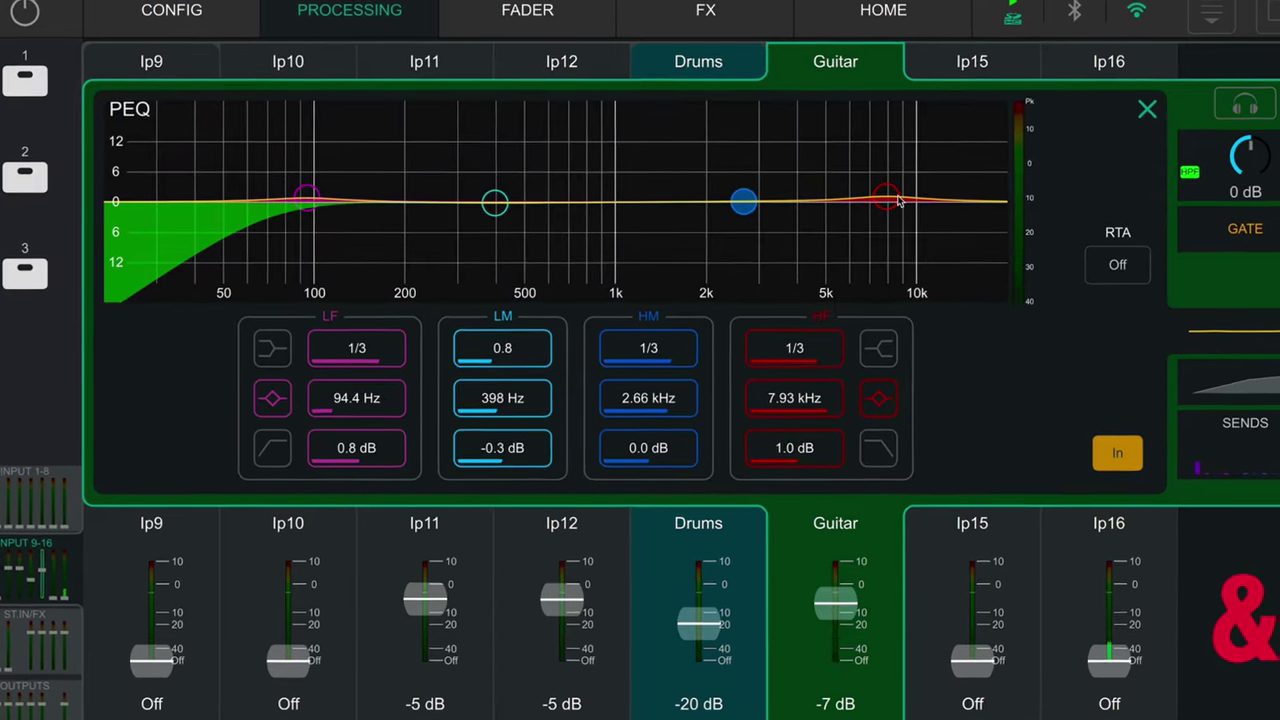
mouse_move(878, 197)
left_mouse_down()
mouse_move(878, 219)
mouse_move(886, 189)
mouse_move(918, 166)
left_mouse_up()
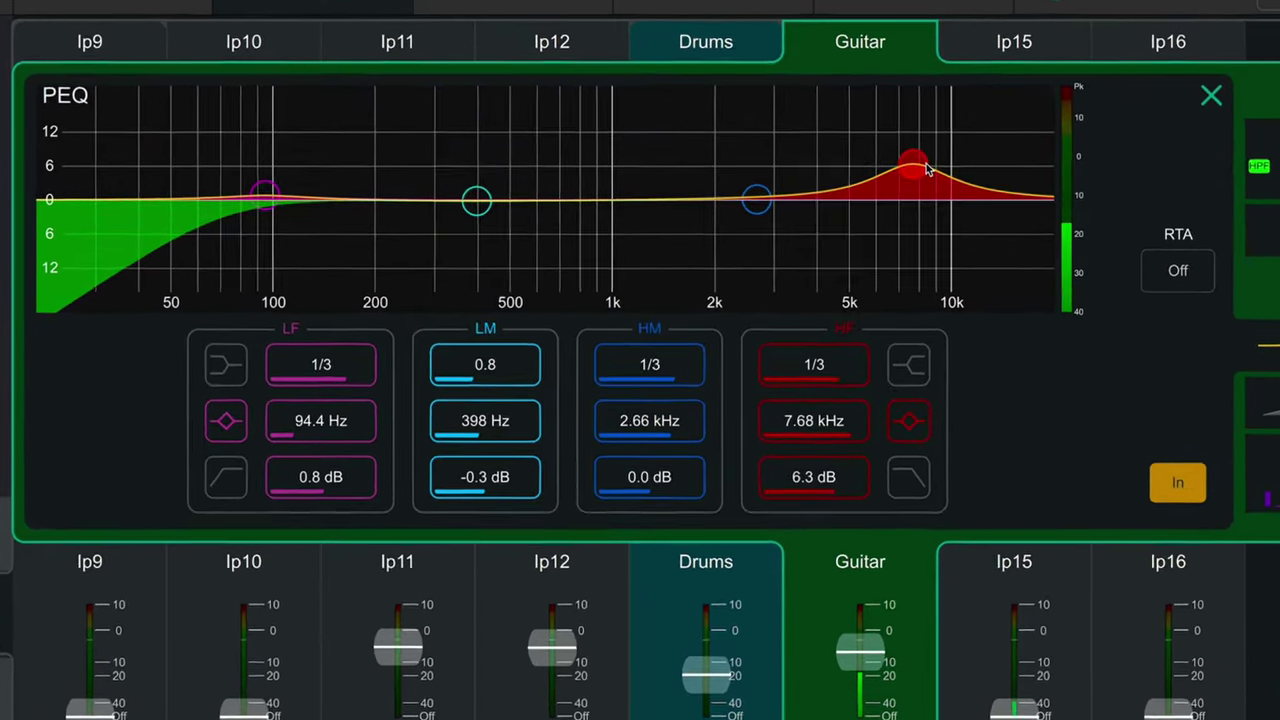
left_click(1163, 269)
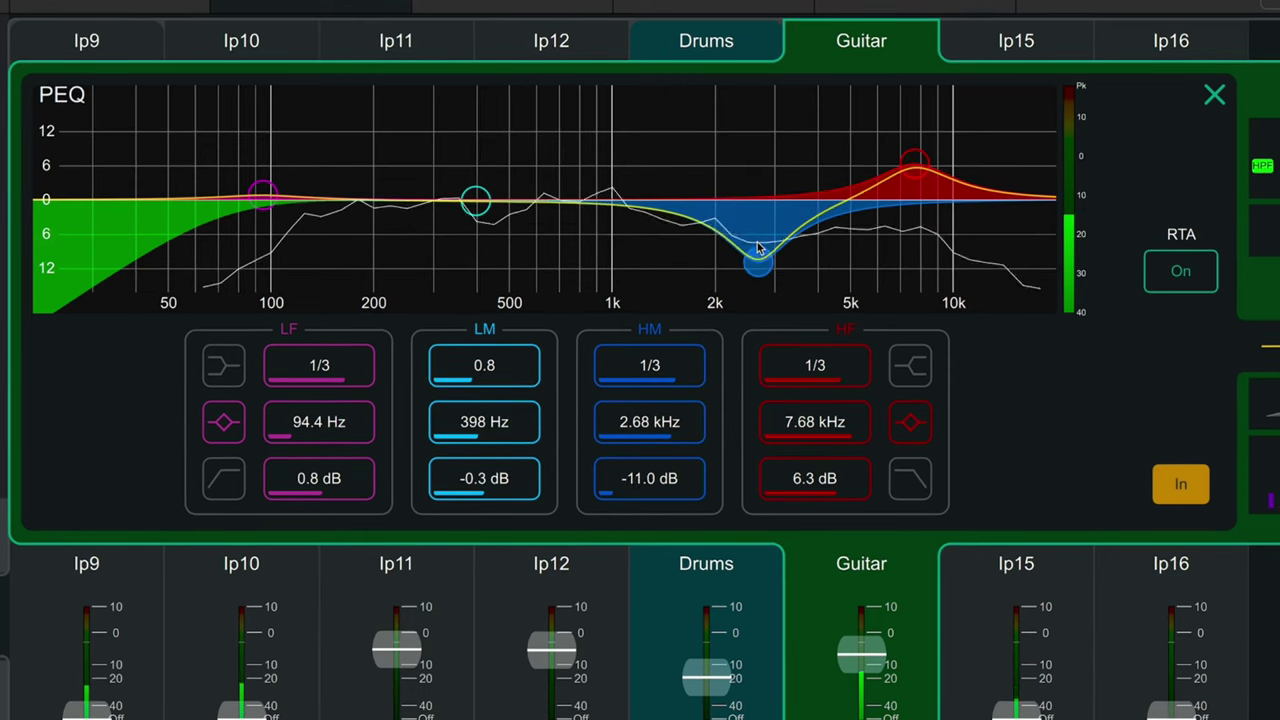
left_click(660, 370)
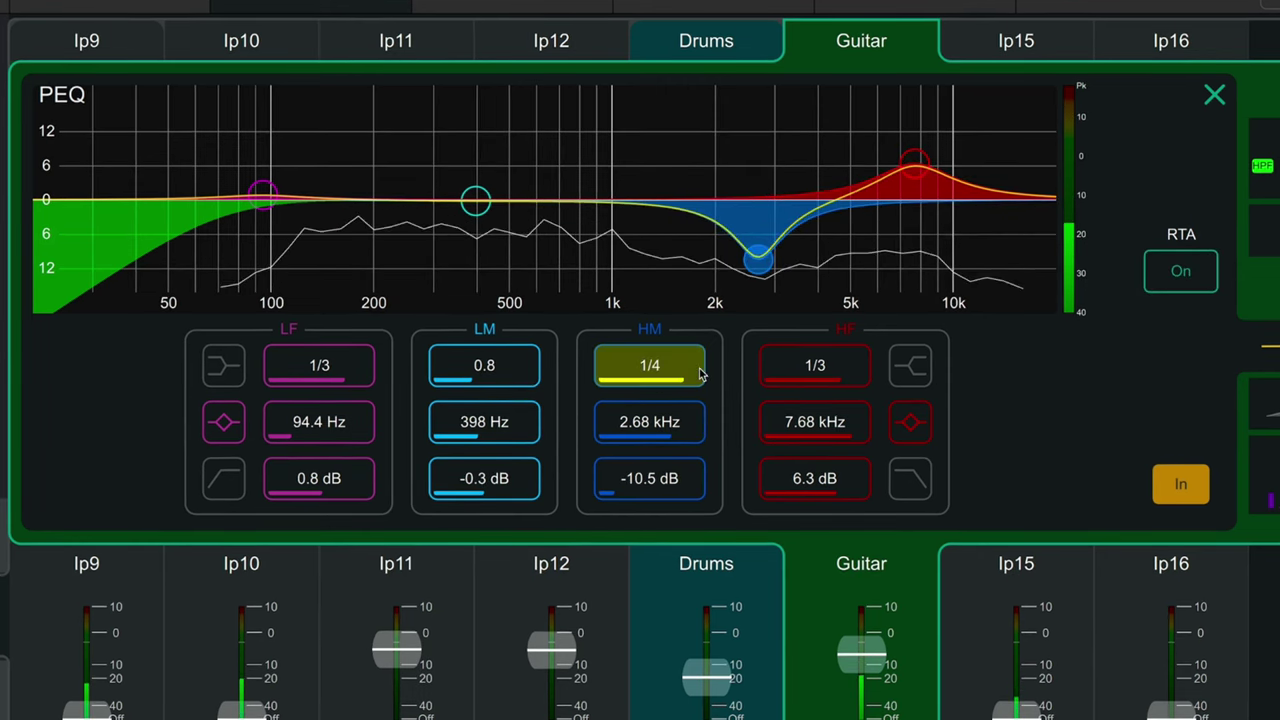
left_click(817, 368)
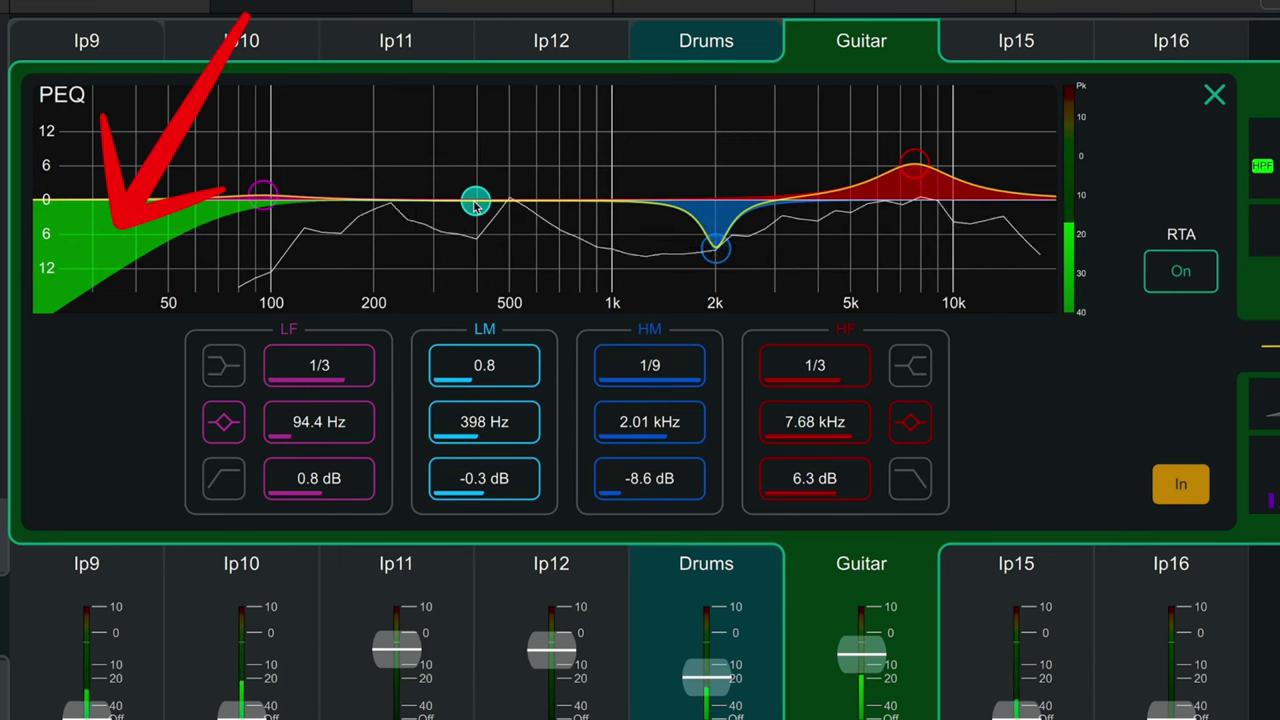
- Boost the LM band with Q 0.6 and trim the HF boost to 2.1 dB
left_click_drag(405, 206, 490, 187)
left_click(488, 372)
left_click_drag(488, 372, 477, 357)
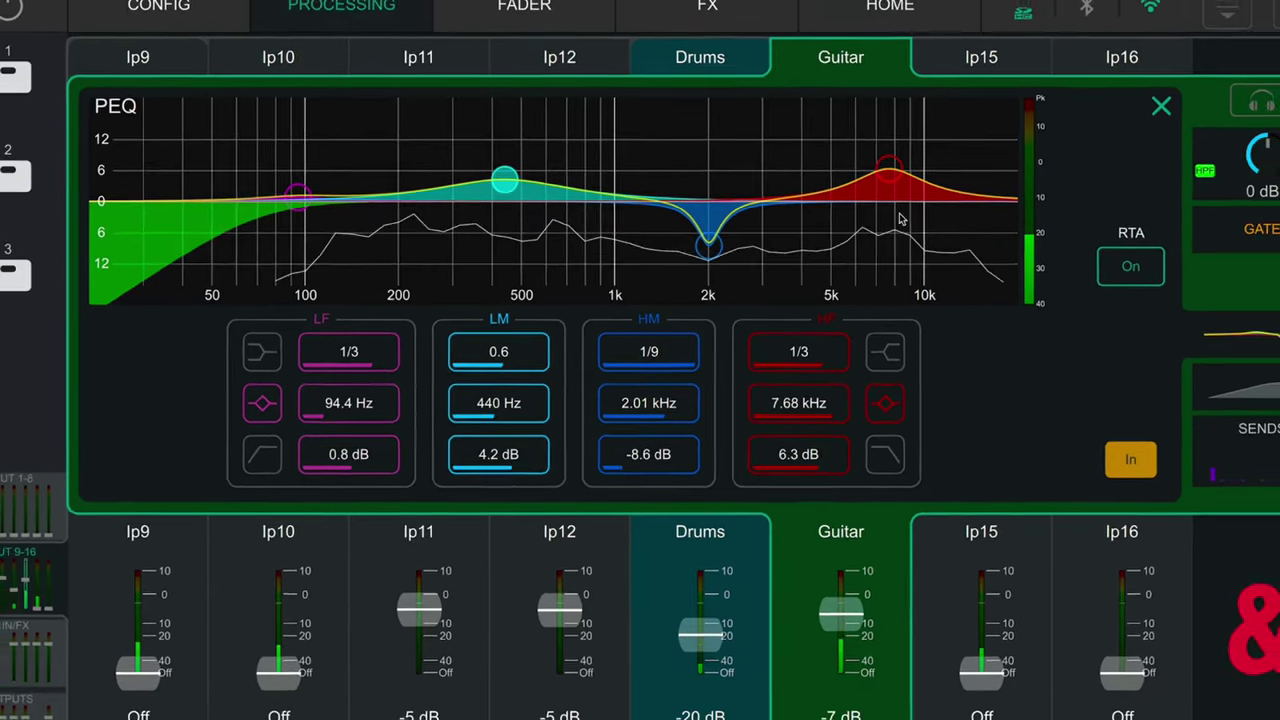
left_click_drag(893, 166, 878, 200)
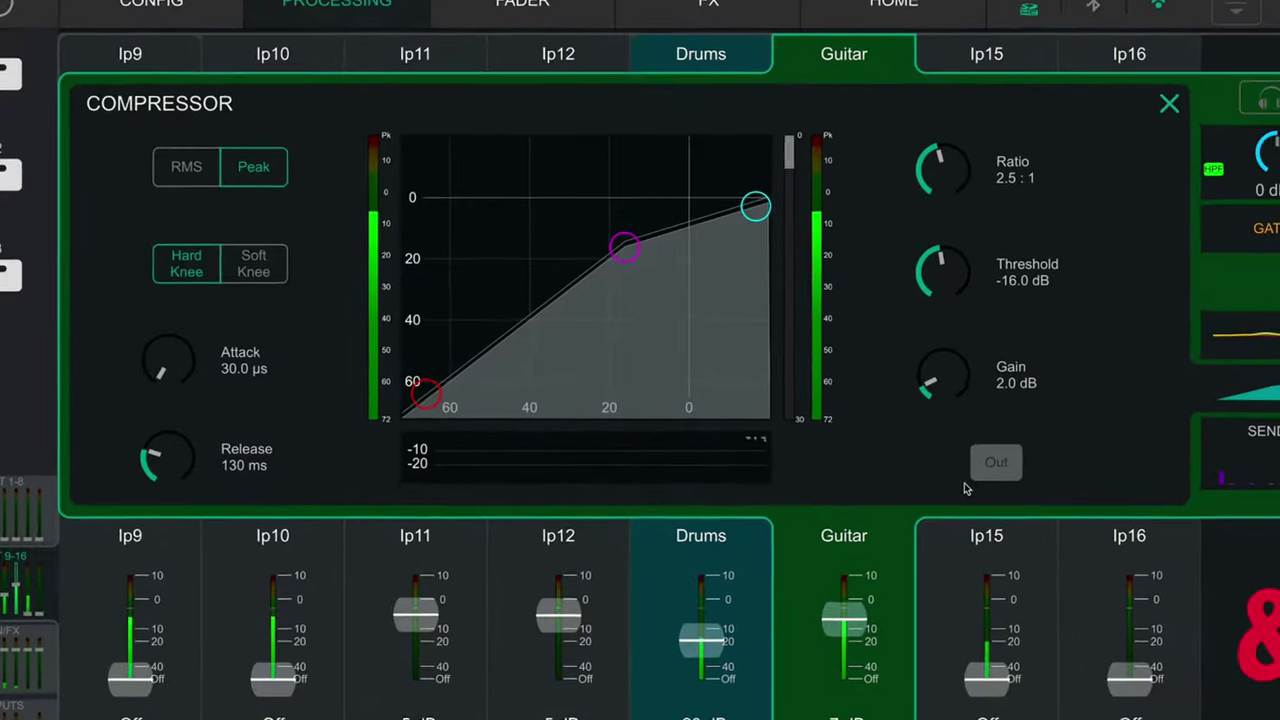
- Switch in the Guitar compressor with RMS detection, lower threshold, soft knee and 9.83 ms attack
left_click(990, 465)
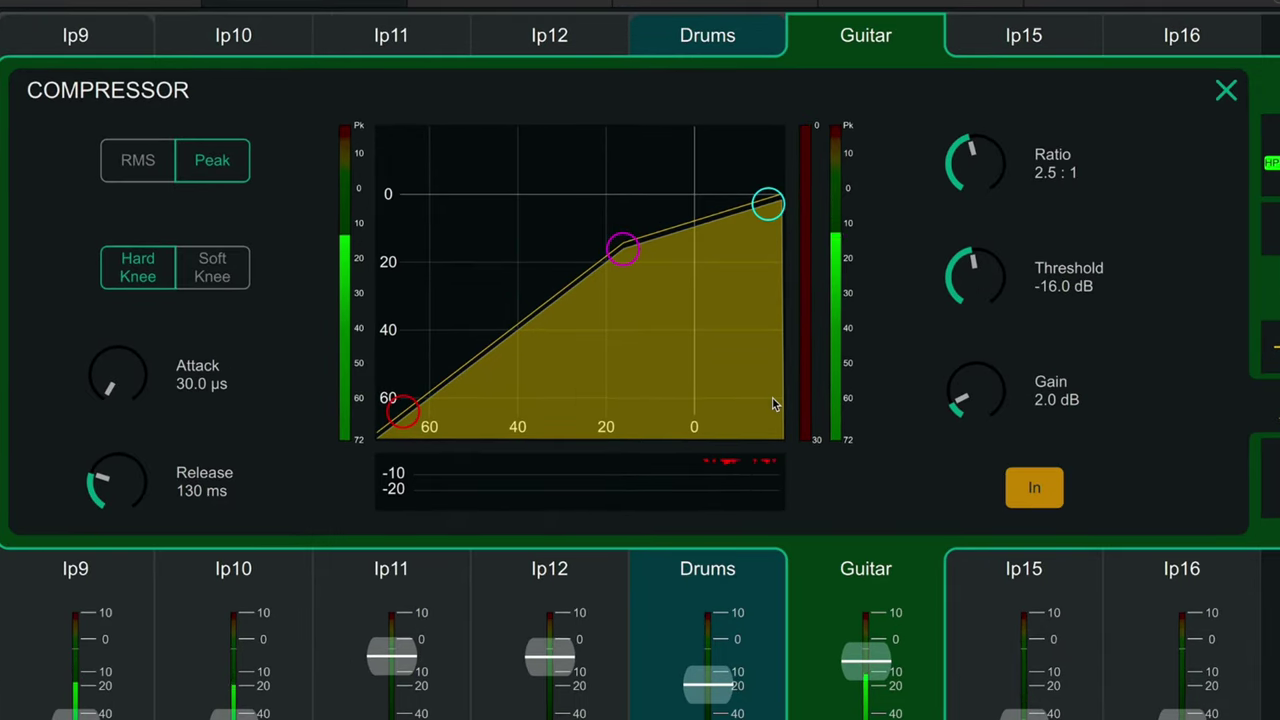
left_click(145, 163)
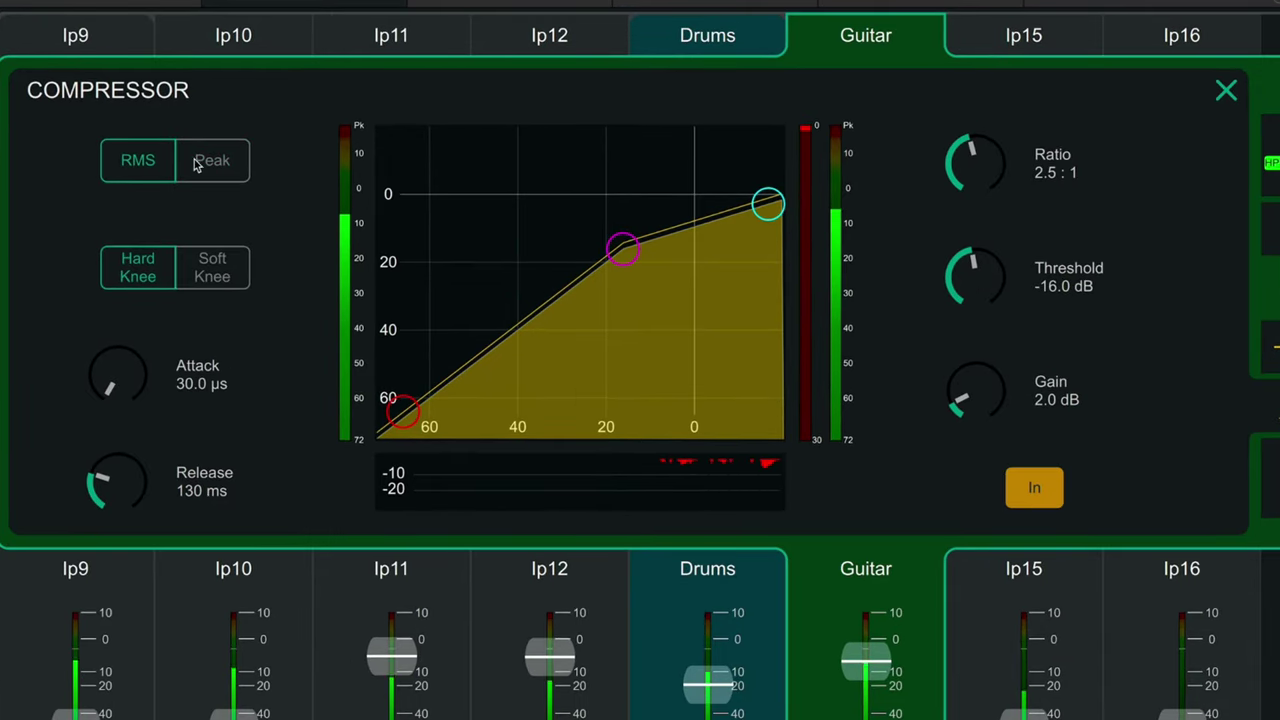
left_click_drag(630, 268, 654, 246)
left_click(212, 277)
left_click_drag(133, 381, 308, 371)
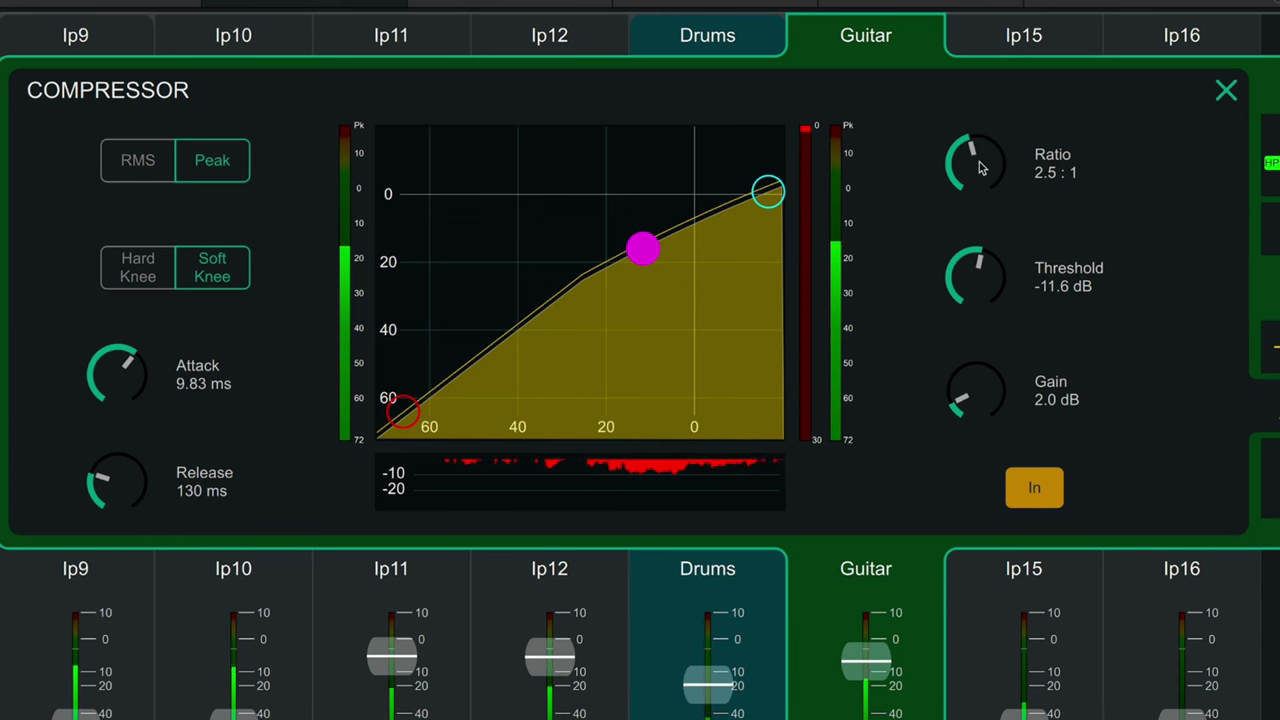
- Try an Infinity ratio and hard knee, then settle on soft knee at 1.7 : 1
left_click_drag(985, 170, 1171, 215)
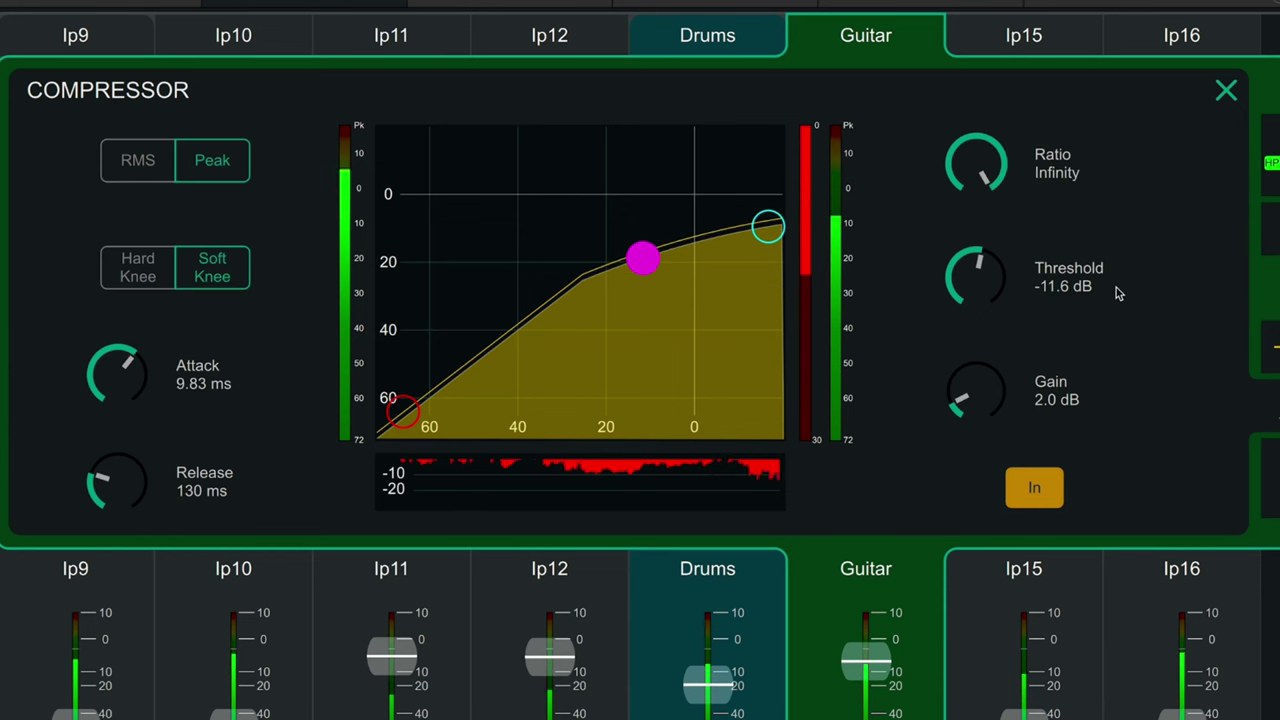
left_click(131, 268)
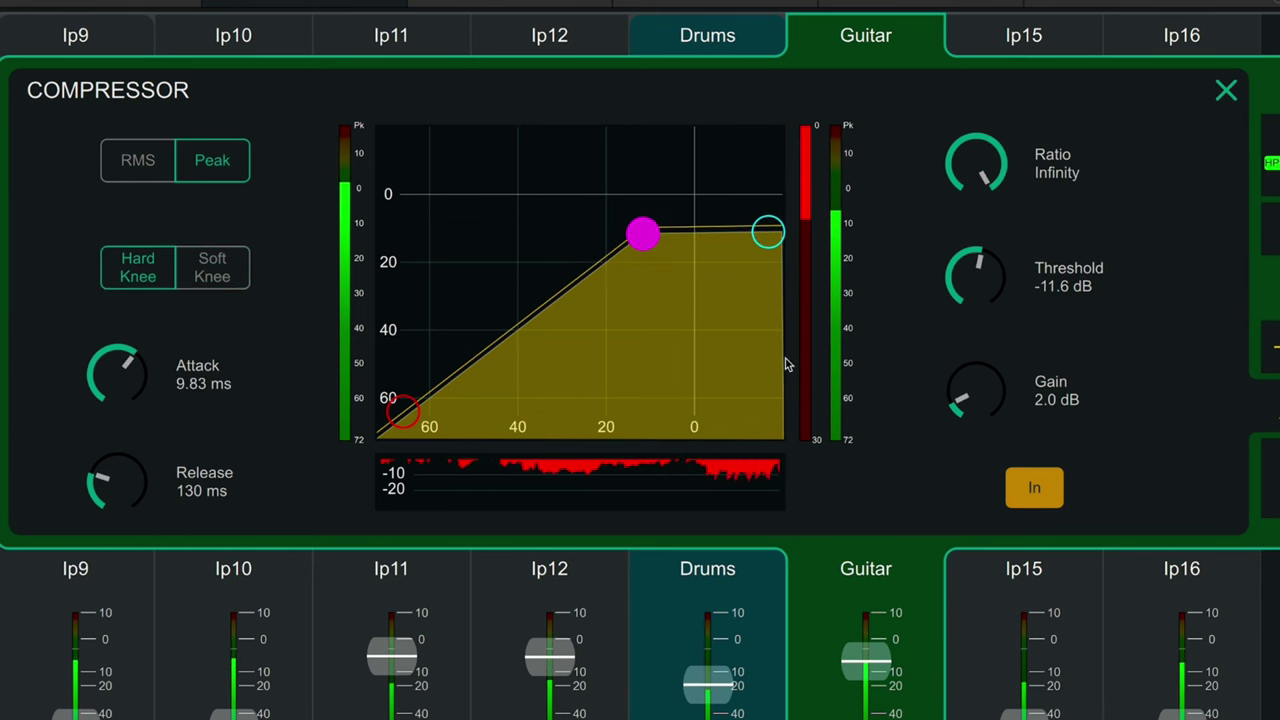
left_click(208, 270)
left_click_drag(767, 231, 801, 190)
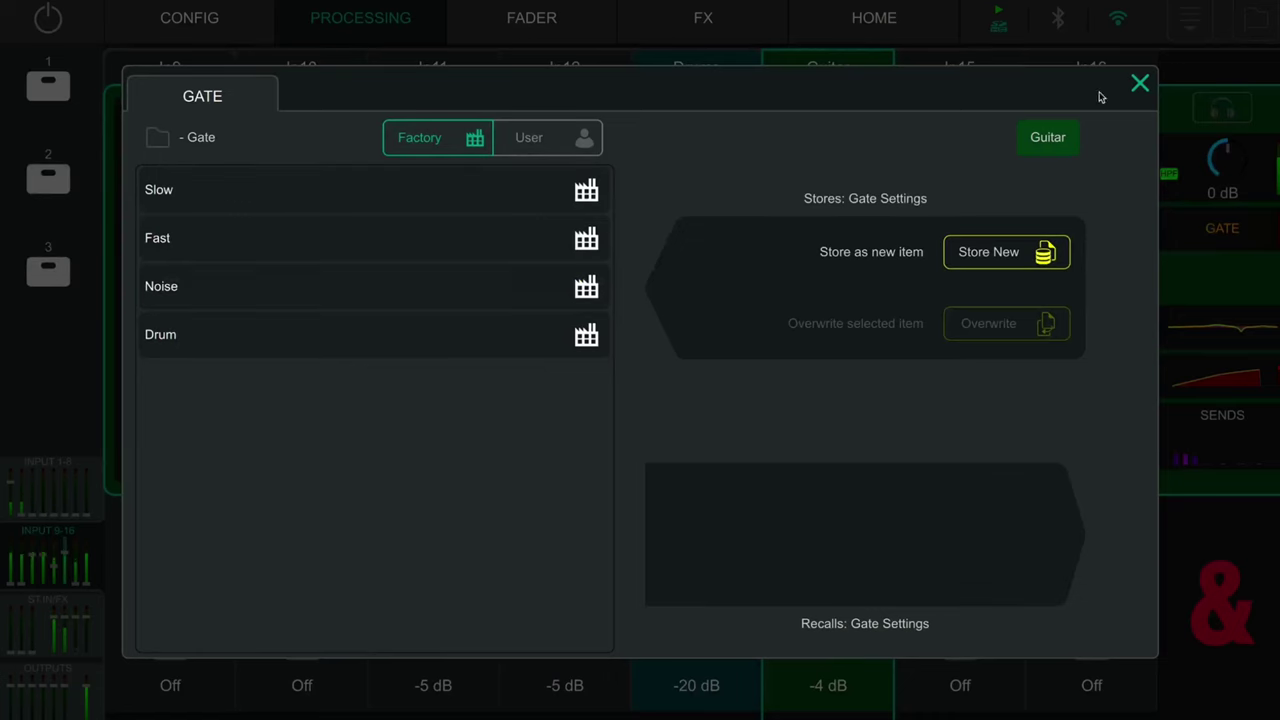
- Recall the Fast gate, Bass Electric 2 PEQ and Pk-Heavy compressor presets on Guitar
left_click(370, 238)
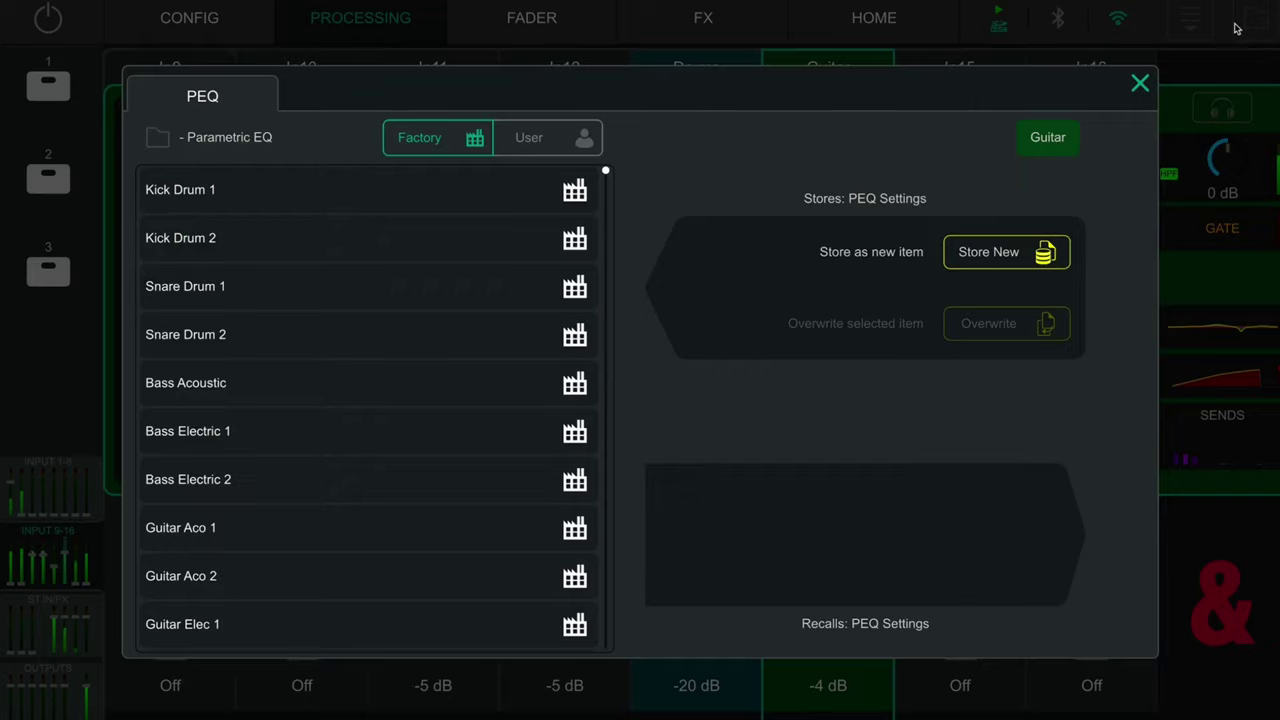
left_click(368, 479)
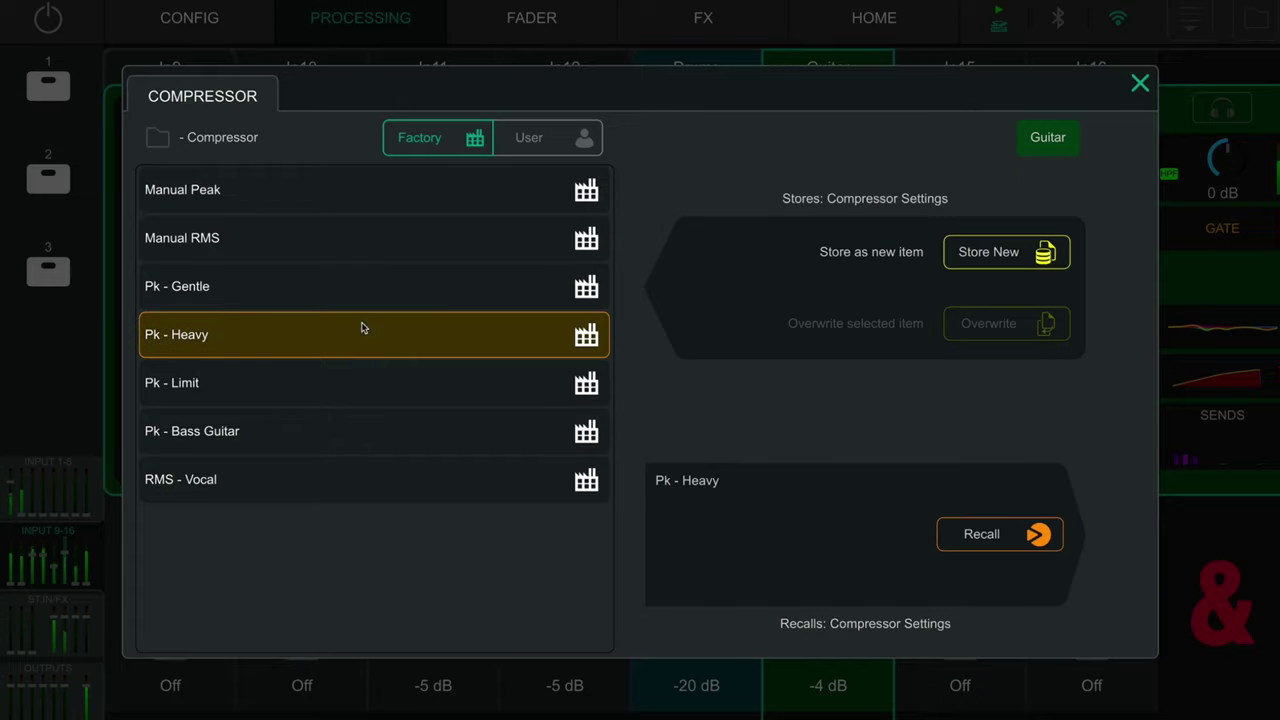
left_click(990, 534)
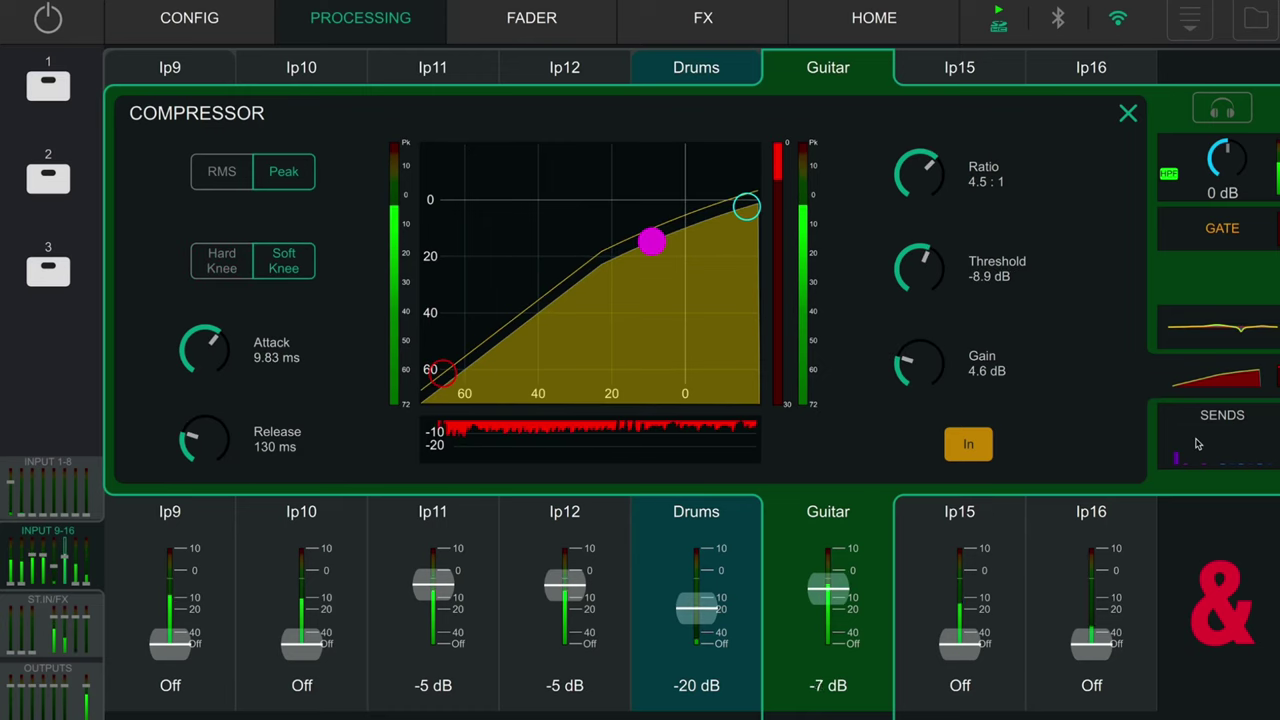
- Set Guitar's sends to -26.2 dB FX 1, -27.8 dB FX 2, -32.0 dB FX 3, and raise Out1
left_click(1197, 444)
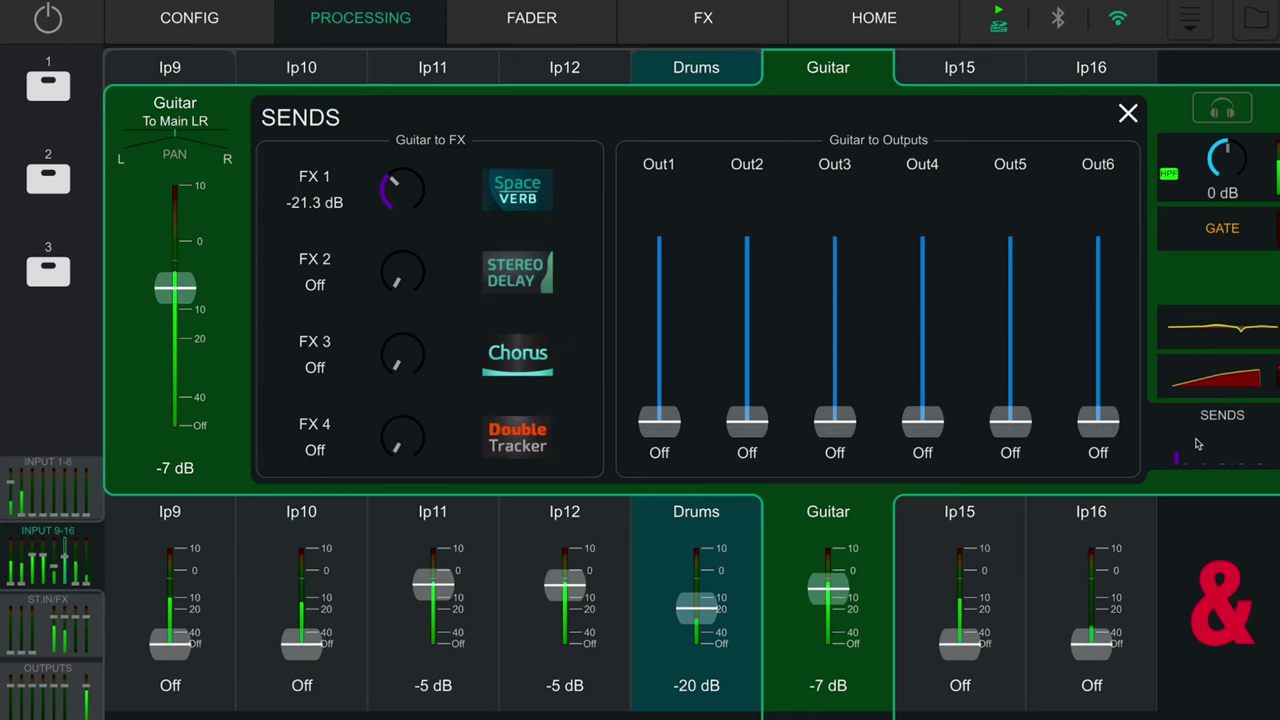
left_click_drag(392, 186, 388, 197)
left_click_drag(660, 423, 660, 466)
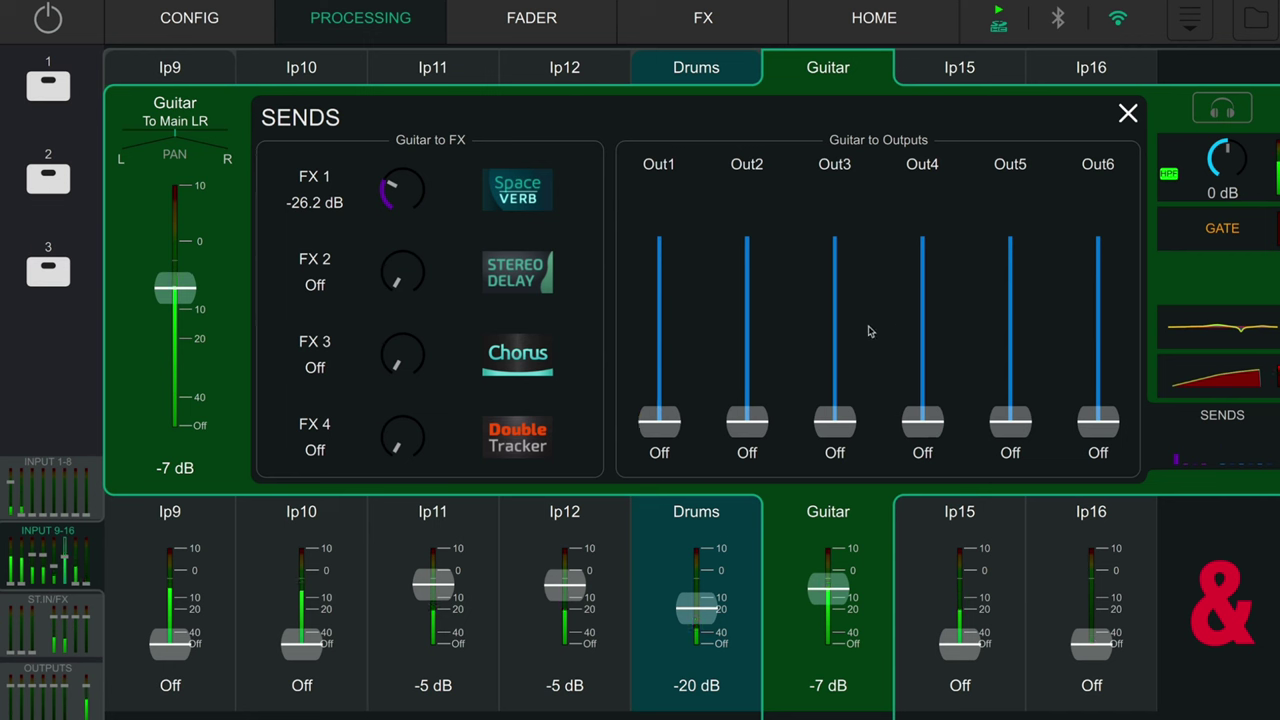
left_click_drag(405, 276, 382, 288)
left_click_drag(400, 356, 448, 349)
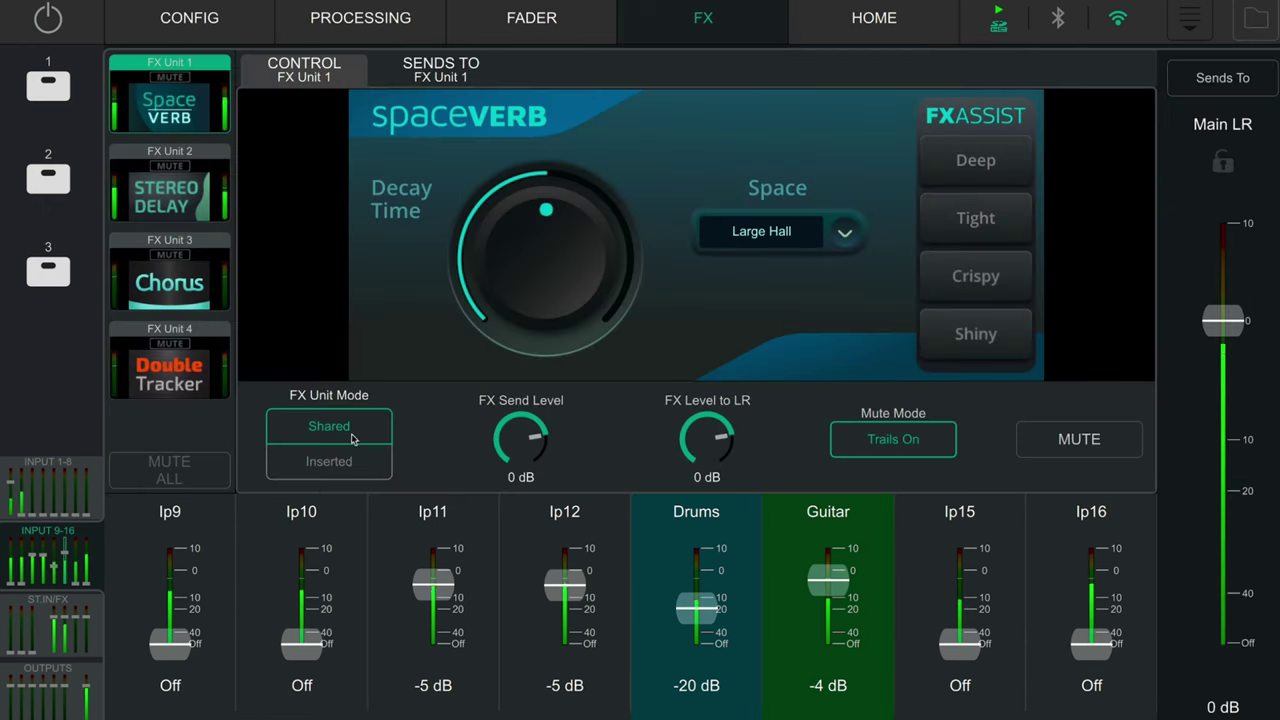
- Insert the FX Unit 1 spaceVERB on the Drums channel
left_click(351, 462)
scroll(518, 372, "down", 3)
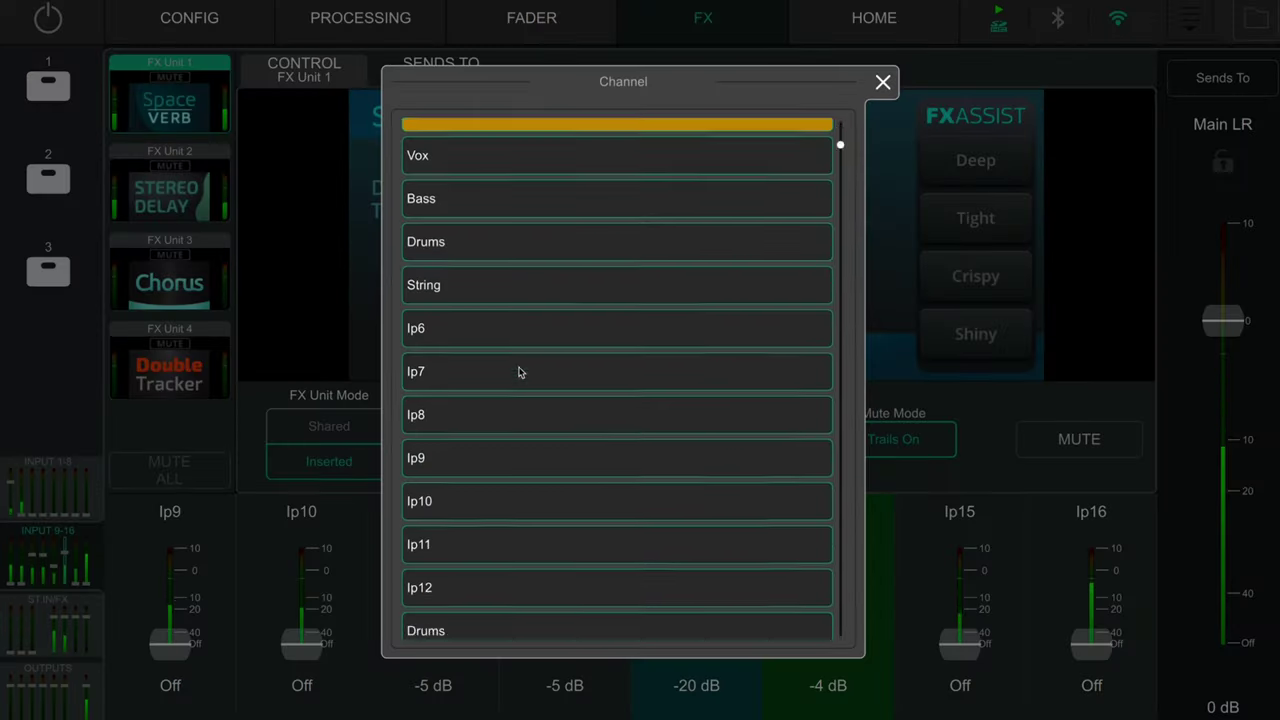
scroll(518, 372, "down", 2)
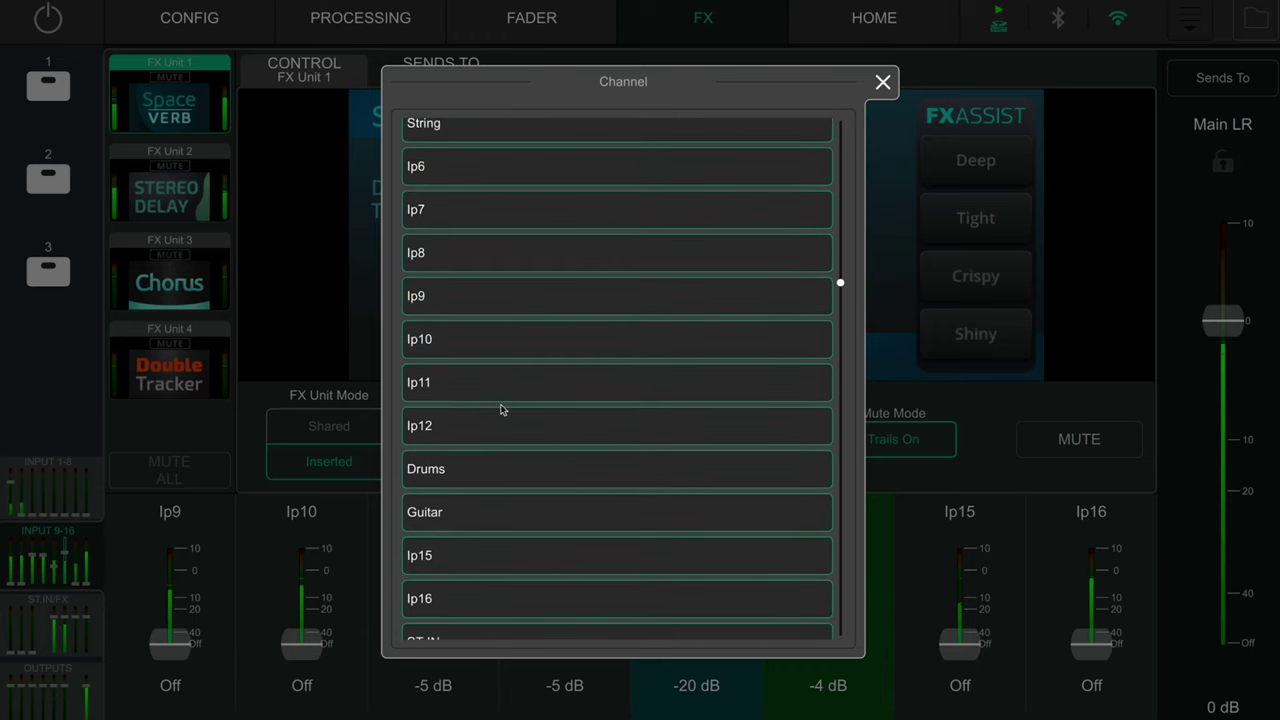
left_click(466, 475)
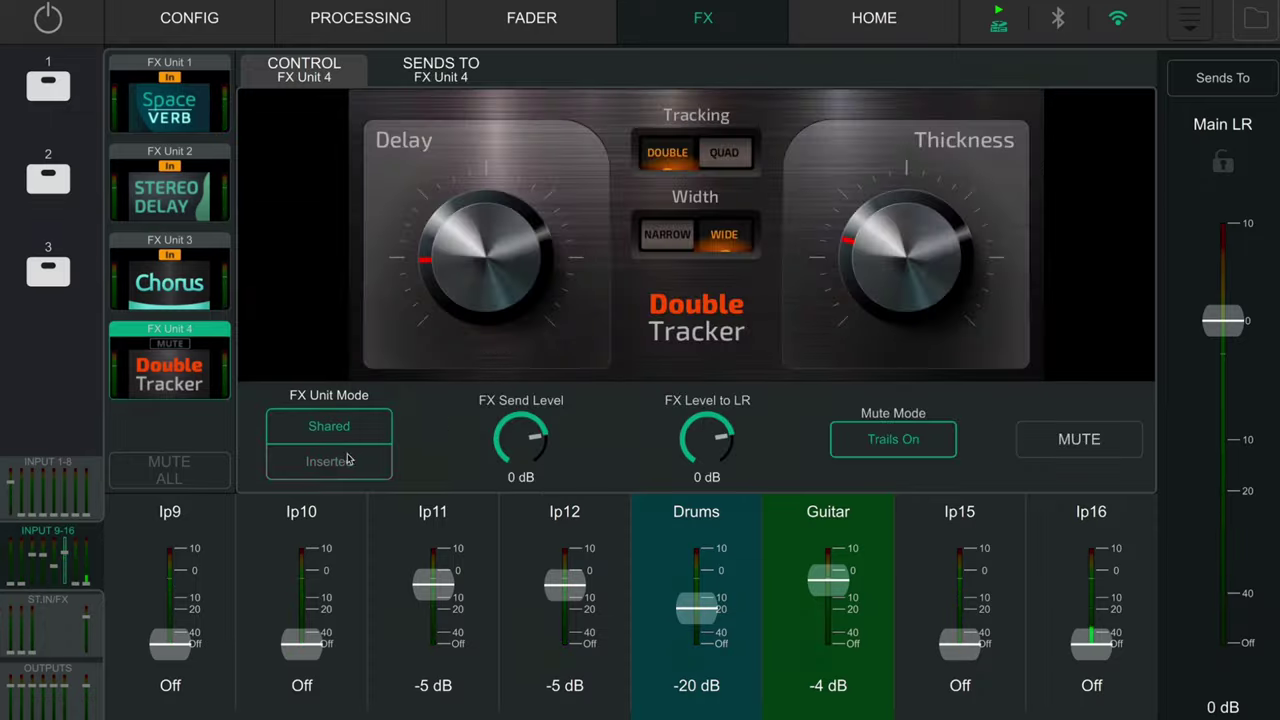
- Insert Double Tracker on the Guitar channel and check its sends panel
left_click(340, 455)
left_click(505, 574)
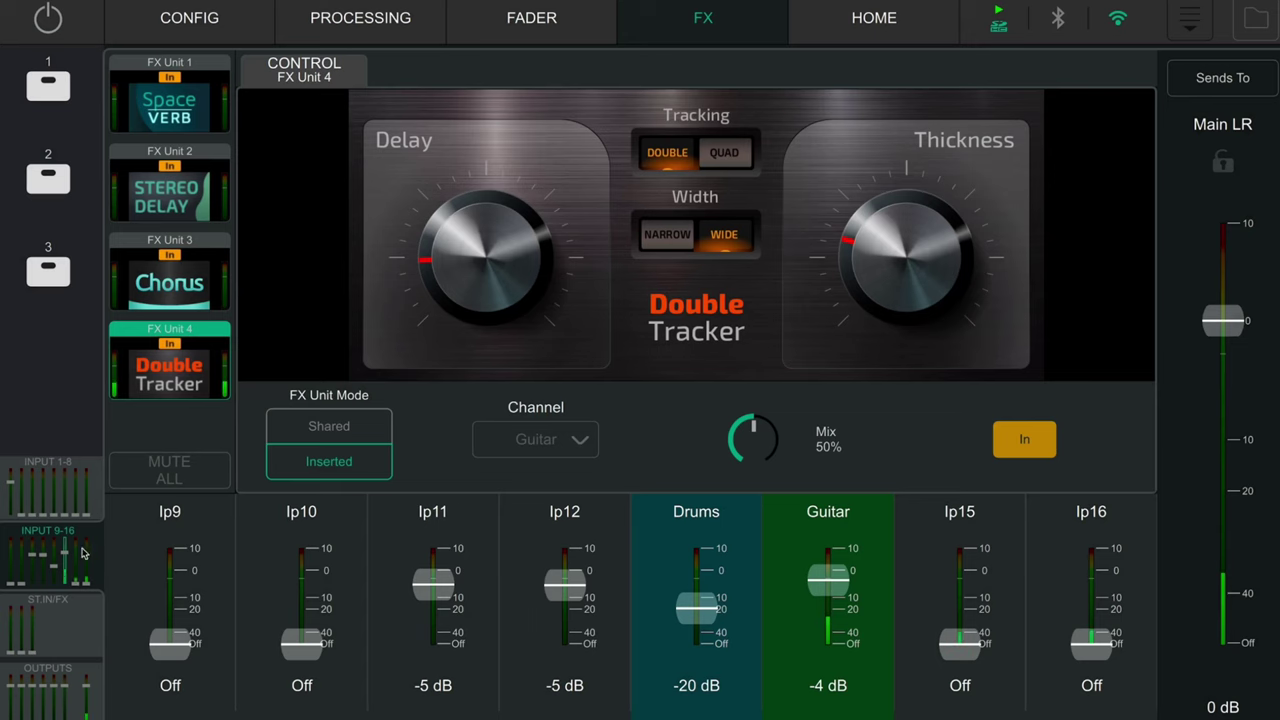
left_click(390, 20)
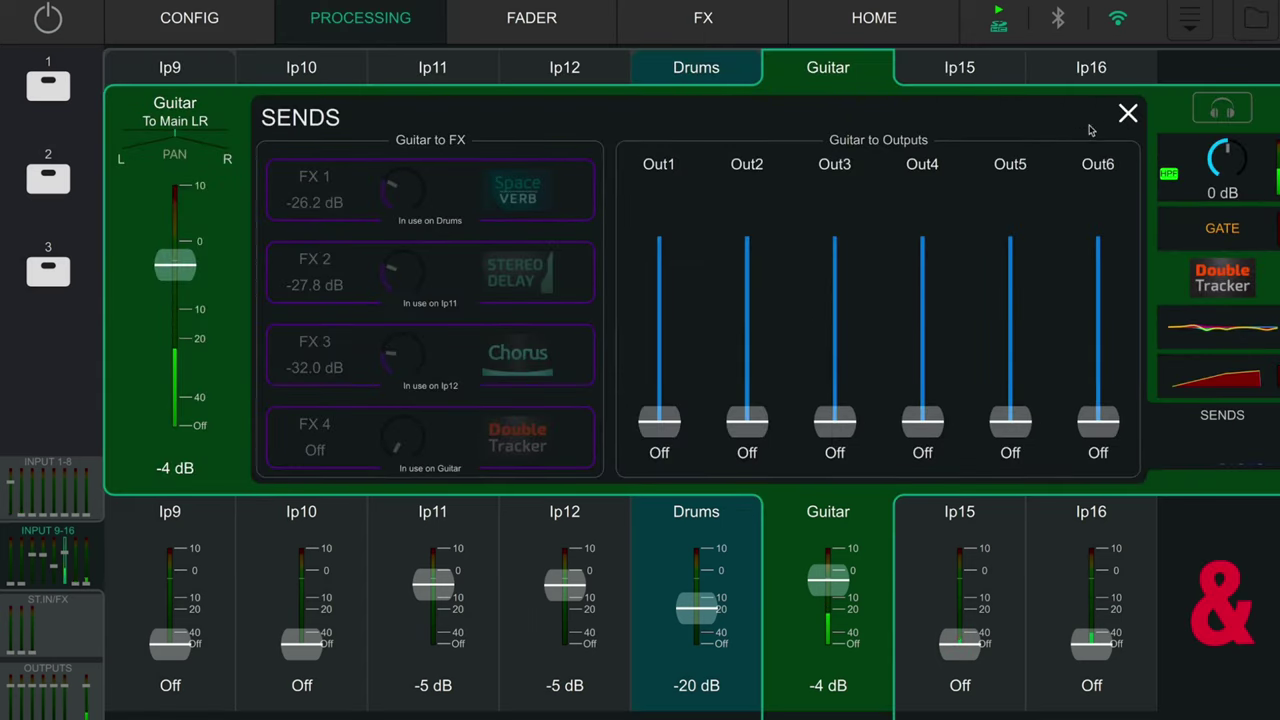
left_click(1127, 113)
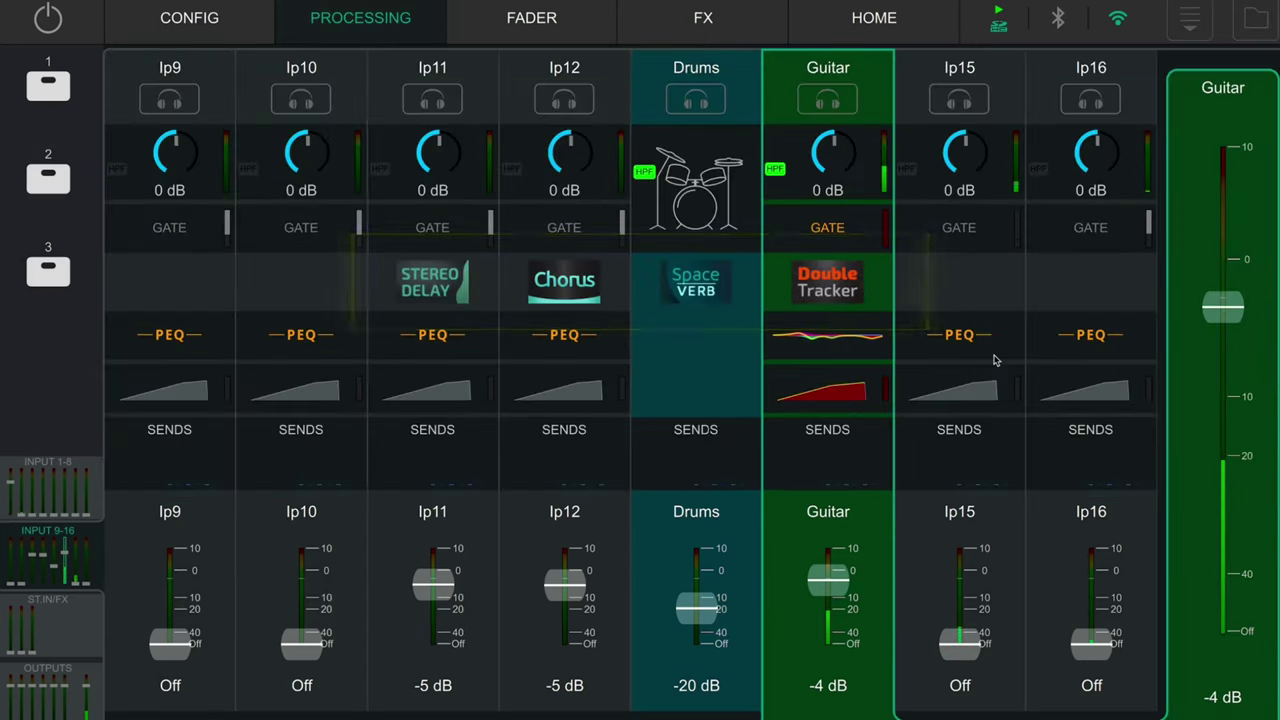
- Select Ip15 and browse the FX rack to FX Unit 1's SENDS TO panel
left_click(914, 360)
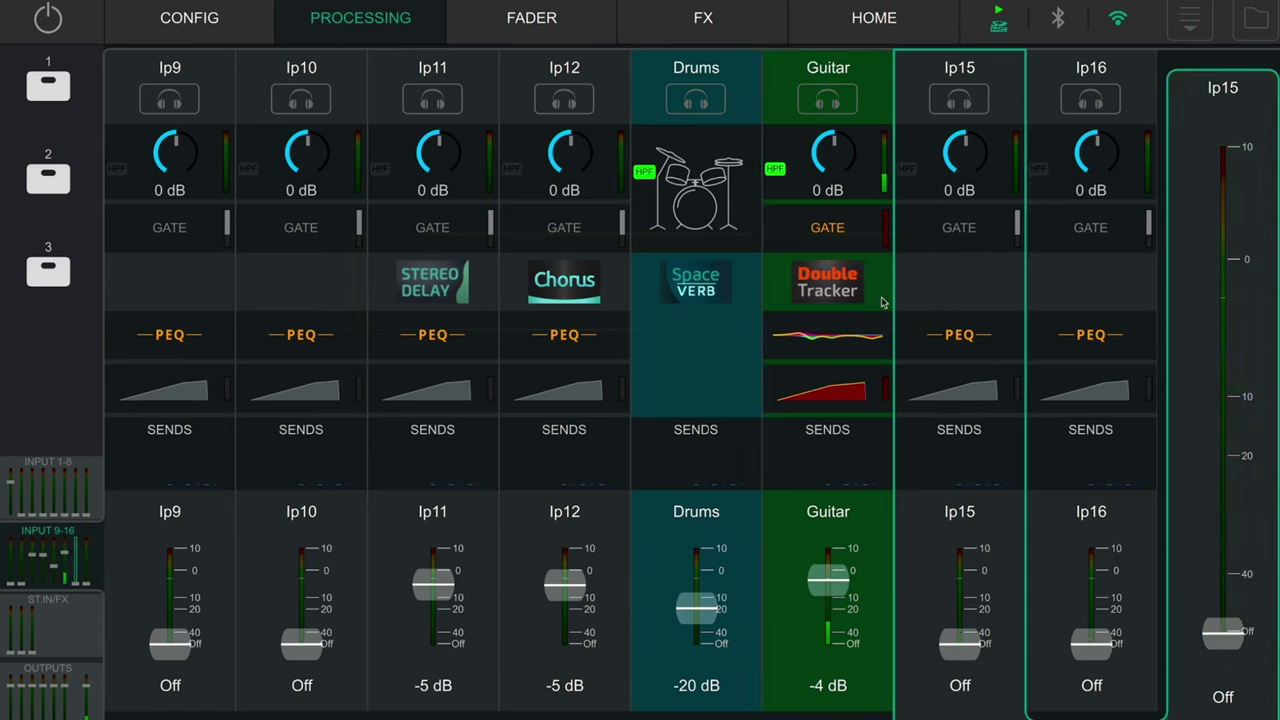
left_click(690, 25)
left_click(200, 290)
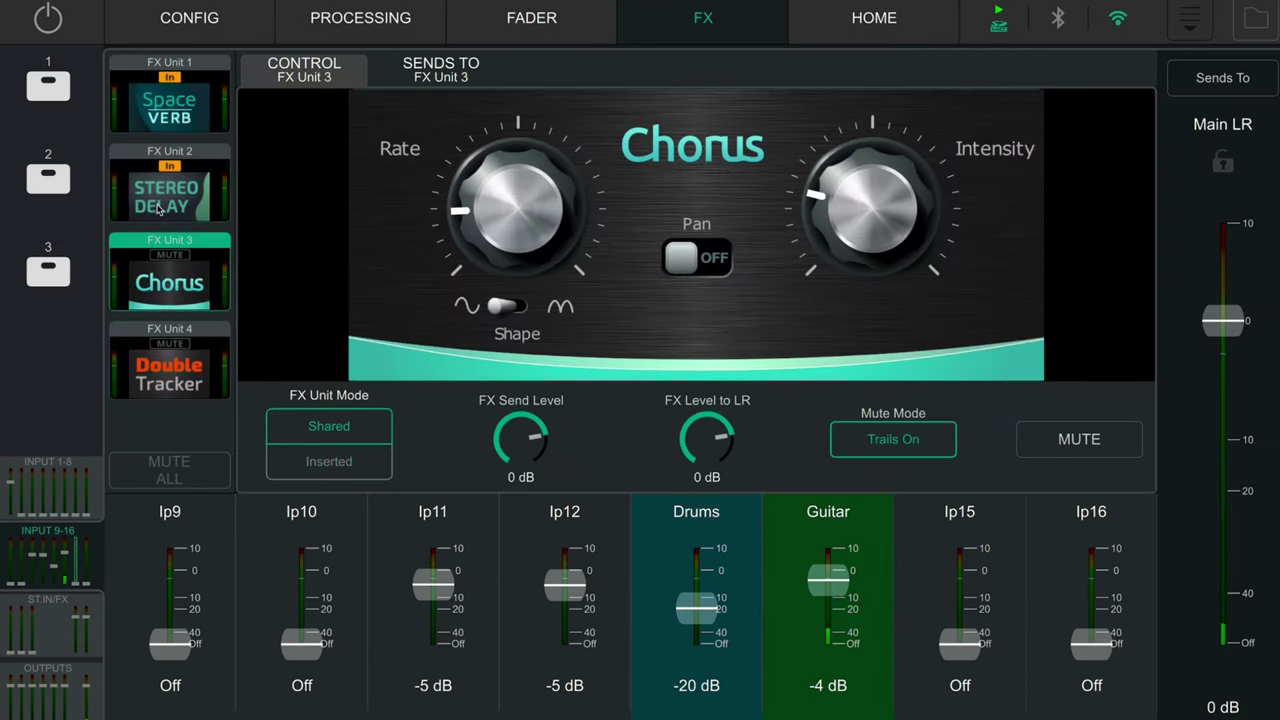
left_click(157, 208)
left_click(169, 100)
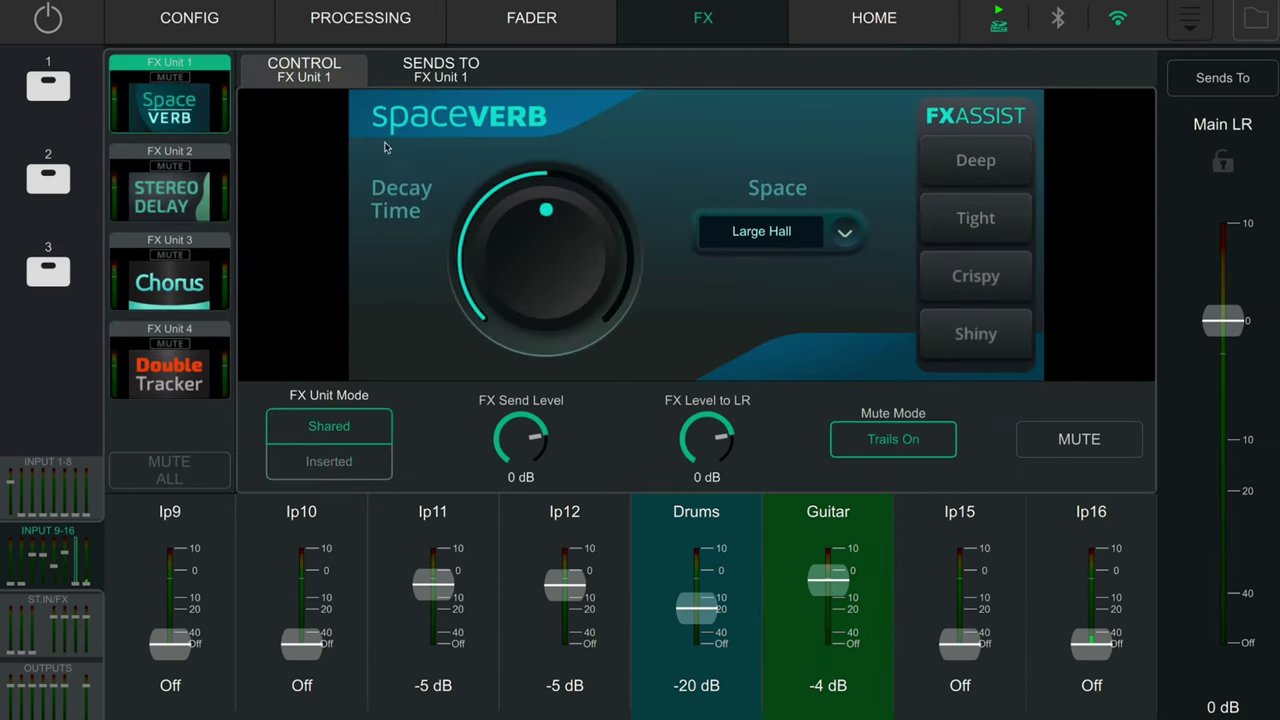
left_click(436, 72)
- Set FX Unit 1 input sends: Vox -6.1 dB, Bass -10.4 dB, Drums -17.5 dB, Ip6 -12.3 dB
left_click_drag(401, 165, 690, 167)
left_click_drag(813, 168, 923, 167)
left_click_drag(805, 288, 612, 288)
- Lower the Ip11 and Ip12 sends and set String to -1.5 dB and Ip7 to 2.5 dB into FX Unit 1
left_click_drag(600, 288, 482, 288)
left_click_drag(730, 175, 760, 165)
left_click_drag(798, 165, 1100, 165)
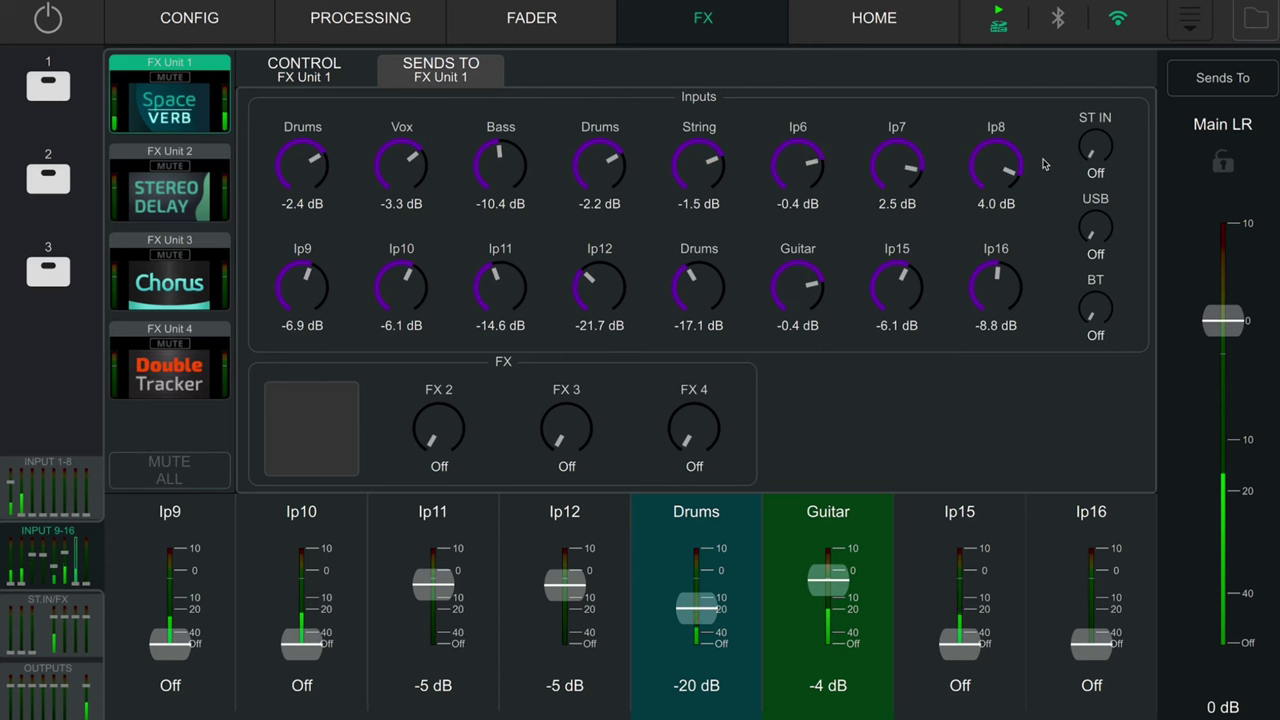
- Feed FX 1 into FX Unit 2 at 2.8 dB and set the Vox send to -20.4 dB
left_click(173, 186)
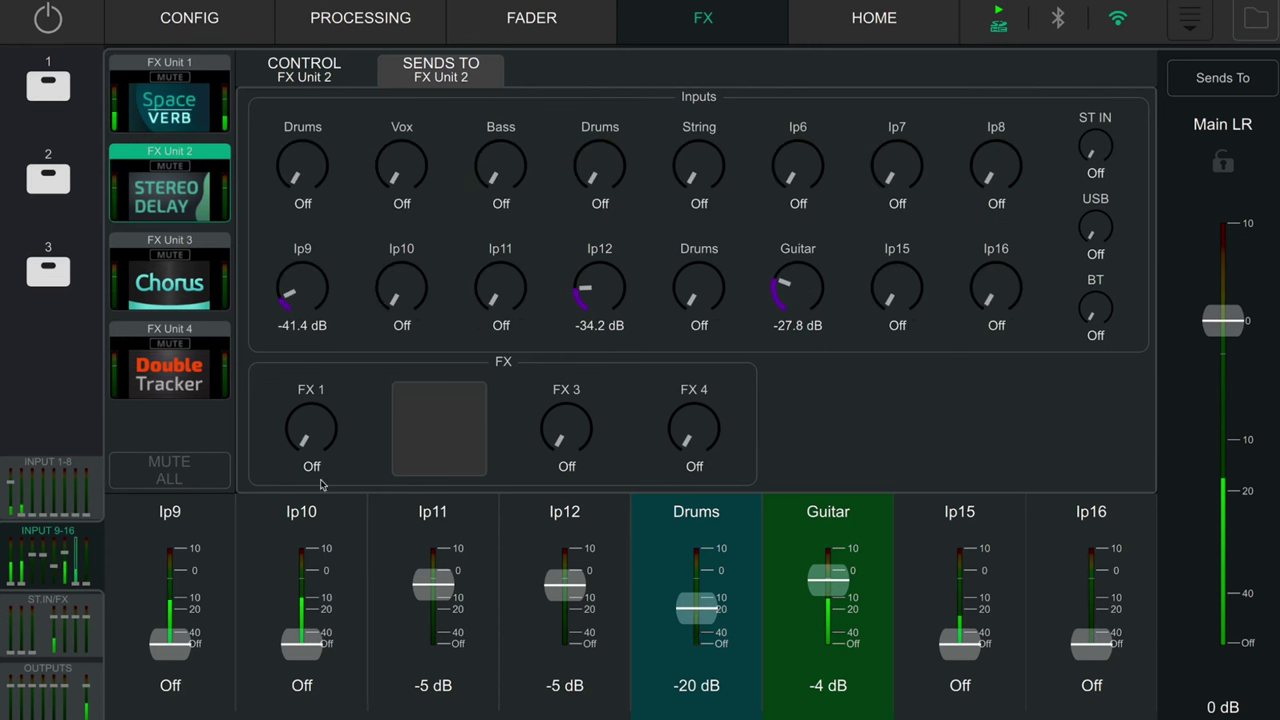
left_click_drag(321, 482, 510, 433)
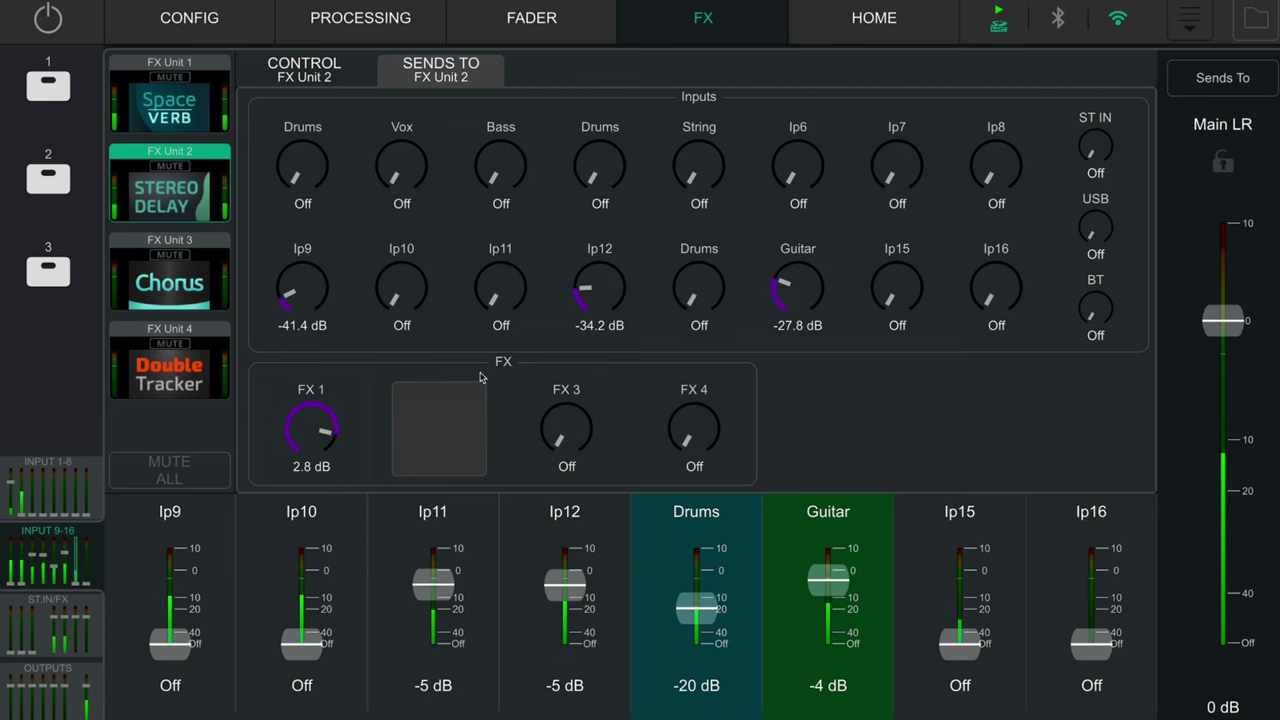
left_click_drag(408, 163, 488, 170)
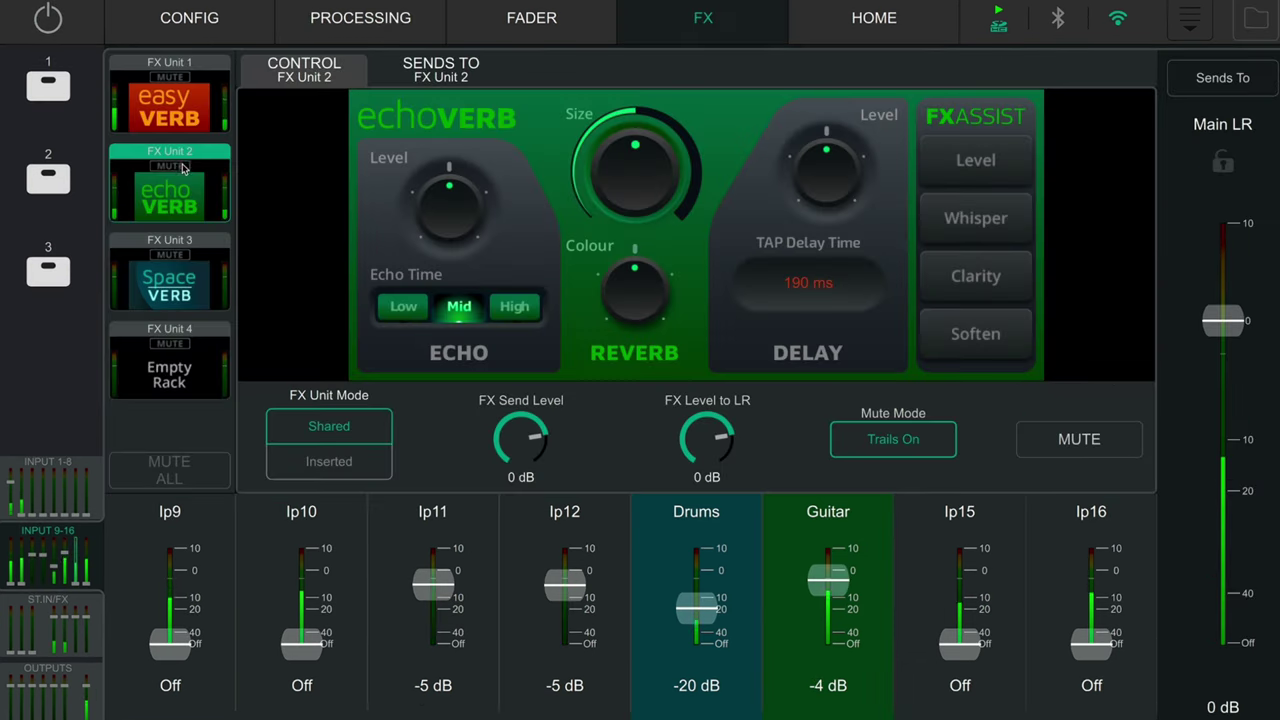
- Step through the reverb, delay and modulation FX units, ending on FX Unit 4's Phaser controls
left_click(168, 104)
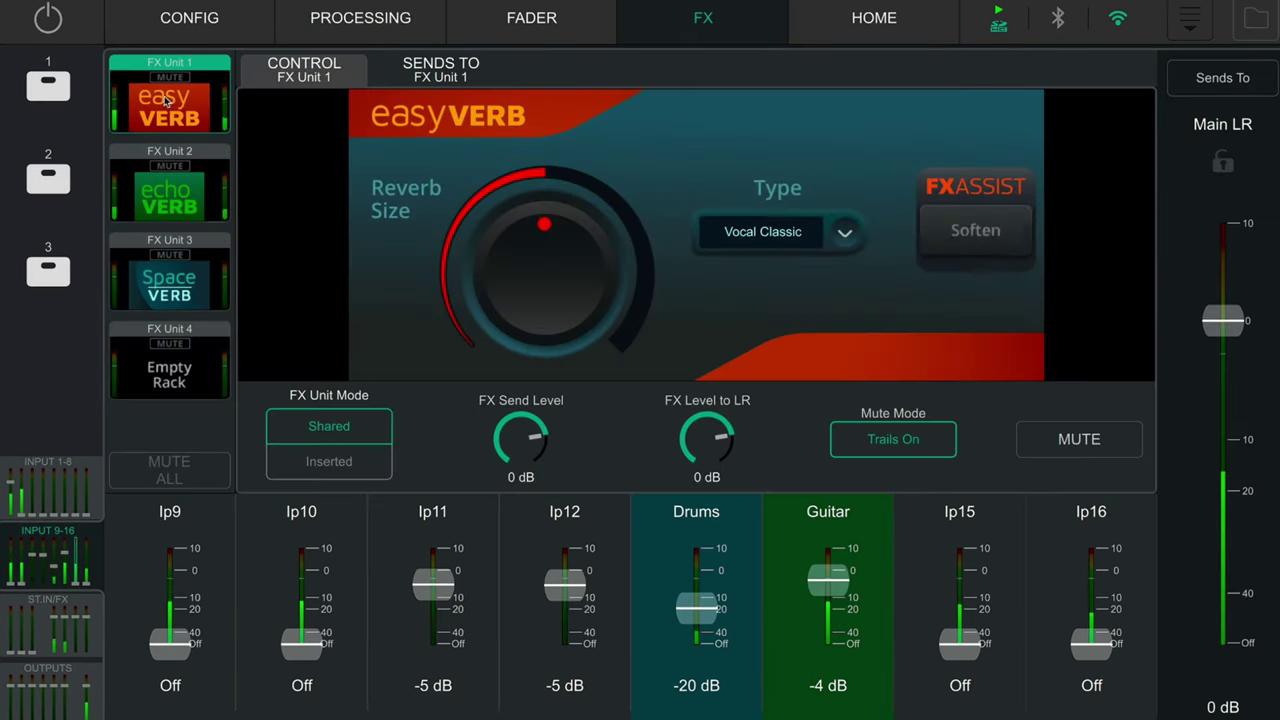
left_click(172, 198)
left_click(168, 280)
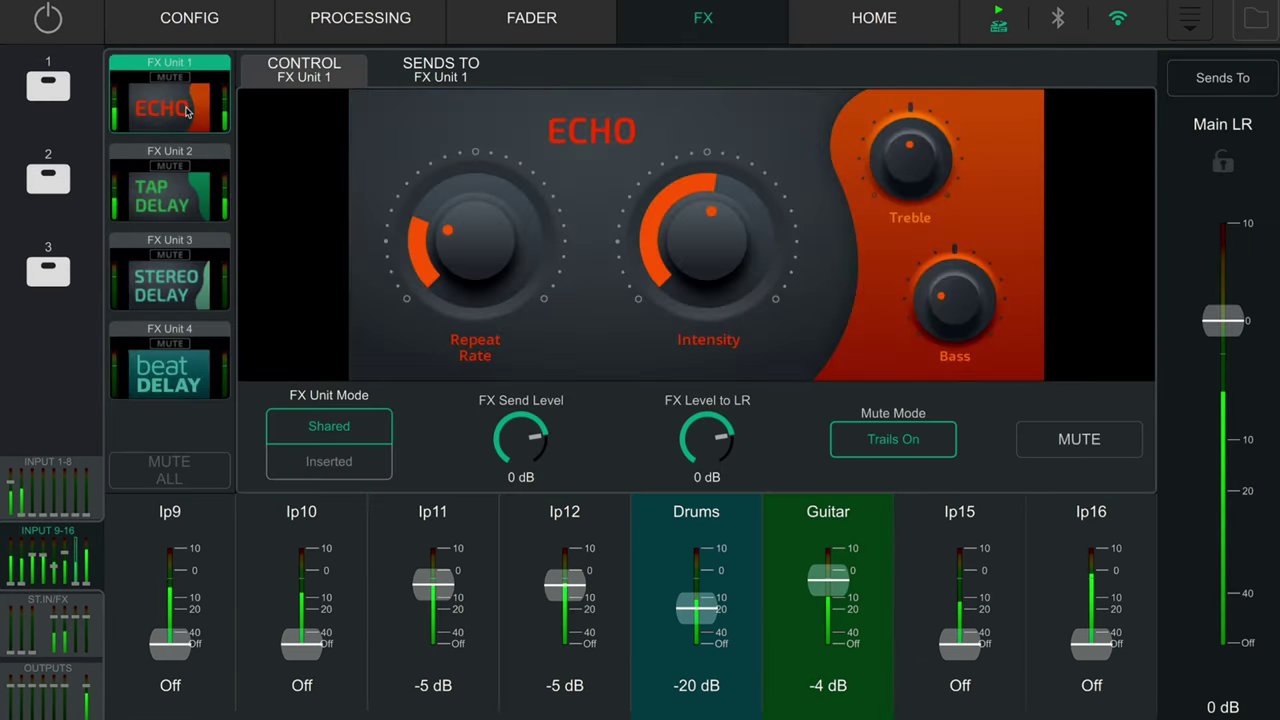
left_click(207, 190)
left_click(207, 278)
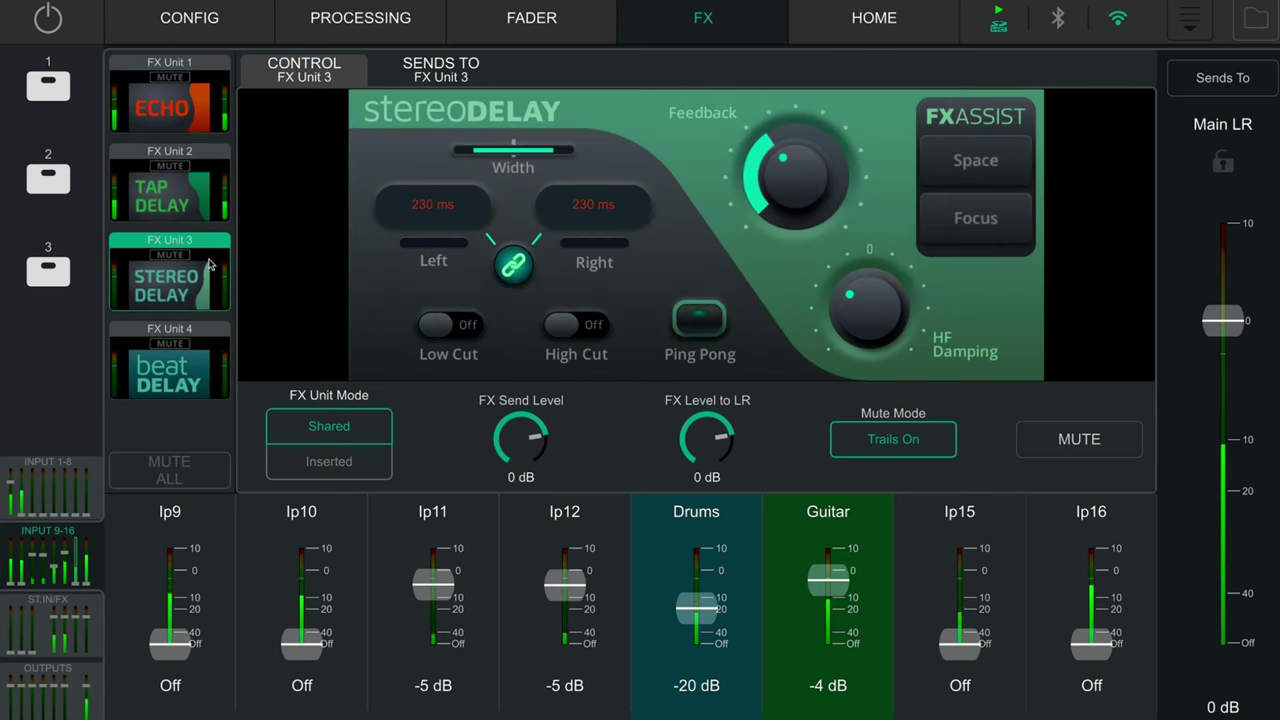
left_click(210, 360)
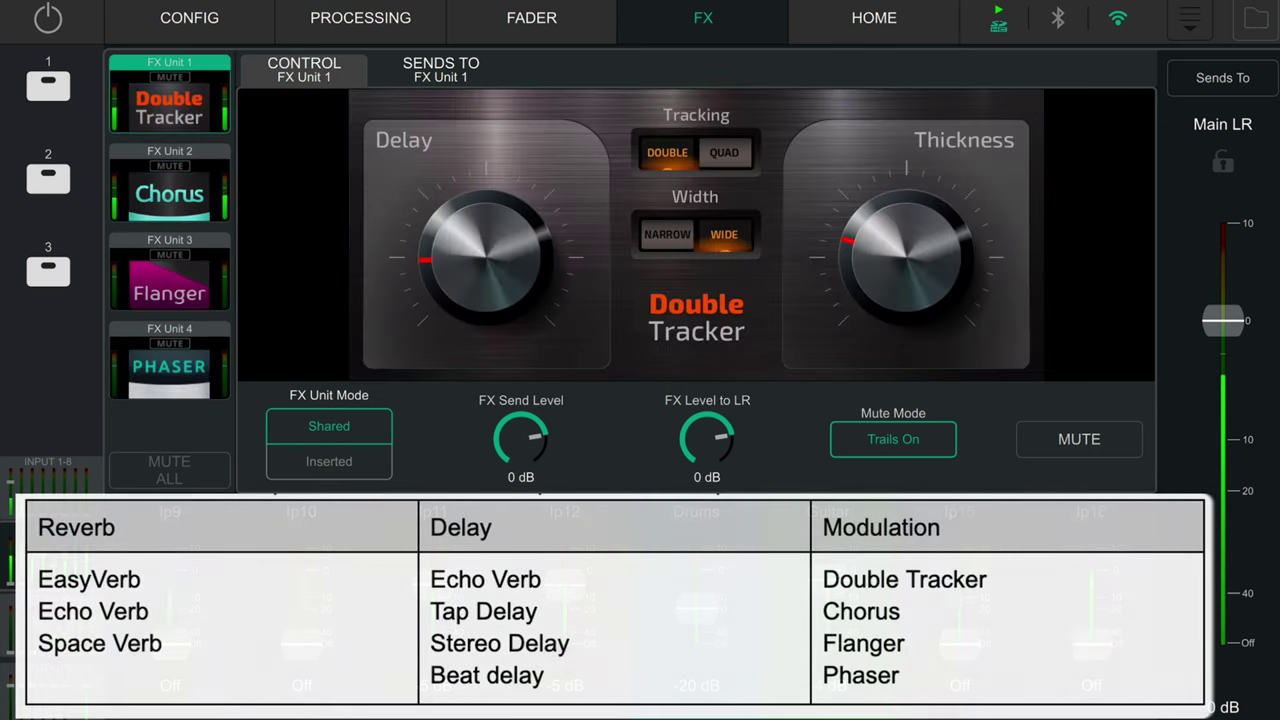
left_click(196, 196)
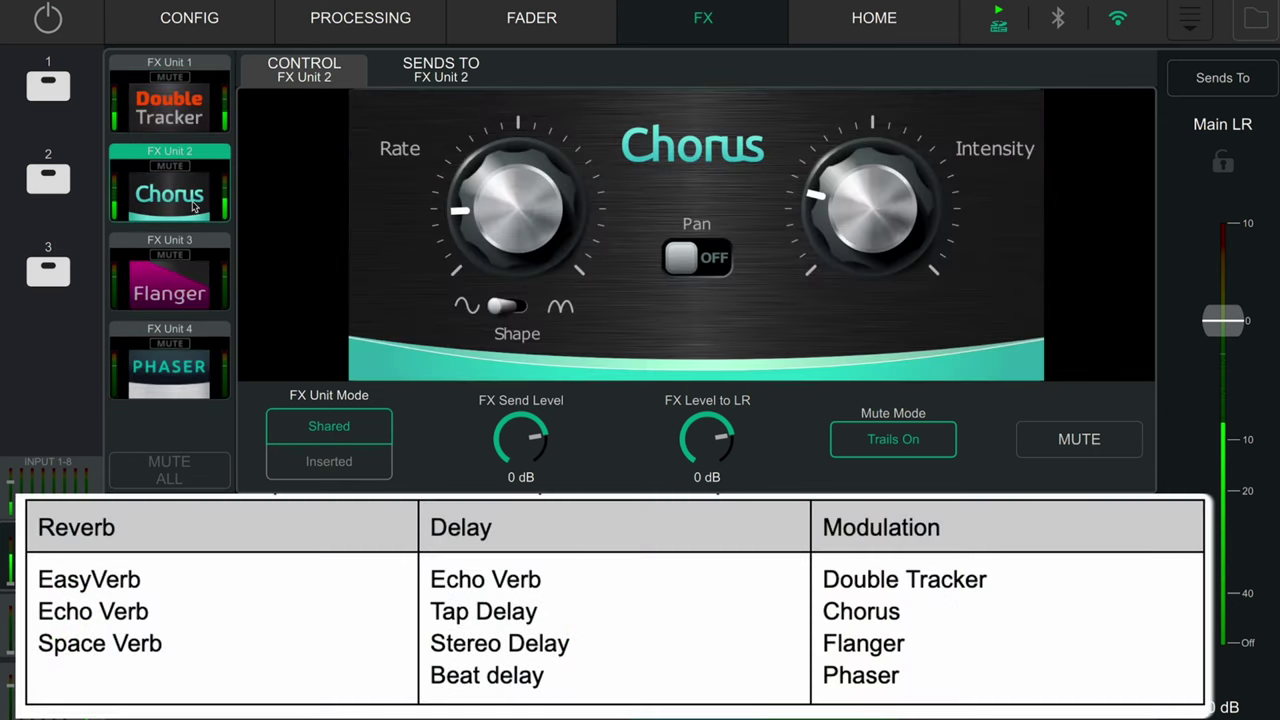
left_click(201, 288)
left_click(210, 368)
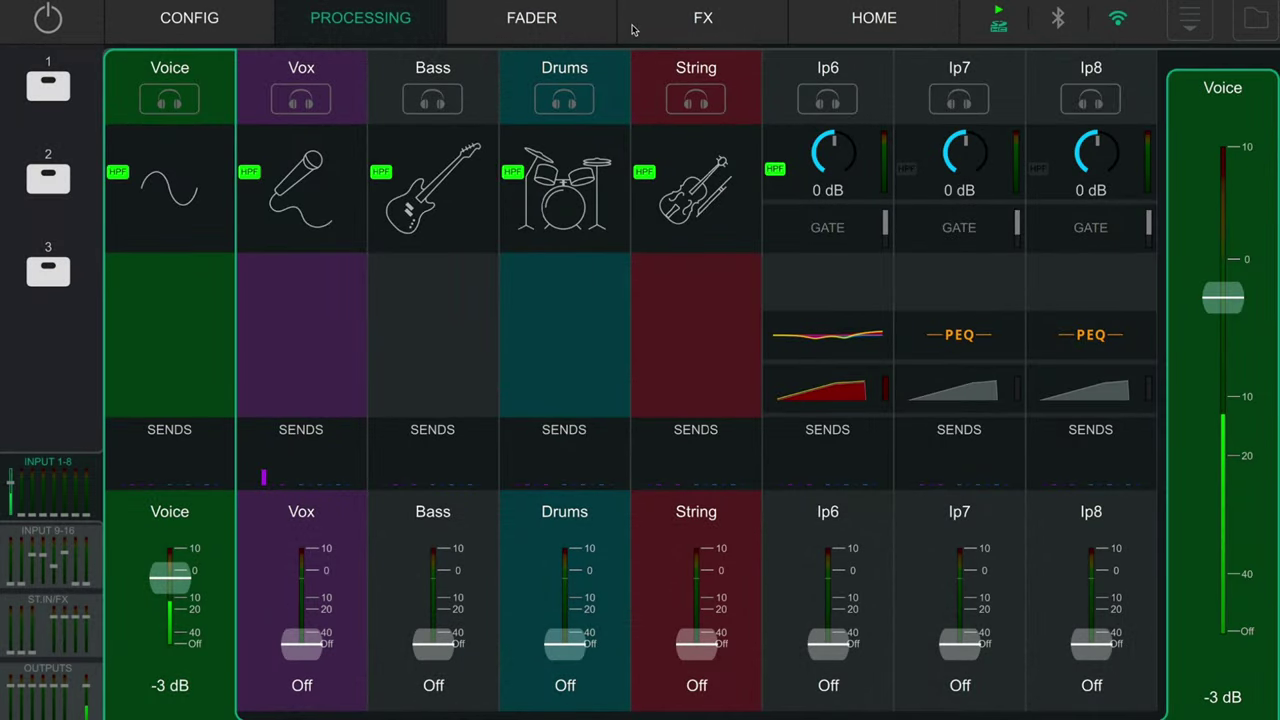
- Recall the factory Vocal quick channel onto Input 1 and open Vox's Vocal tone shaper
left_click(538, 24)
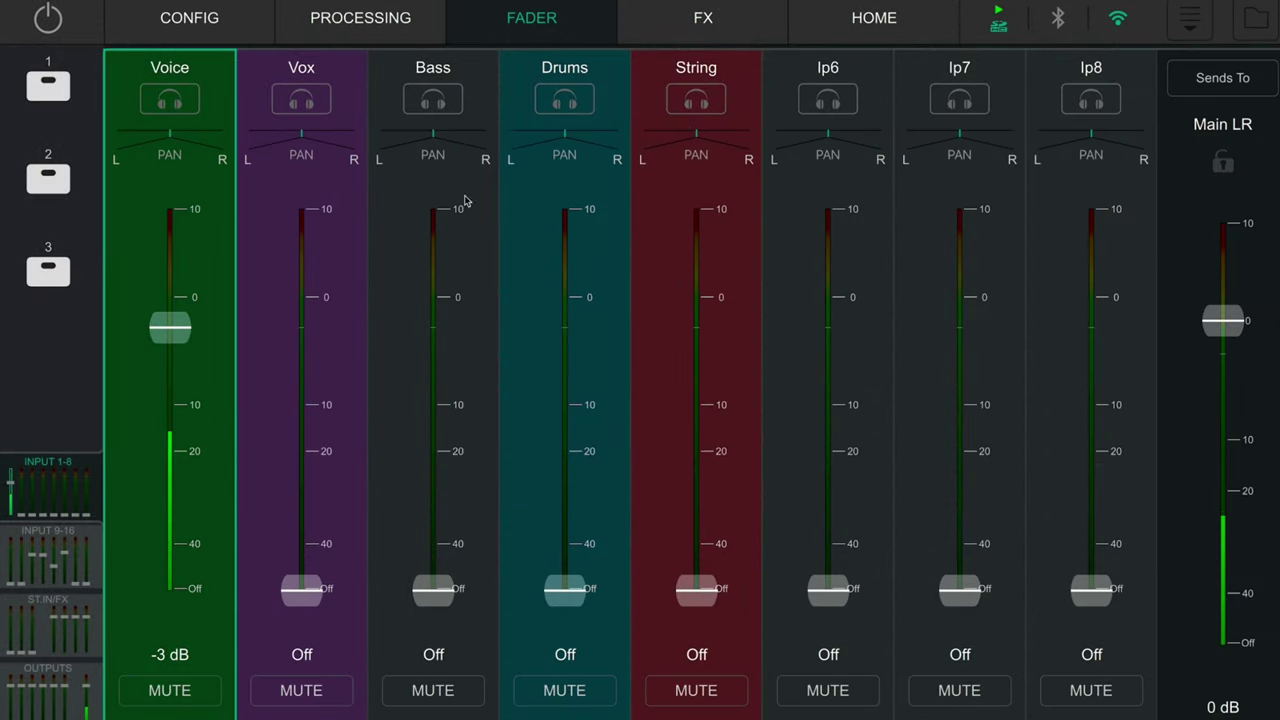
left_click(246, 29)
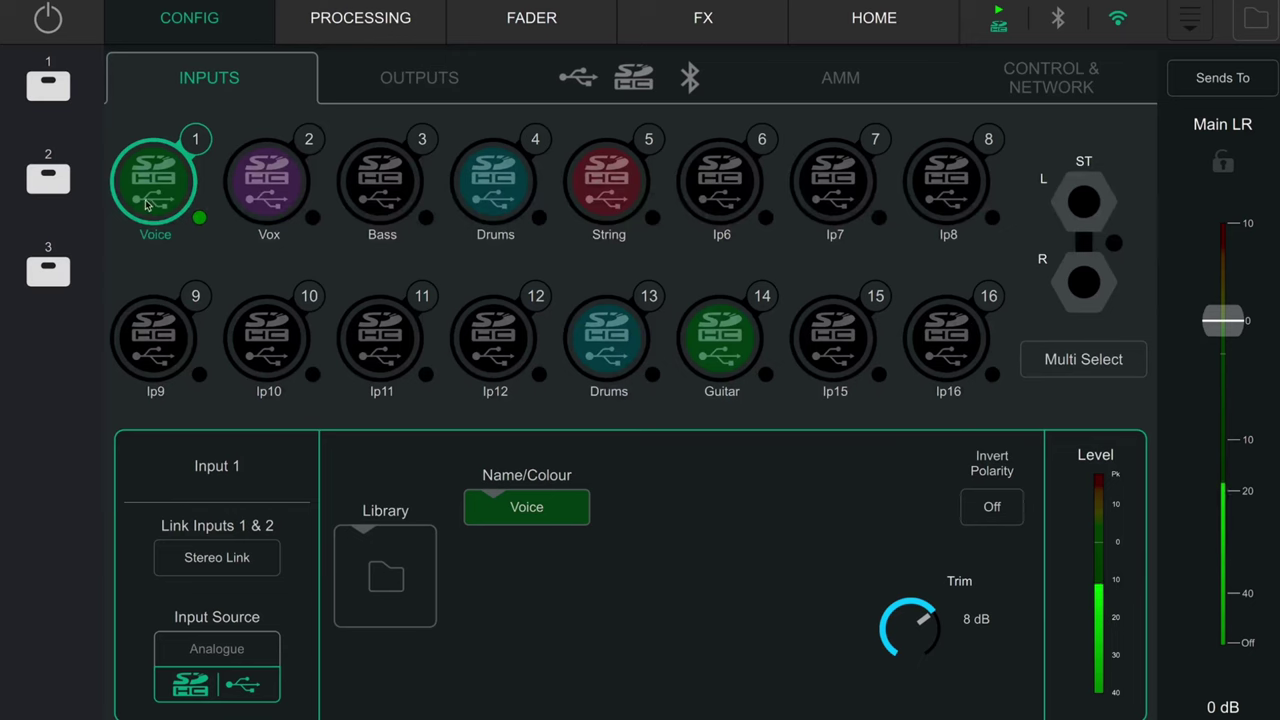
left_click(371, 563)
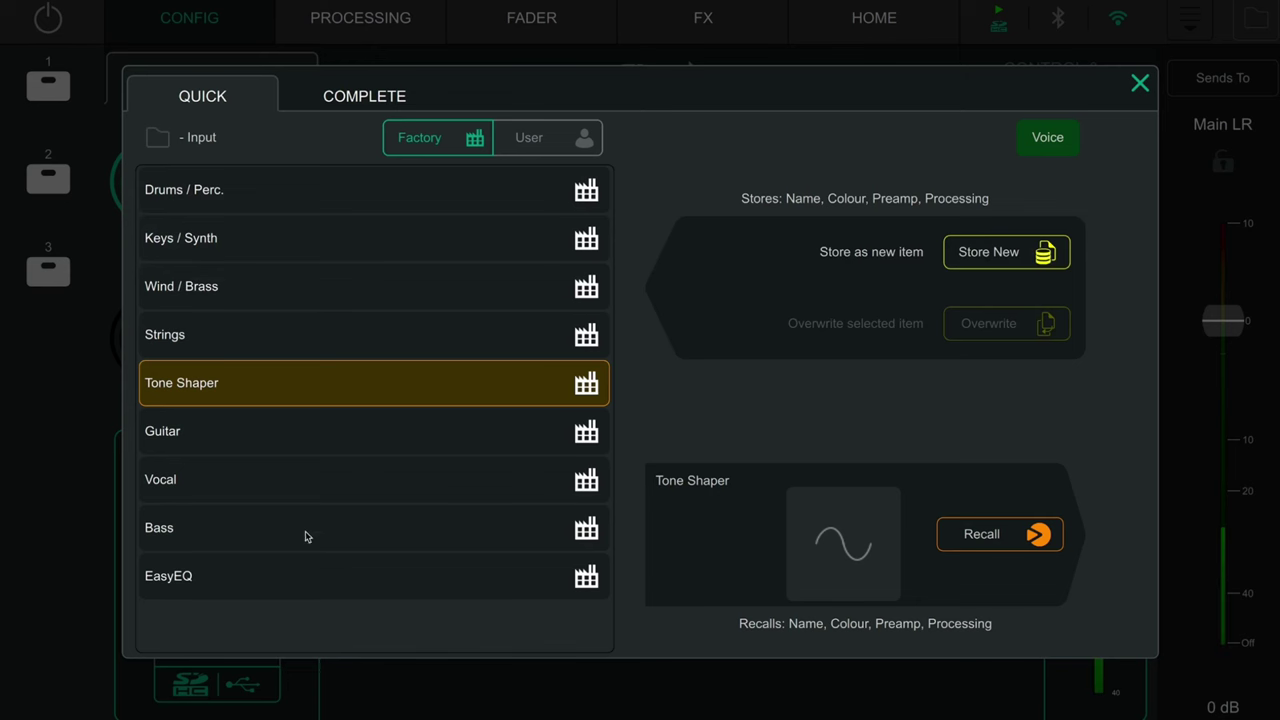
left_click(254, 494)
left_click(997, 540)
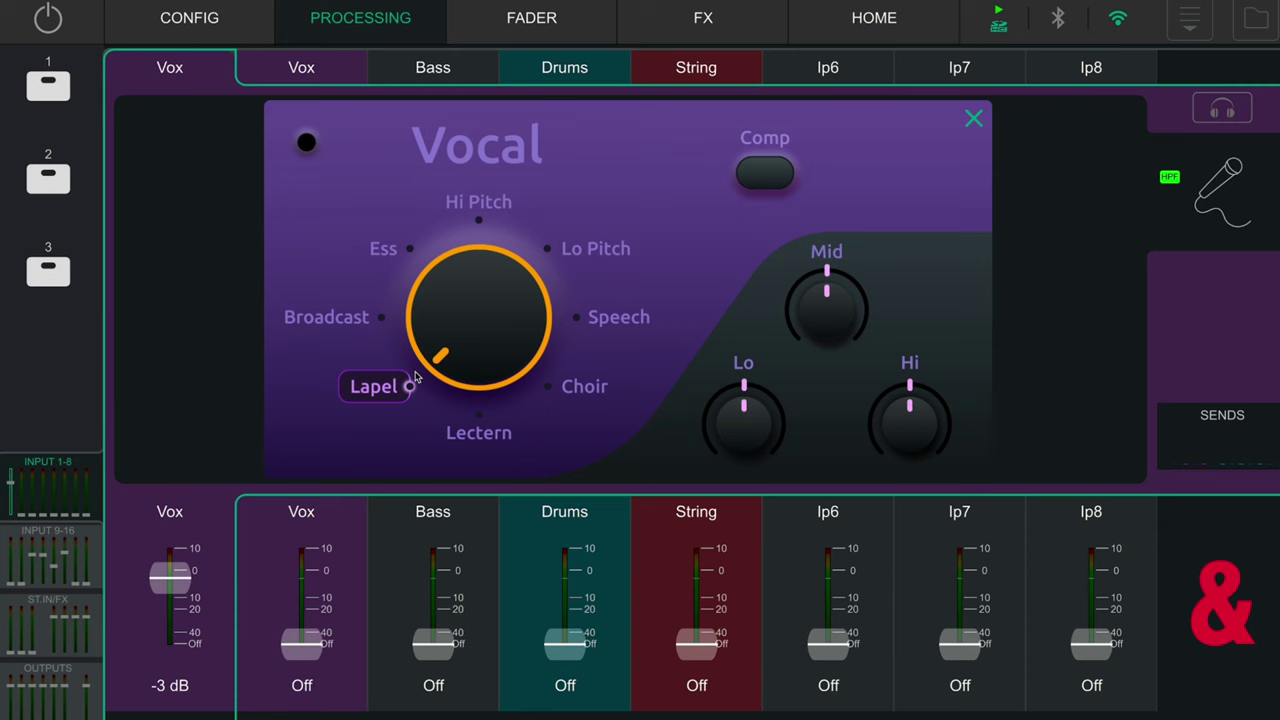
left_click(381, 325)
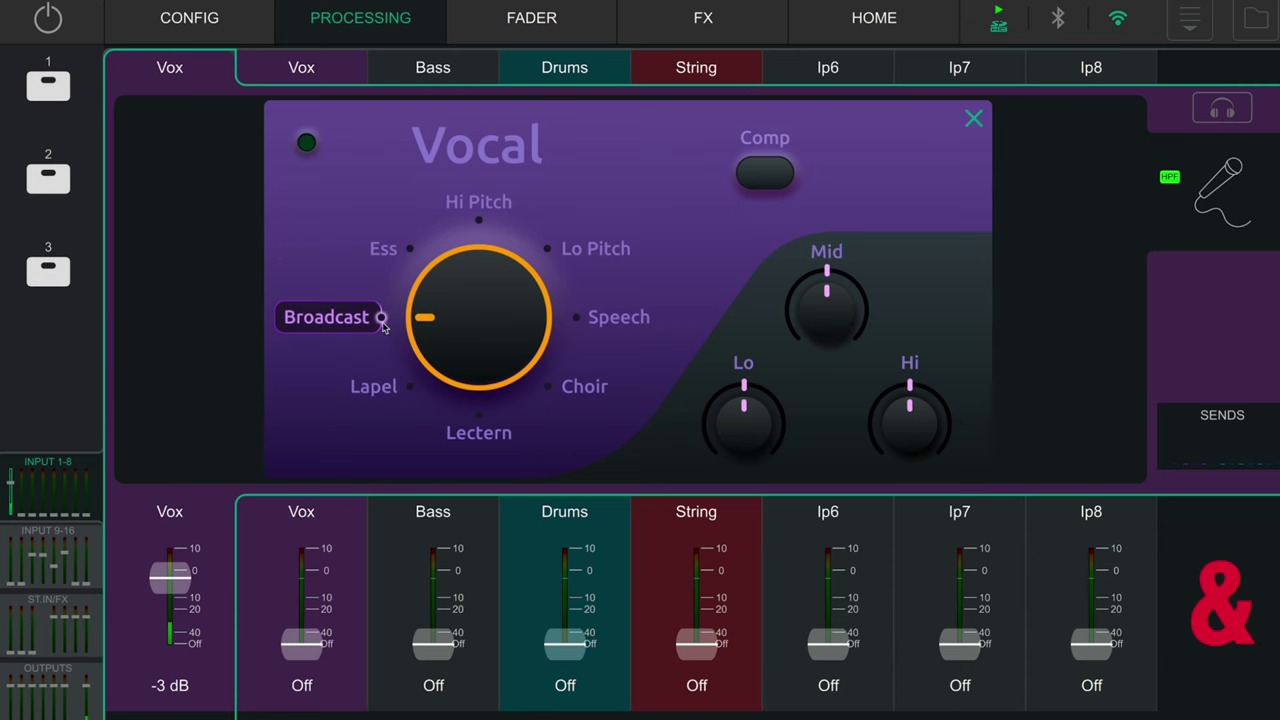
- Set the Vox voicing to Speech and switch on the built-in compression
left_click(409, 249)
left_click_drag(449, 274, 579, 304)
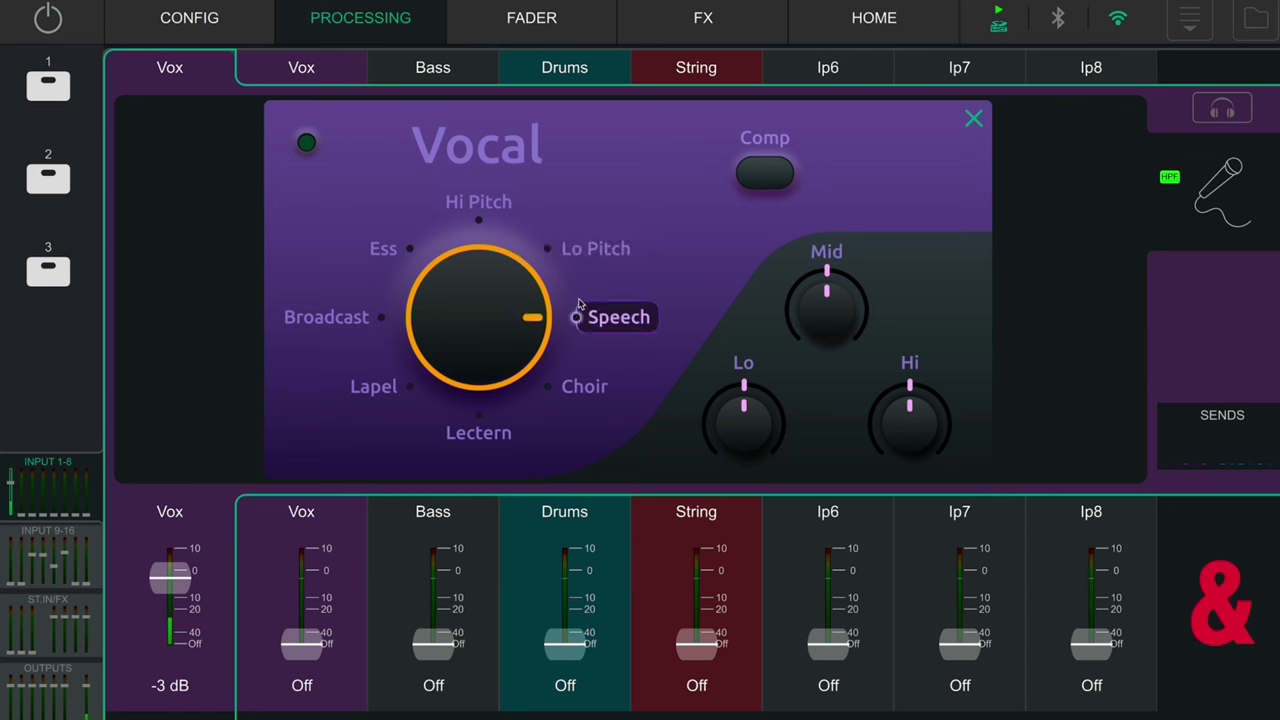
left_click(479, 222)
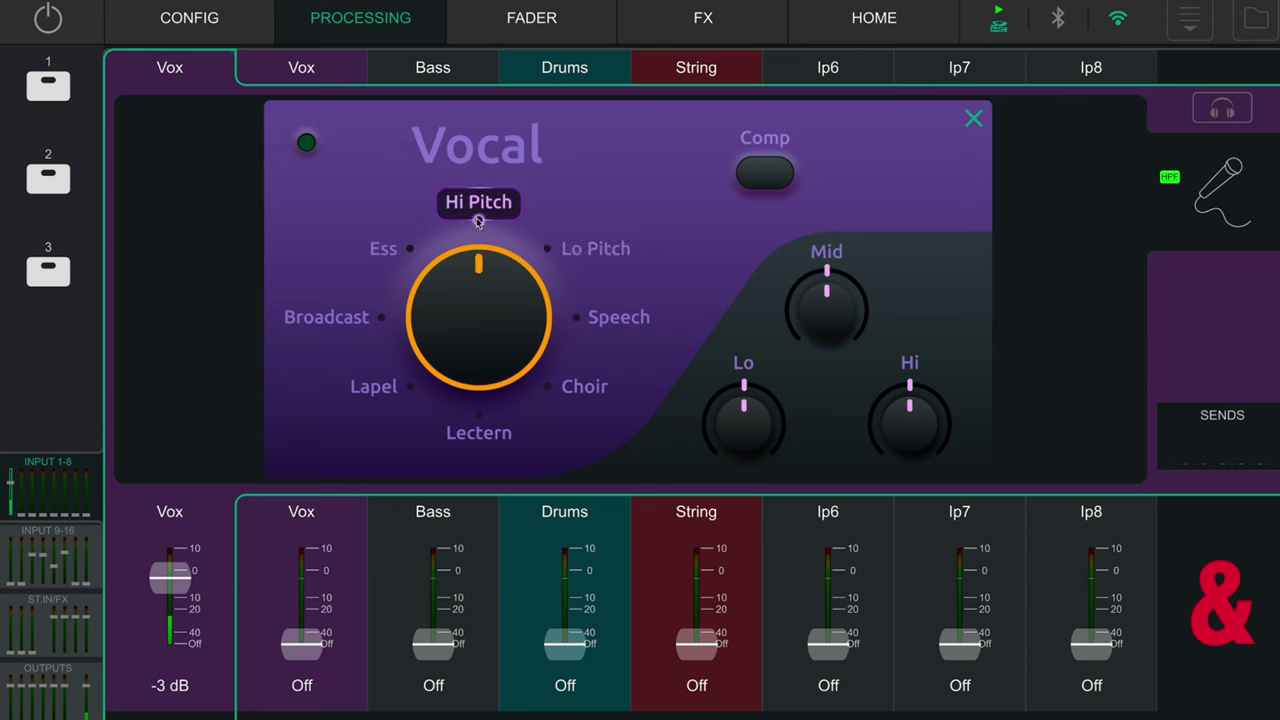
left_click(578, 336)
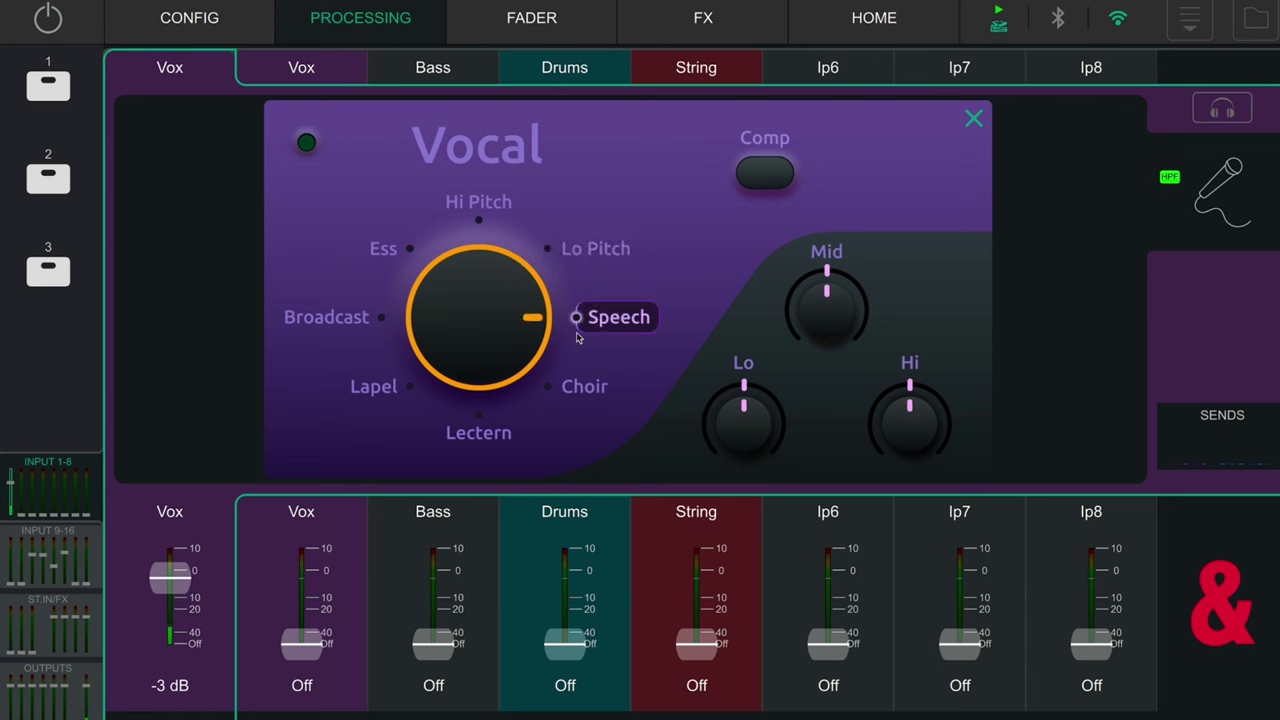
left_click(772, 178)
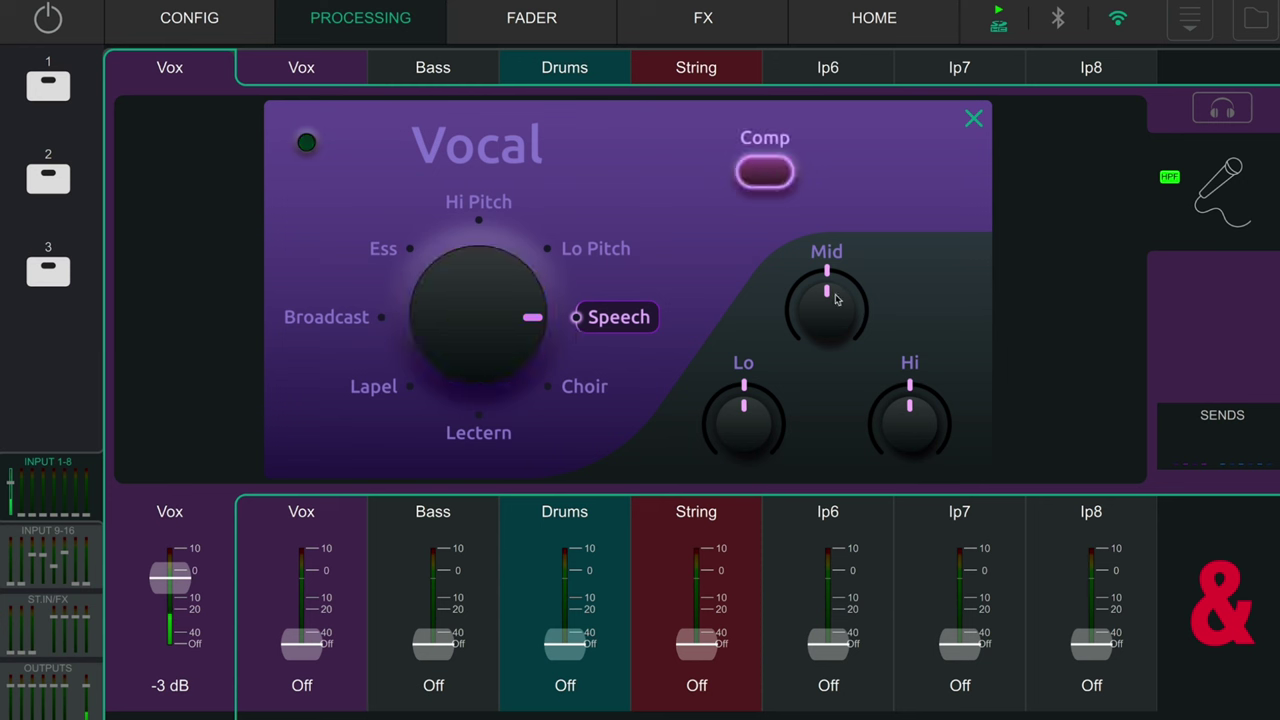
- Turn up the Vox Mid and Hi tone controls
left_click_drag(835, 298, 829, 323)
left_click(908, 405)
left_click_drag(907, 363, 901, 341)
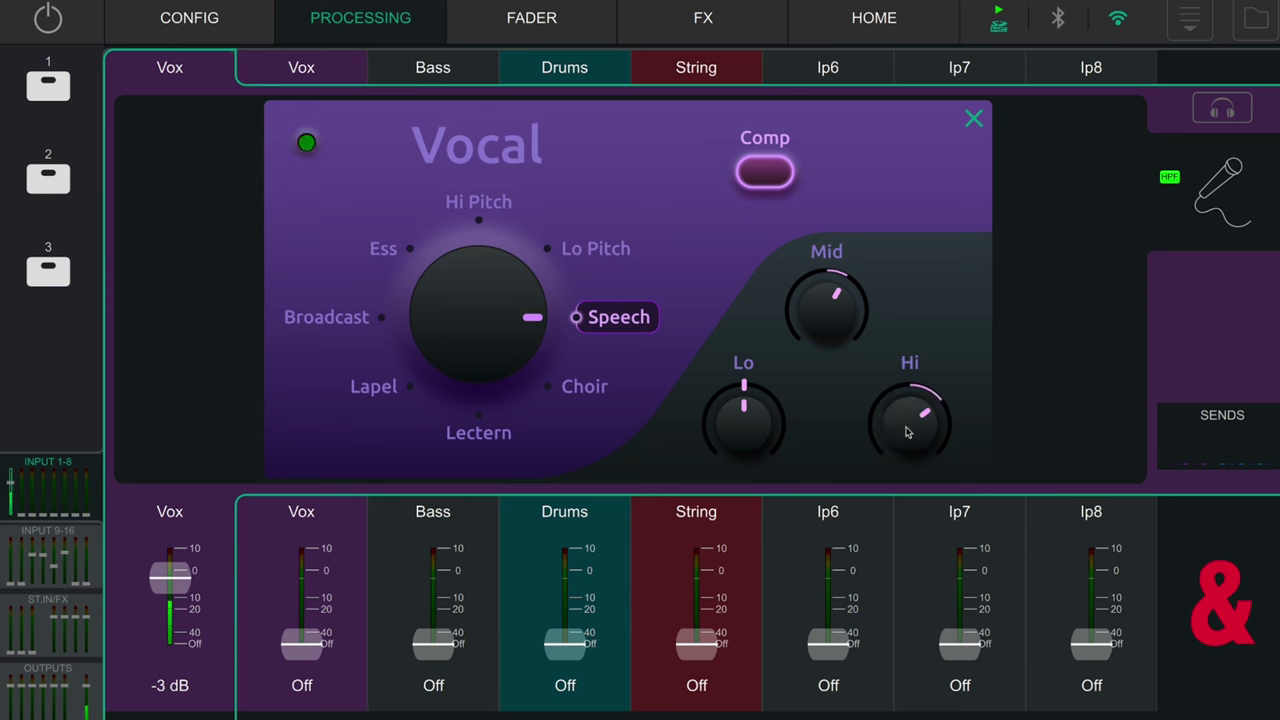
left_click_drag(908, 432, 905, 420)
left_click_drag(828, 316, 827, 288)
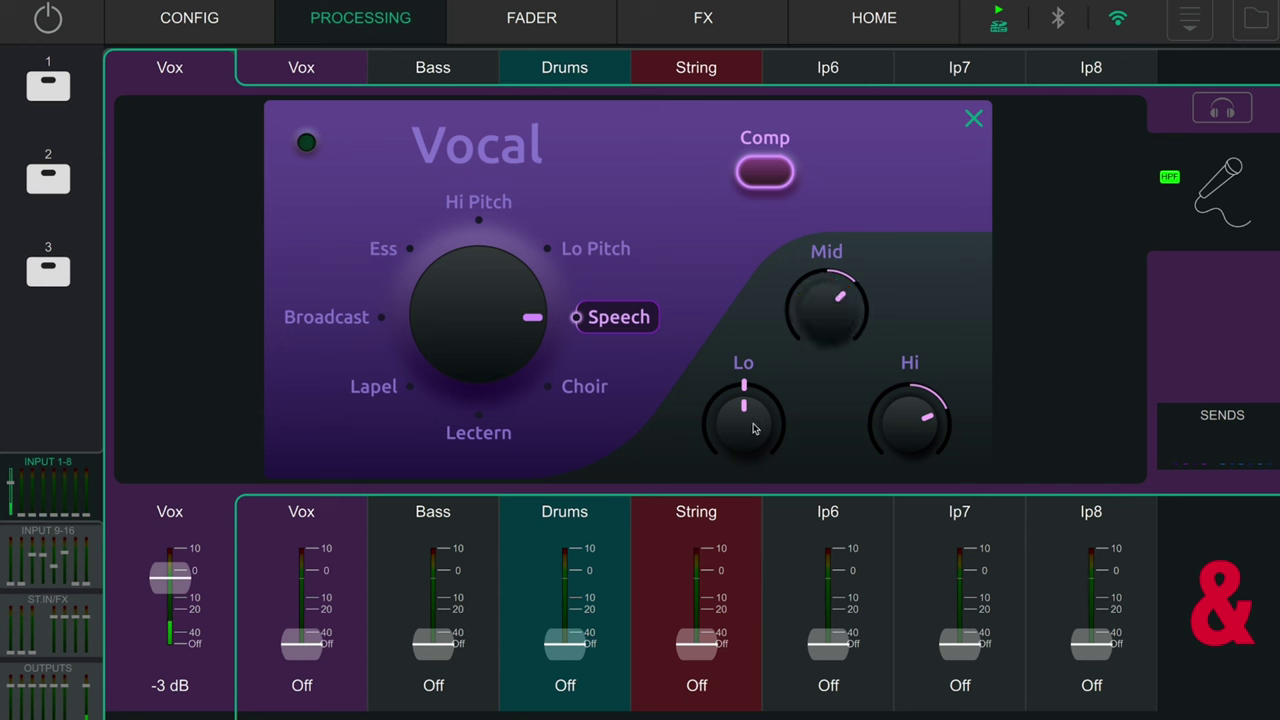
left_click(832, 296)
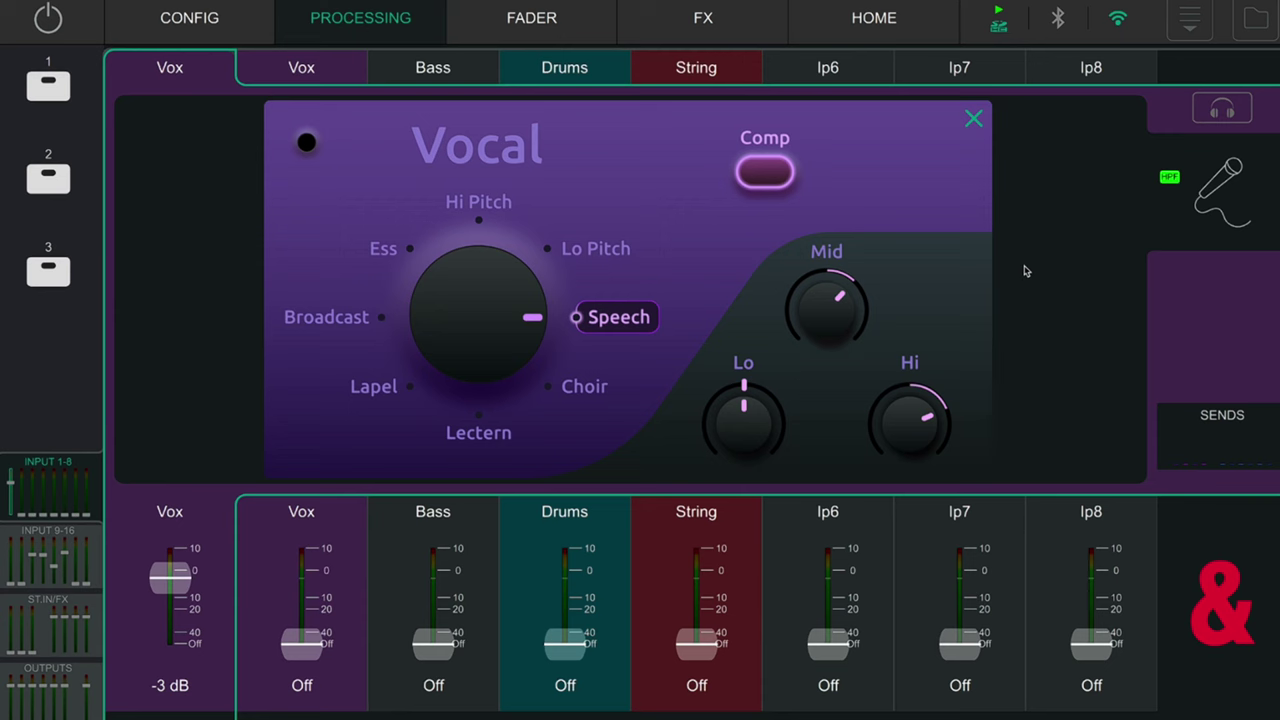
- Convert Vox to a complete channel and reset all its processing to defaults
left_click(1196, 24)
left_click(1205, 290)
left_click(578, 461)
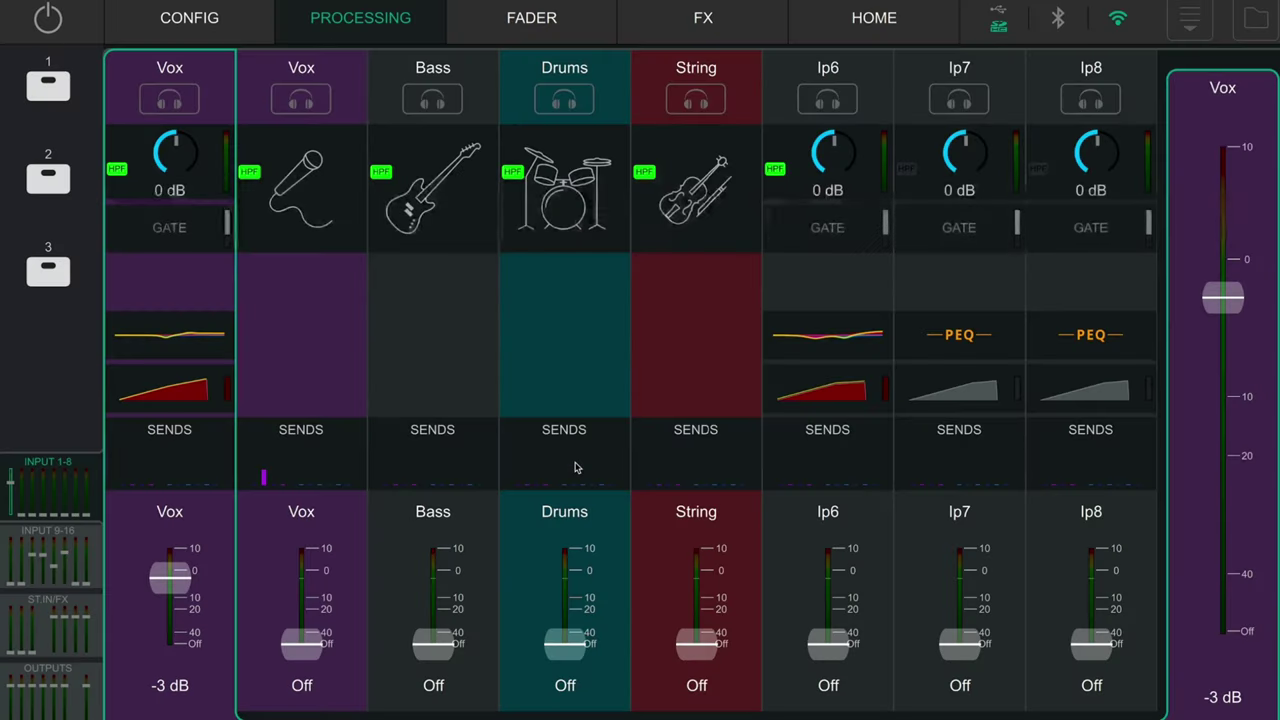
left_click(172, 344)
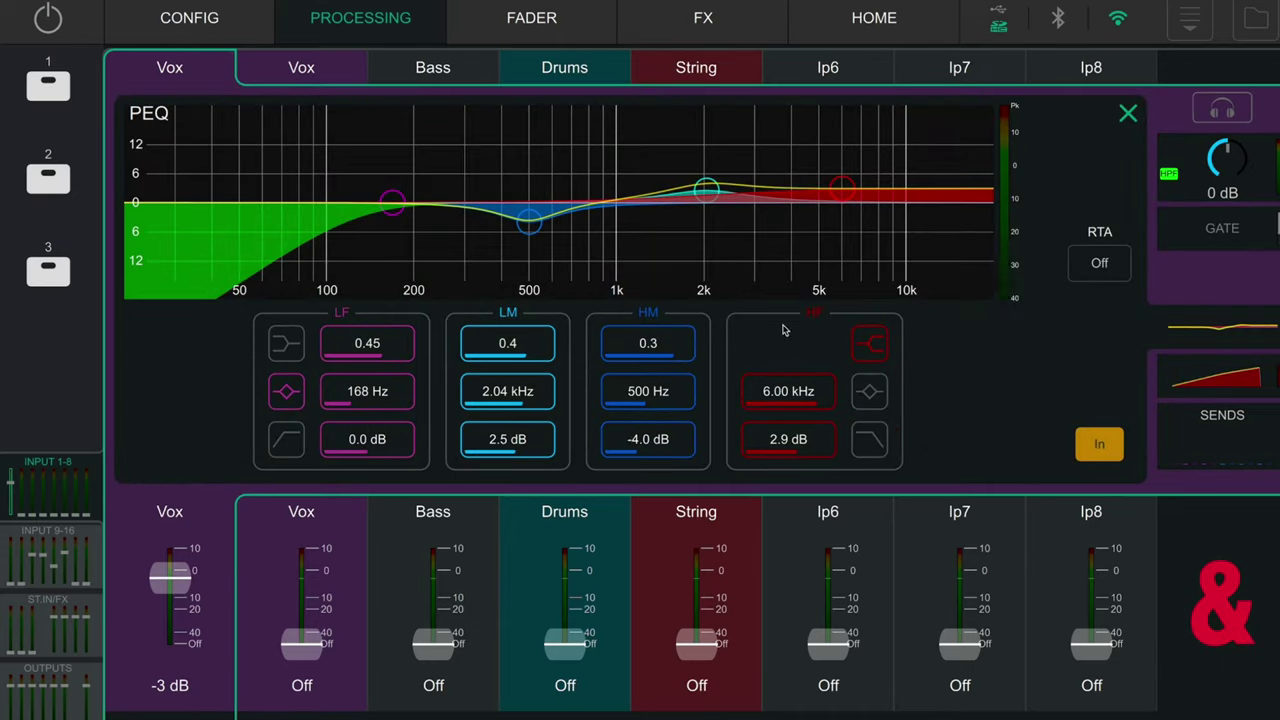
left_click(1190, 110)
left_click(1190, 18)
left_click(1222, 177)
left_click(170, 600)
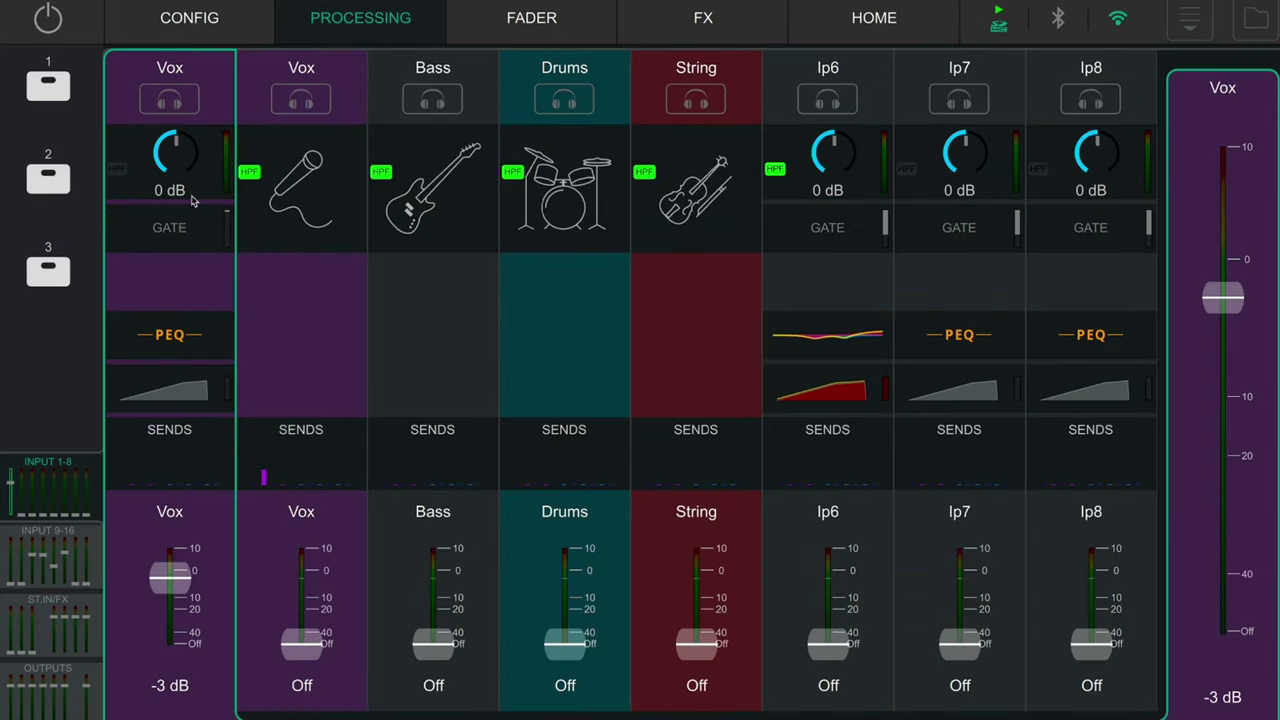
- Switch in the Vox high-pass filter at 103 Hz
left_click(193, 201)
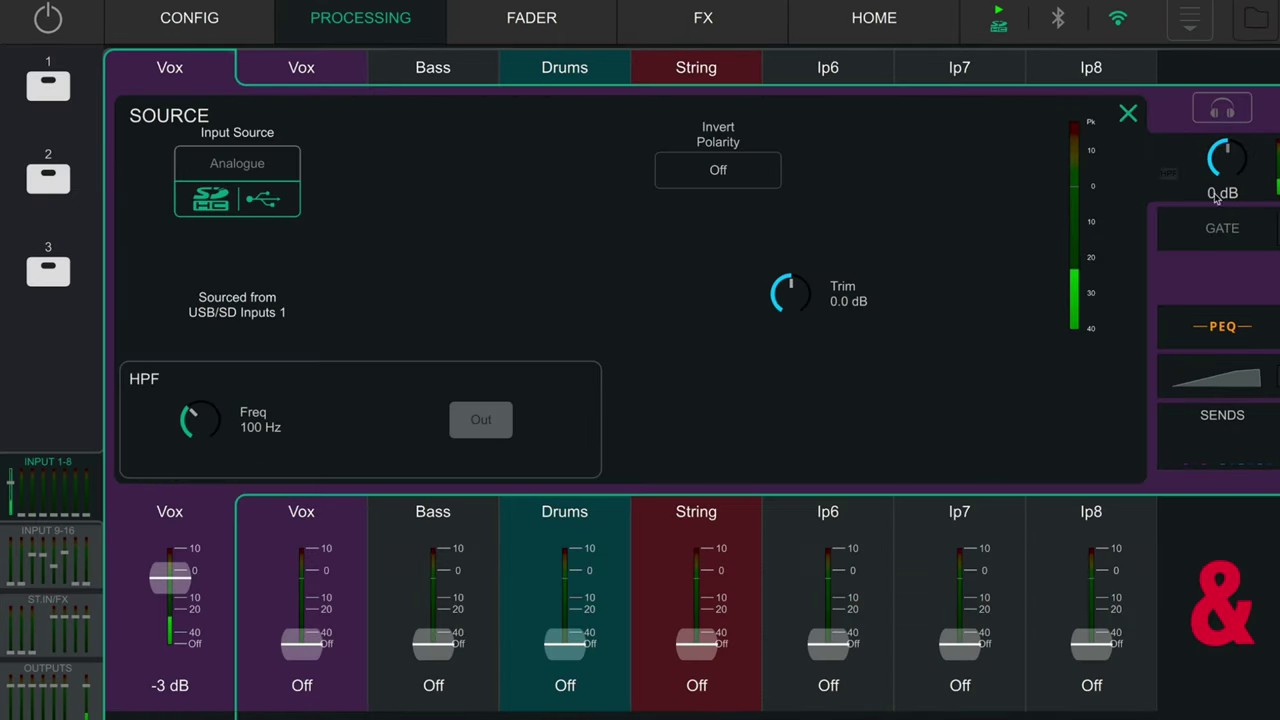
left_click(508, 422)
left_click_drag(209, 430, 210, 428)
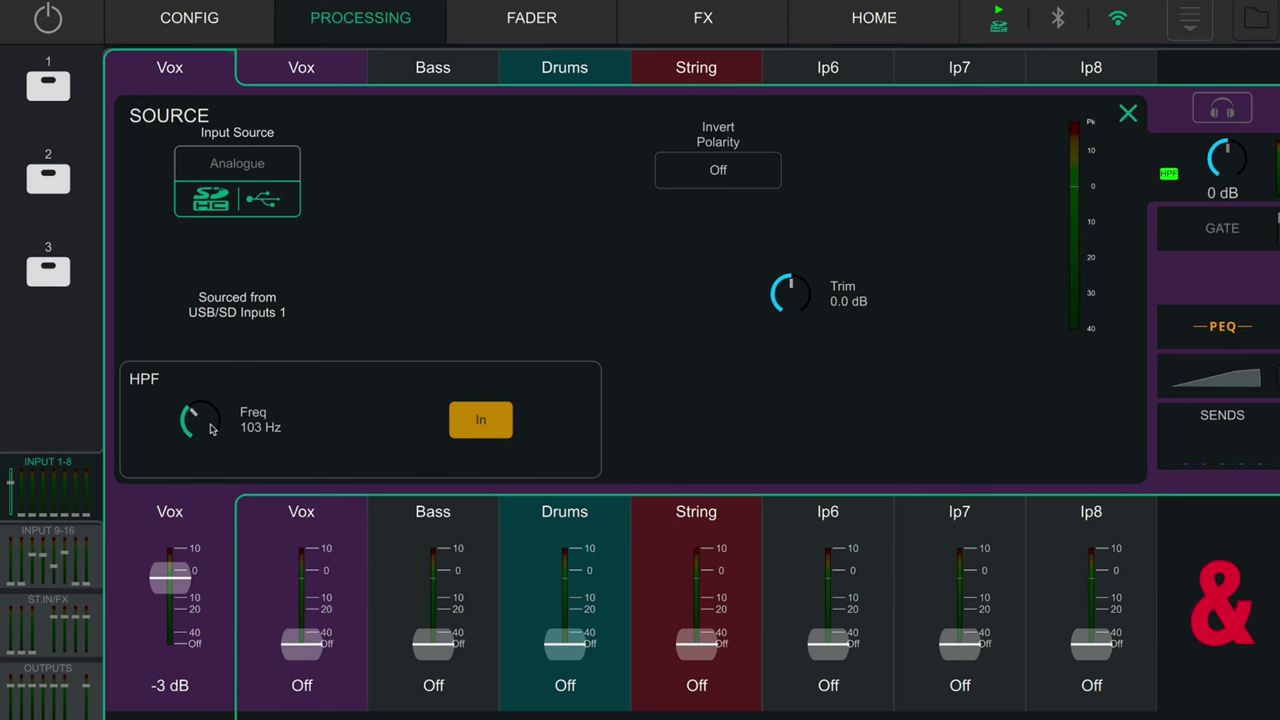
- Cut the Vox low-mids by 4.1 dB at 311 Hz with a narrower band
left_click(1212, 324)
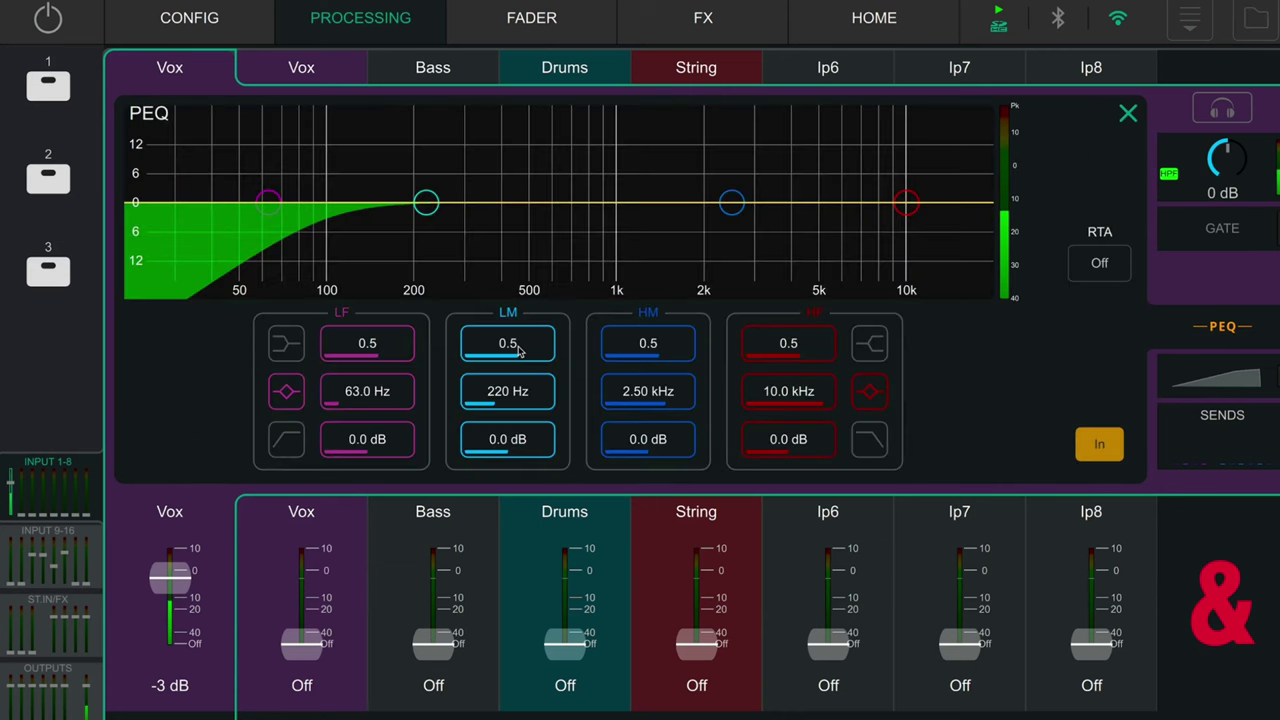
left_click_drag(428, 207, 465, 227)
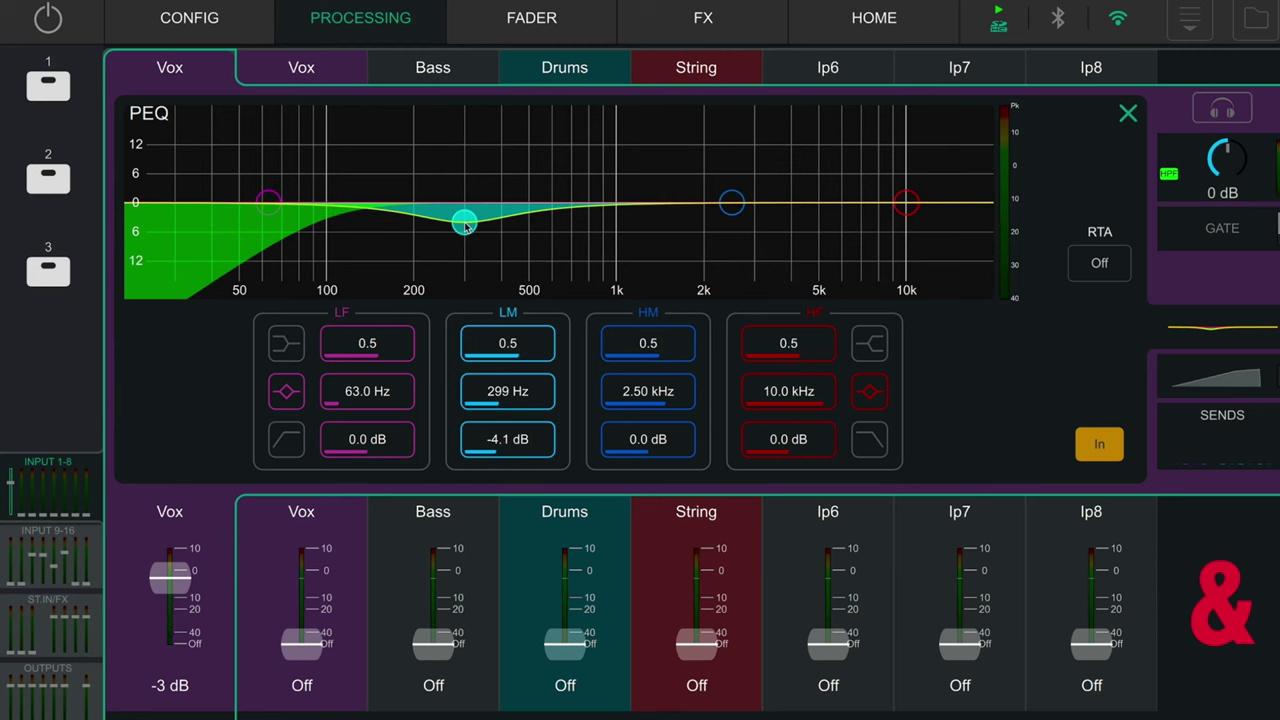
left_click_drag(508, 343, 563, 349)
left_click_drag(466, 220, 471, 221)
- Boost the Vox upper mids near 2.05 kHz and make the 6.04 kHz band a high shelf
left_click_drag(732, 204, 706, 181)
left_click_drag(905, 203, 926, 160)
left_click(869, 343)
left_click(1205, 378)
- Switch the Vox compressor in with 862 µs attack, shorter release, peak detection, soft knee, -15.9 dB threshold
left_click_drag(200, 350, 168, 348)
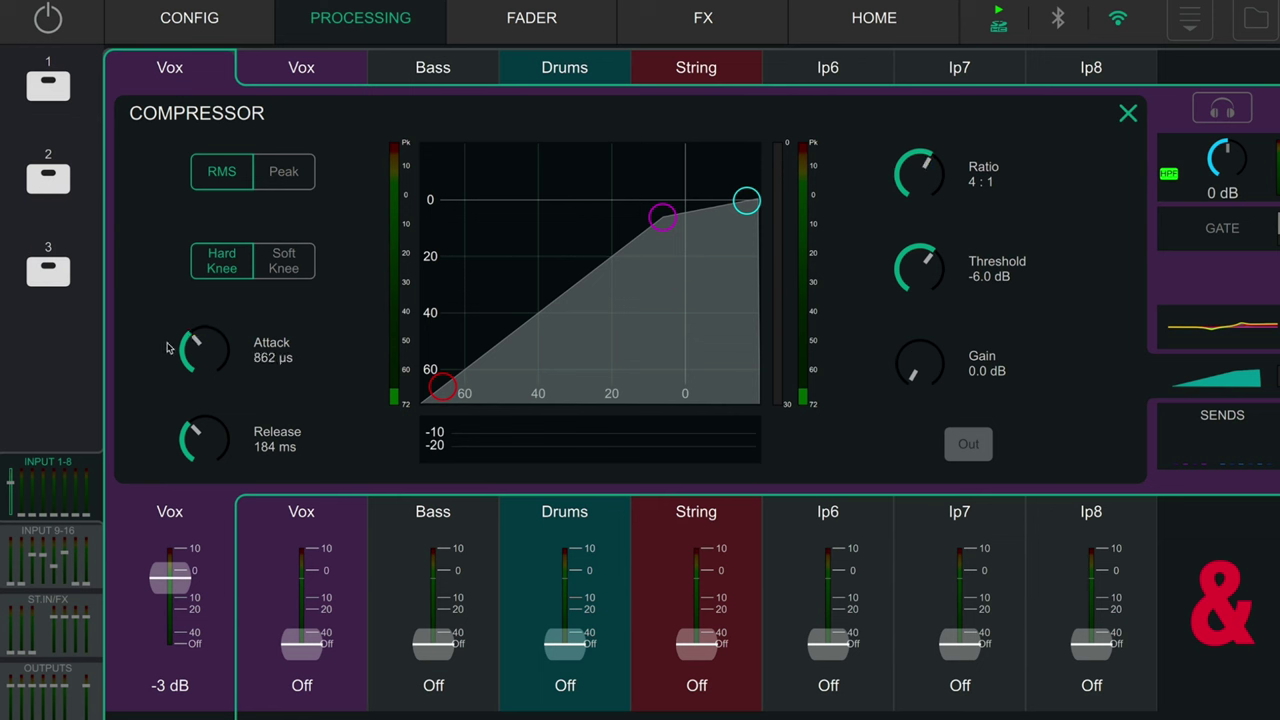
left_click(968, 444)
left_click_drag(918, 365, 918, 347)
left_click_drag(203, 440, 183, 442)
left_click(286, 175)
left_click(295, 262)
left_click_drag(662, 217, 629, 254)
left_click(1235, 322)
- Set compression ratio to 5.3:1 and makeup gain to 9.9 dB, then raise the high-mid EQ boost to 8.3 dB
left_click(1222, 165)
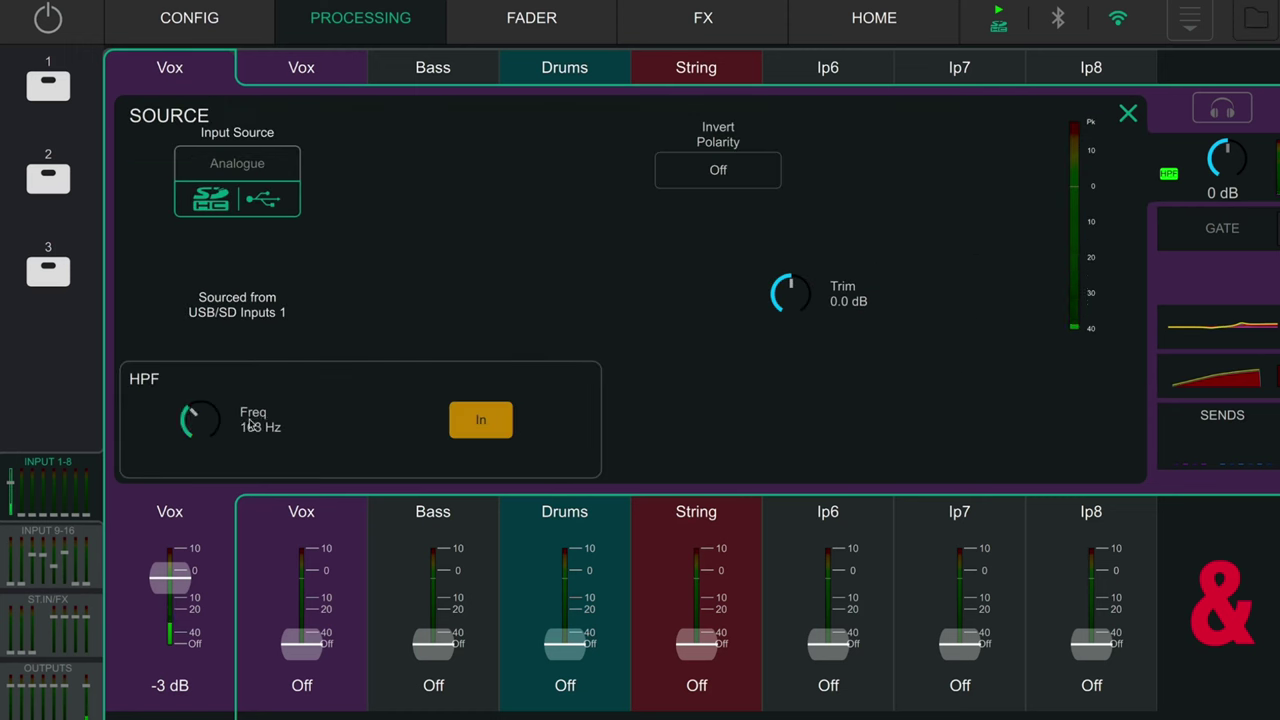
left_click(1235, 322)
left_click(1236, 378)
left_click_drag(918, 174, 973, 172)
left_click_drag(910, 362, 1073, 381)
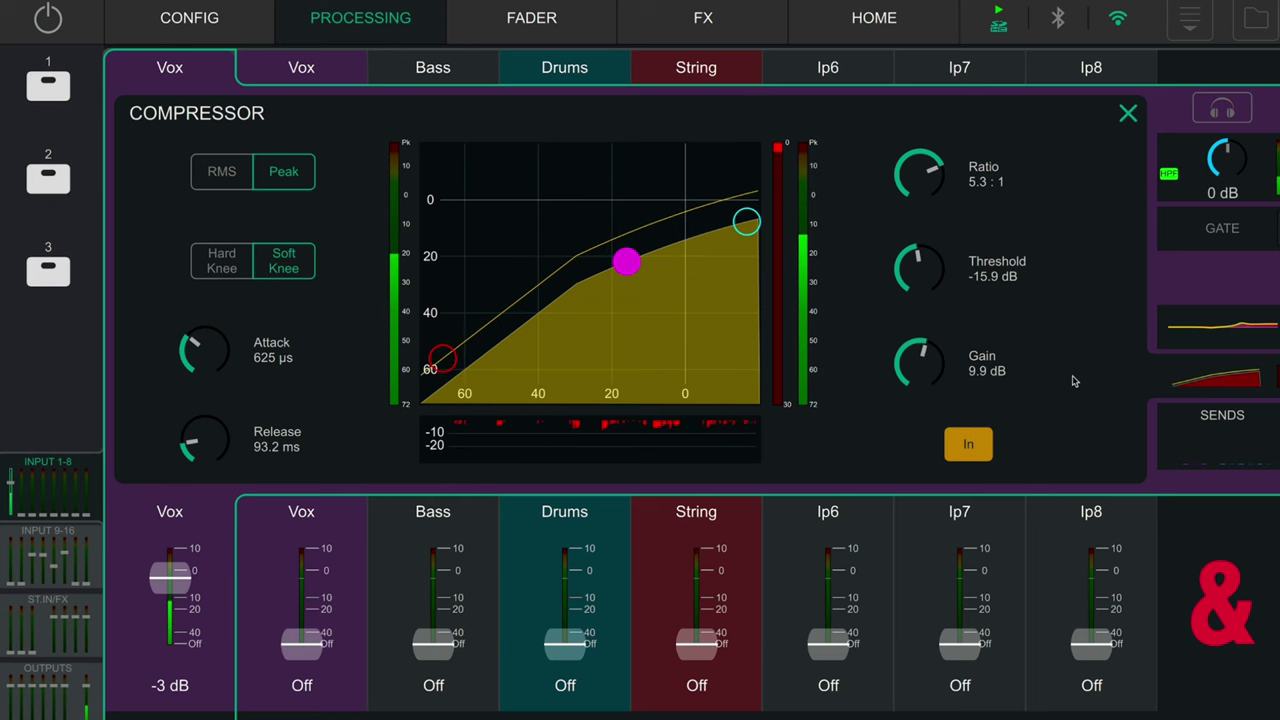
left_click(1222, 322)
mouse_move(704, 180)
left_mouse_down()
mouse_move(707, 152)
mouse_move(720, 162)
left_mouse_up()
- Widen the high-mid boost to Q 0.55 at 2.43 kHz, +7.8 dB, and lower the 6.04 kHz shelf to 2.7 dB
left_click(648, 348)
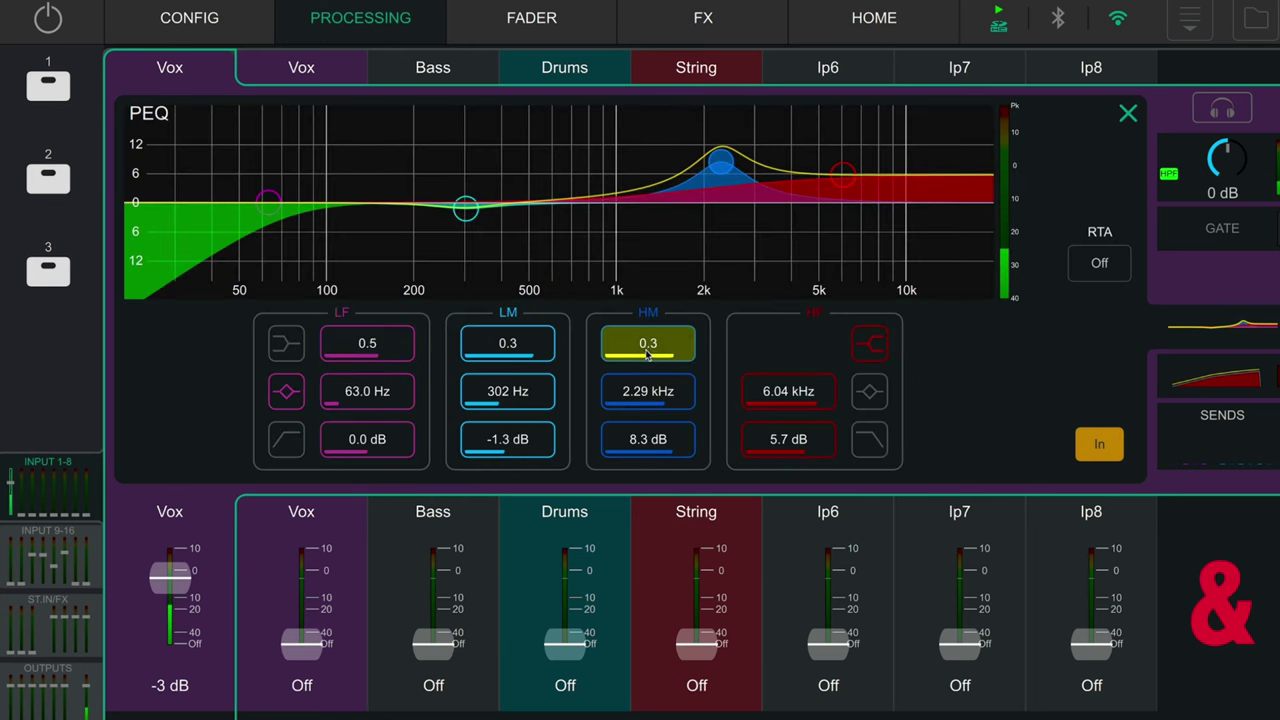
left_click_drag(648, 354, 566, 348)
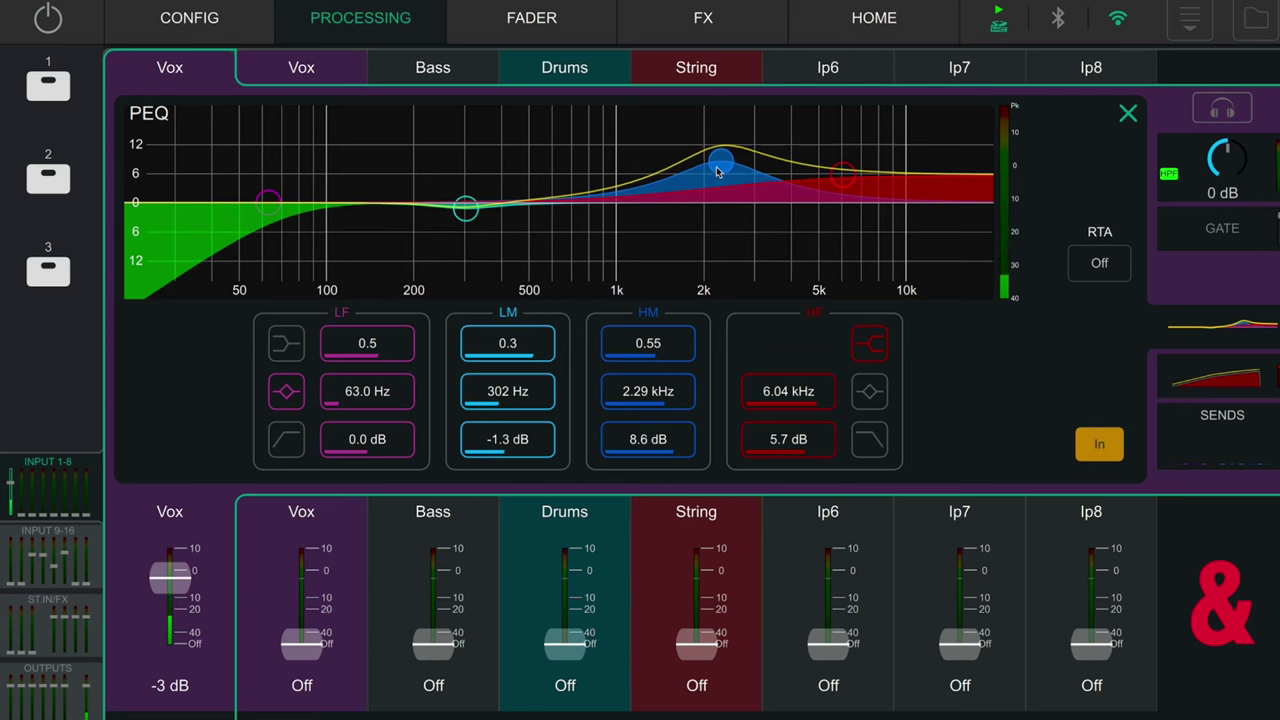
mouse_move(720, 162)
left_mouse_down()
mouse_move(727, 150)
mouse_move(711, 189)
mouse_move(694, 175)
mouse_move(695, 164)
mouse_move(726, 173)
left_mouse_up()
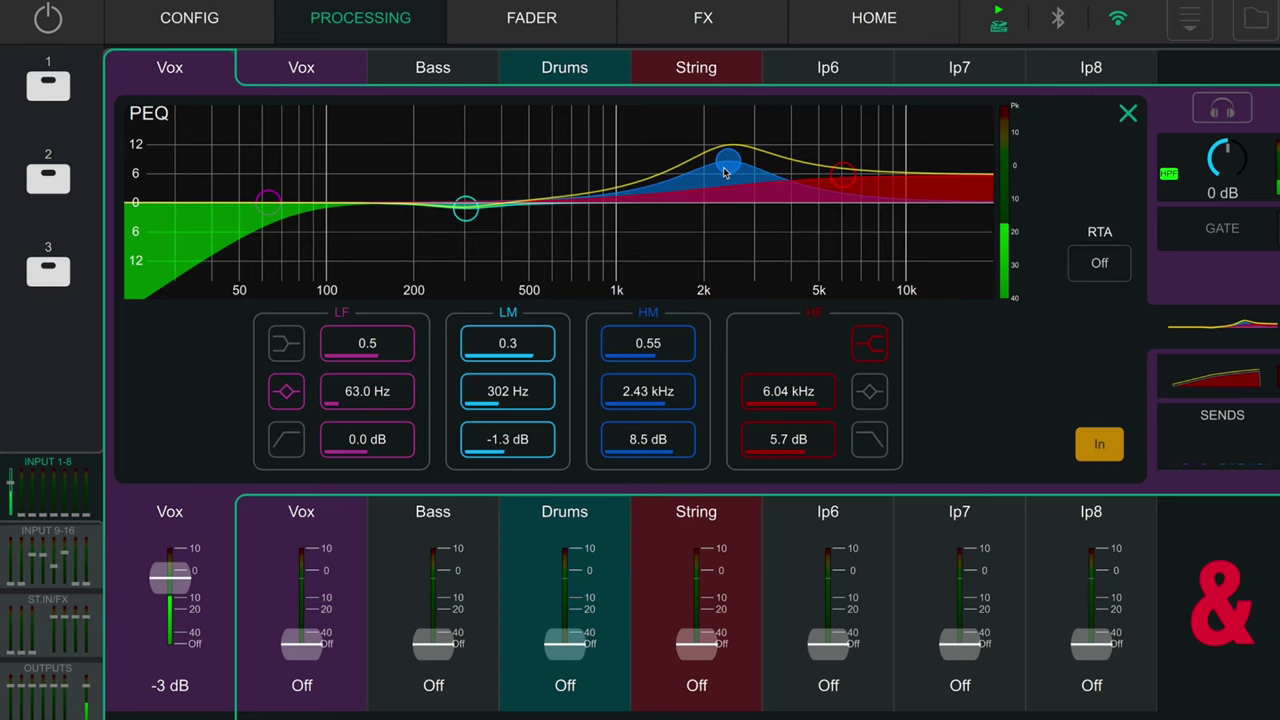
left_click_drag(852, 184, 852, 197)
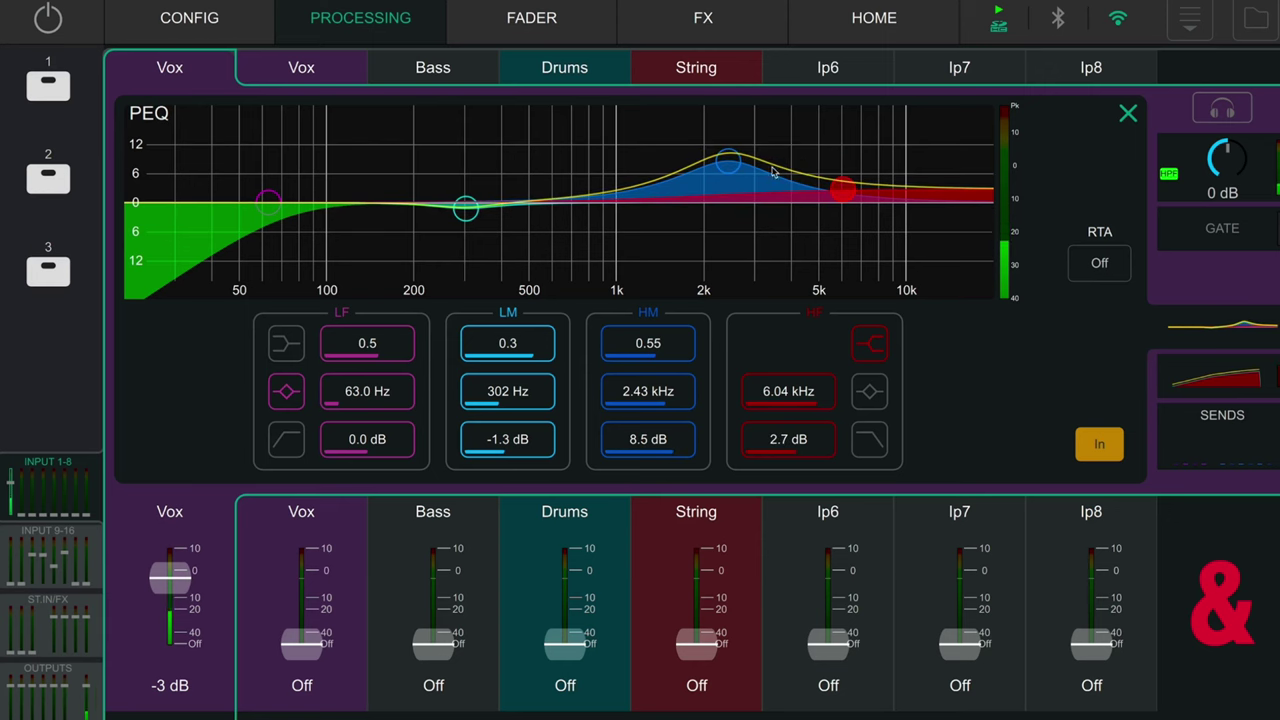
left_click_drag(737, 165, 737, 168)
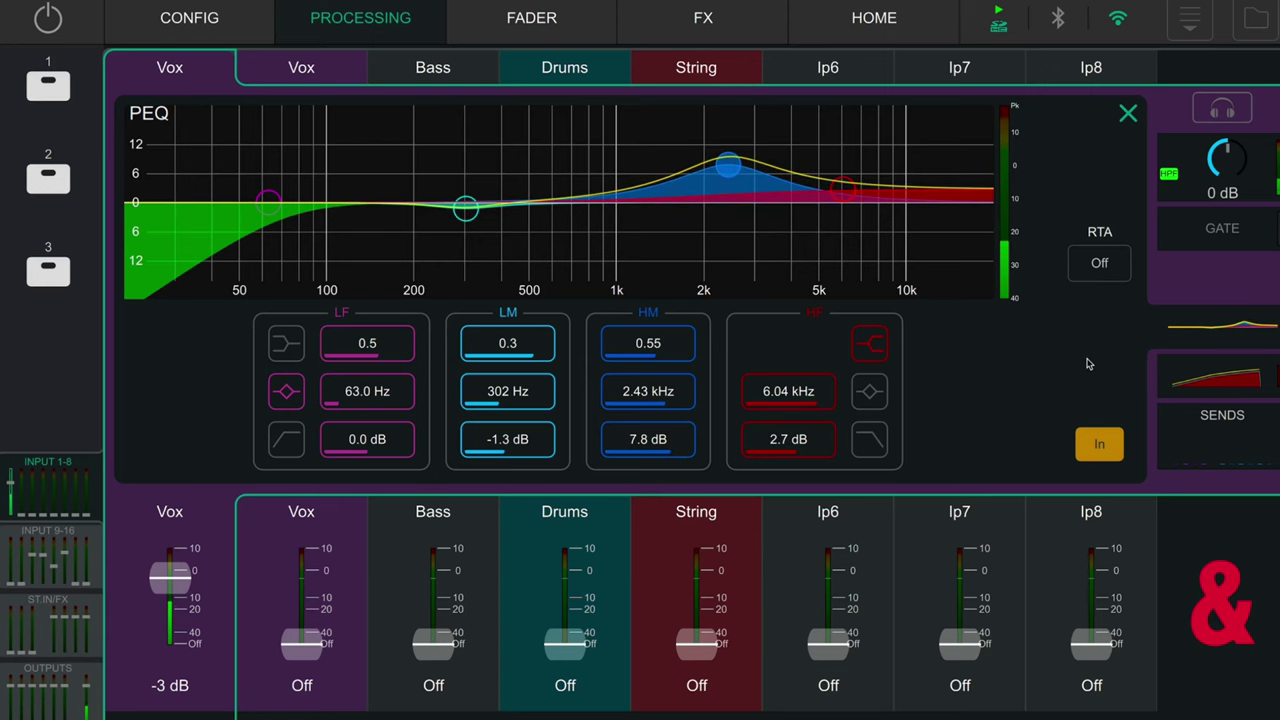